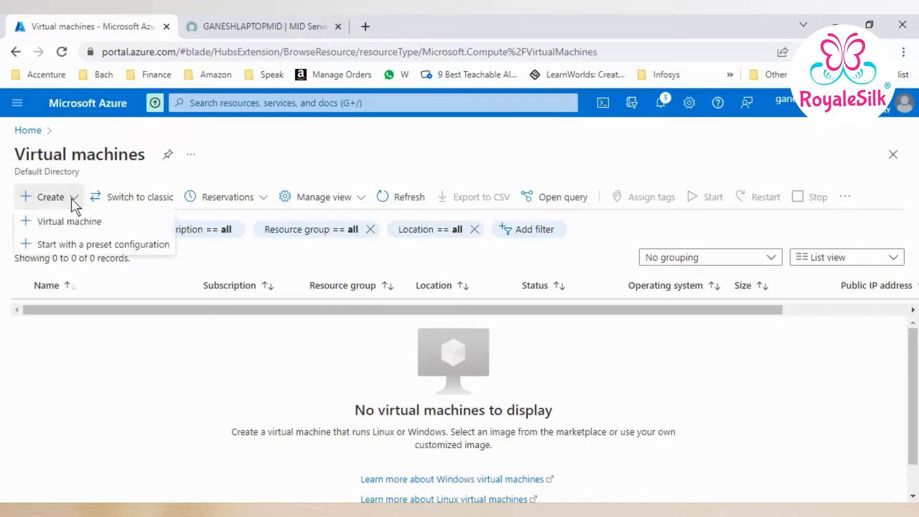
Step: Begin a preset VM configuration and select the Dev/Test workload environment
click(72, 221)
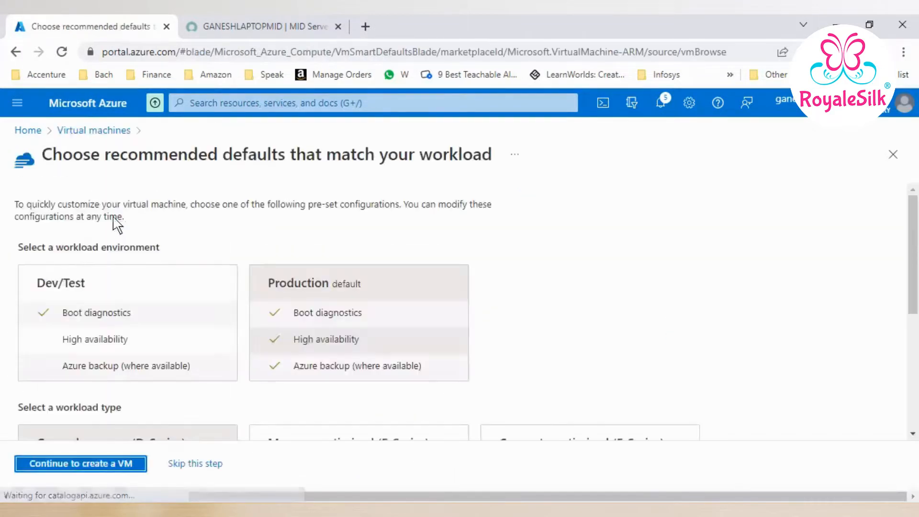
scroll(256, 266, down, 1)
scroll(259, 274, down, 2)
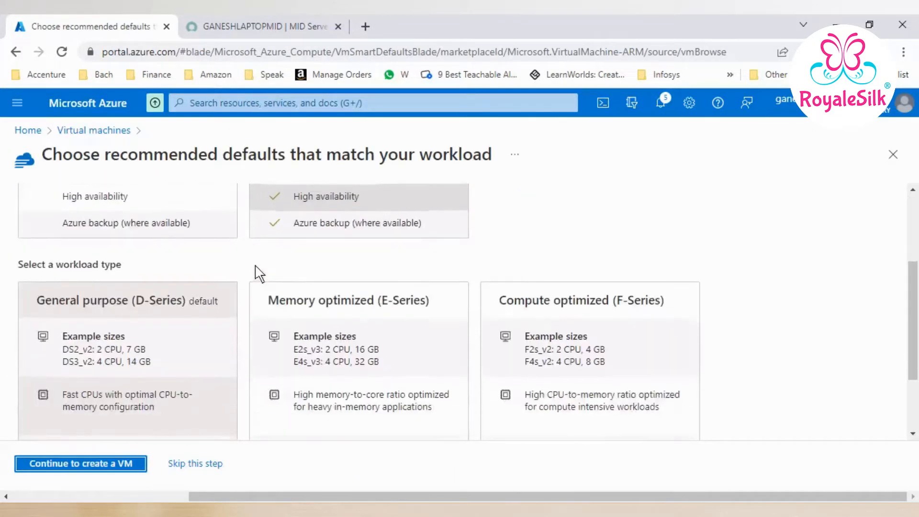
scroll(258, 274, up, 3)
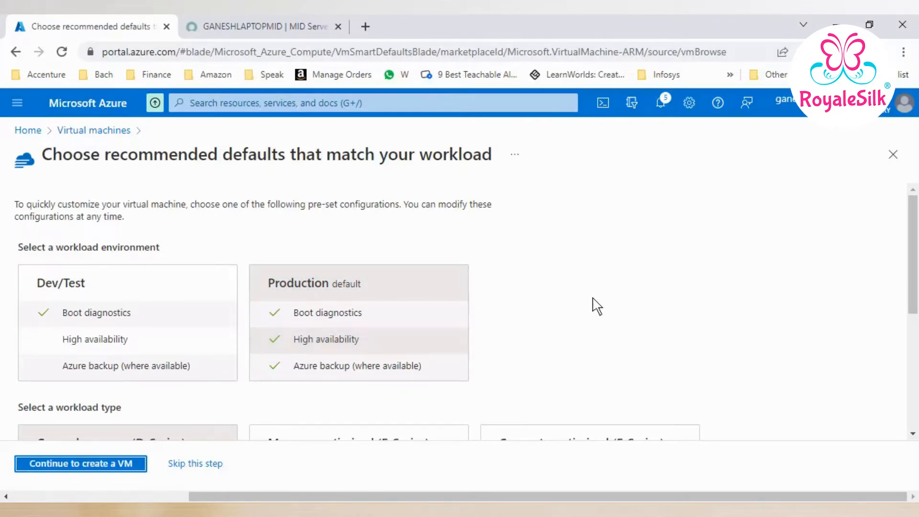
scroll(582, 324, down, 3)
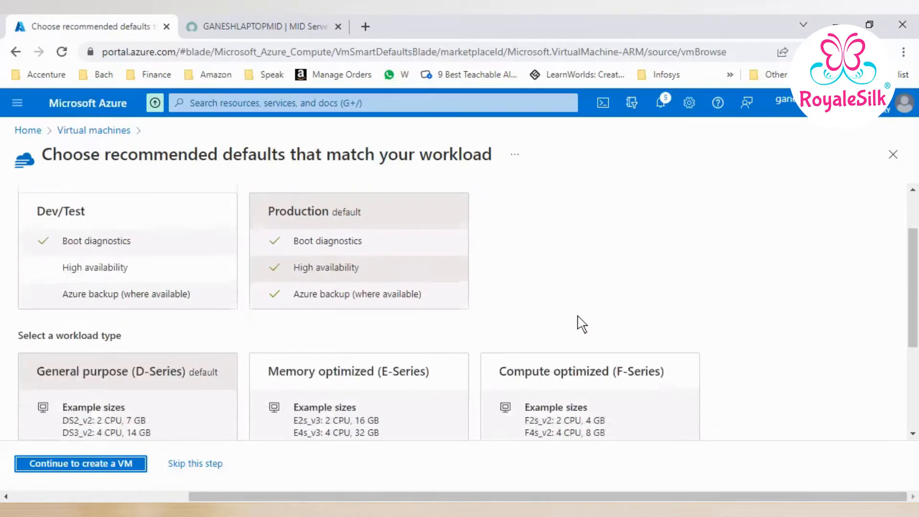
scroll(580, 323, up, 3)
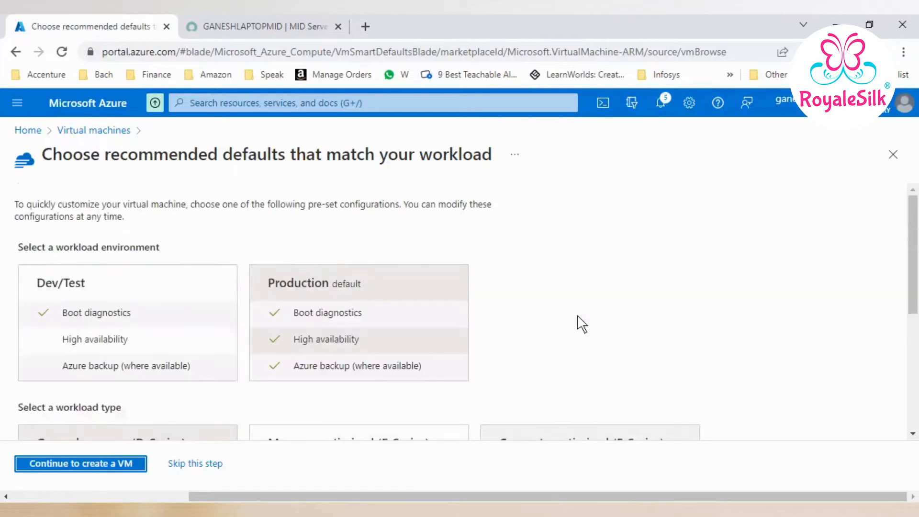
click(102, 335)
Step: Select the Compute optimized (F-Series) workload type
scroll(540, 346, down, 3)
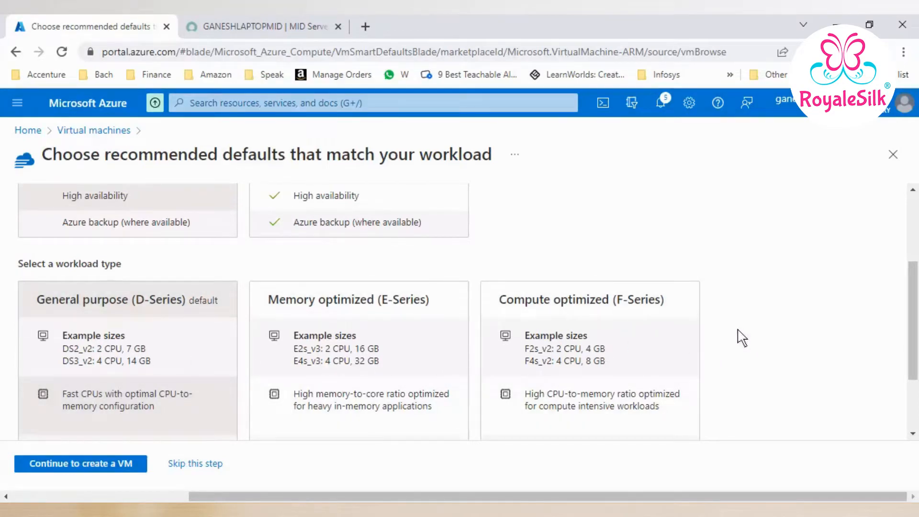
scroll(742, 337, down, 2)
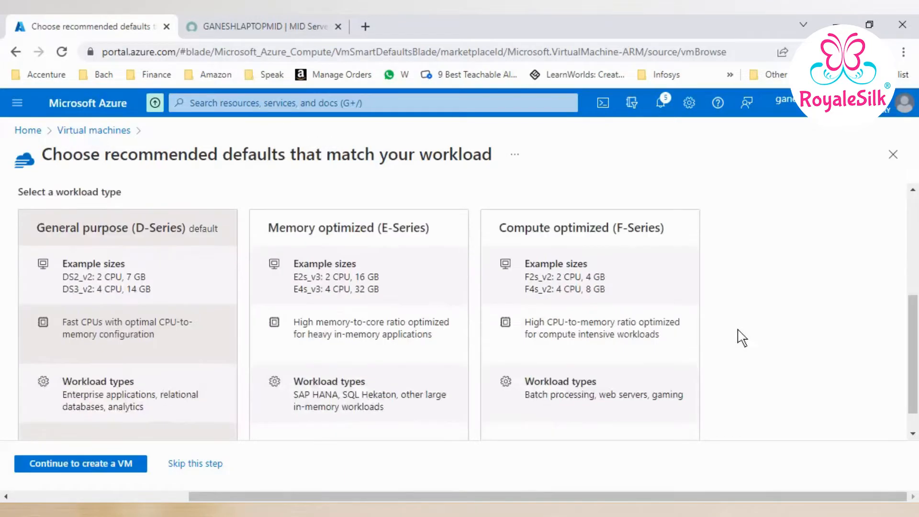
scroll(742, 338, down, 1)
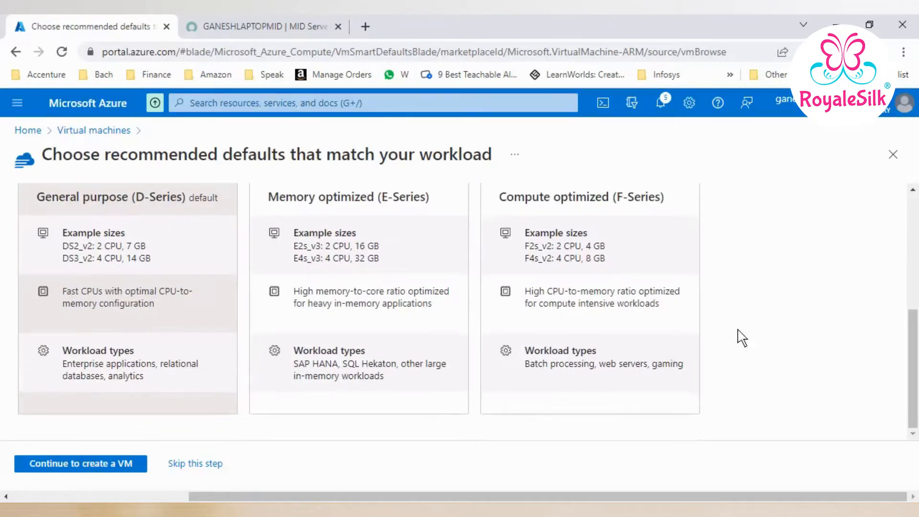
click(620, 286)
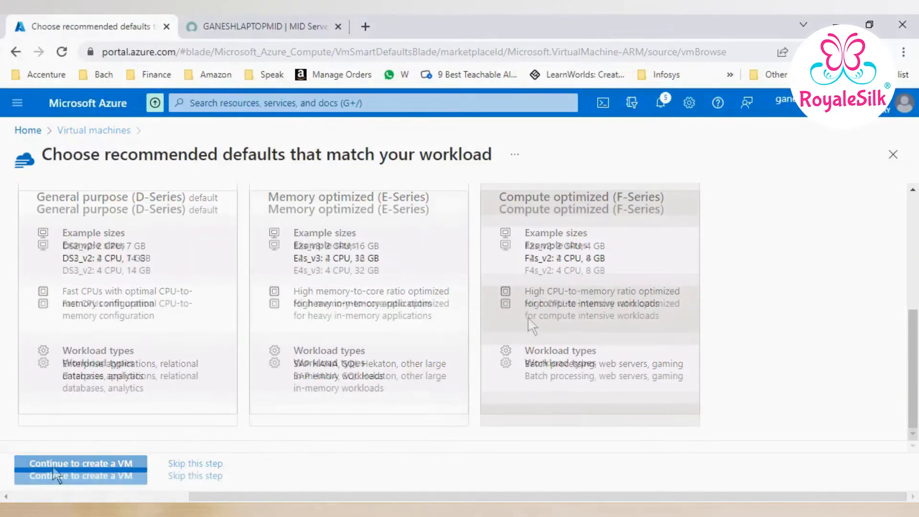
Step: Continue to the Create a virtual machine form, keeping the Free Trial subscription
click(107, 472)
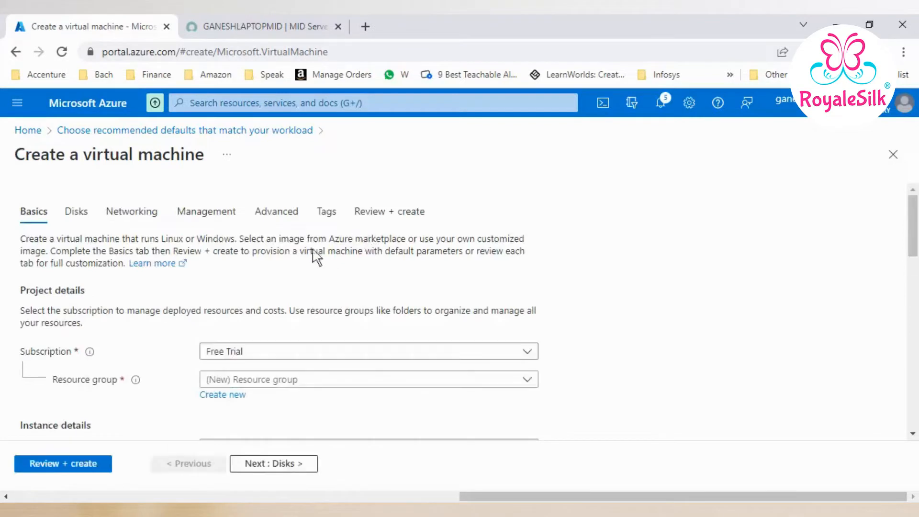
scroll(601, 269, down, 1)
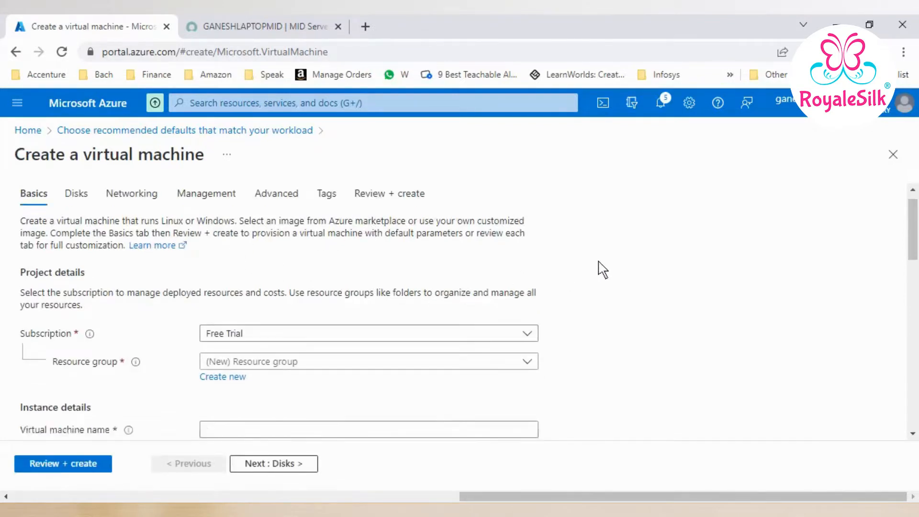
scroll(601, 269, down, 3)
click(357, 213)
click(360, 215)
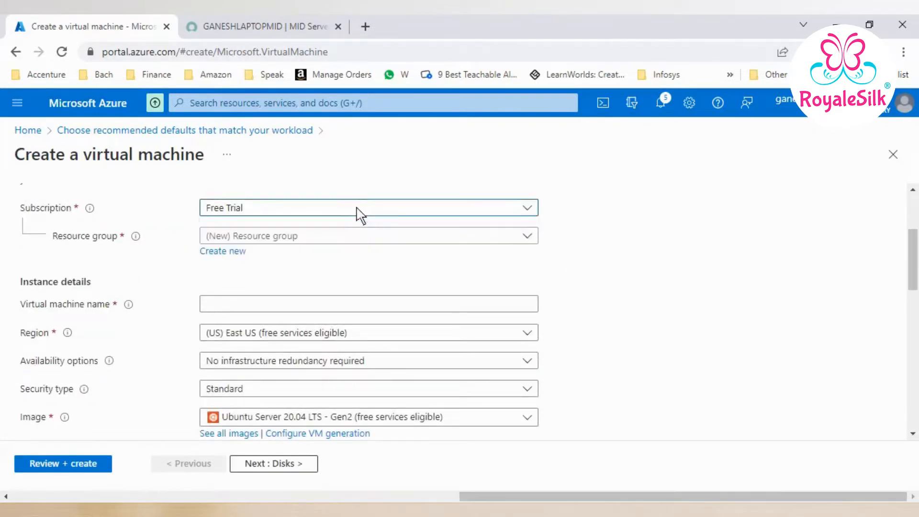
Step: Create a new resource group named SNOWRG for the VM
click(342, 238)
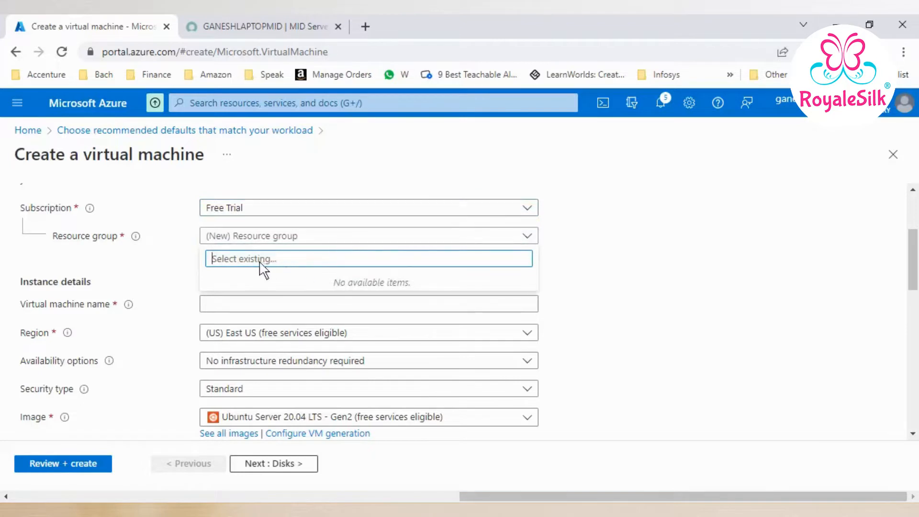
click(643, 257)
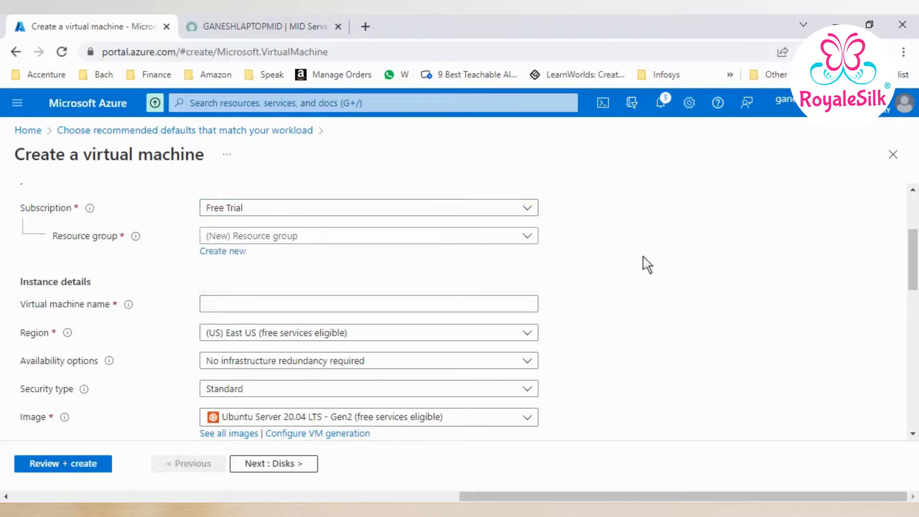
click(225, 253)
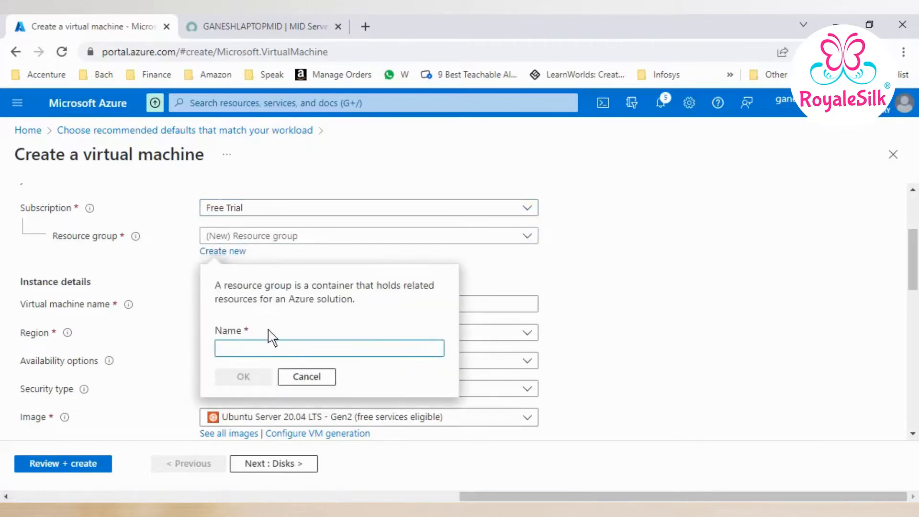
text(S)
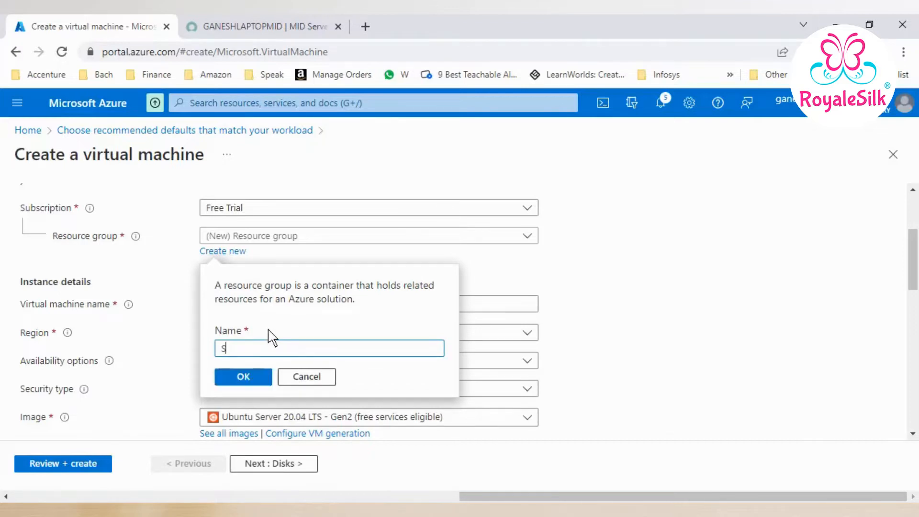
text(NOWRG)
click(244, 378)
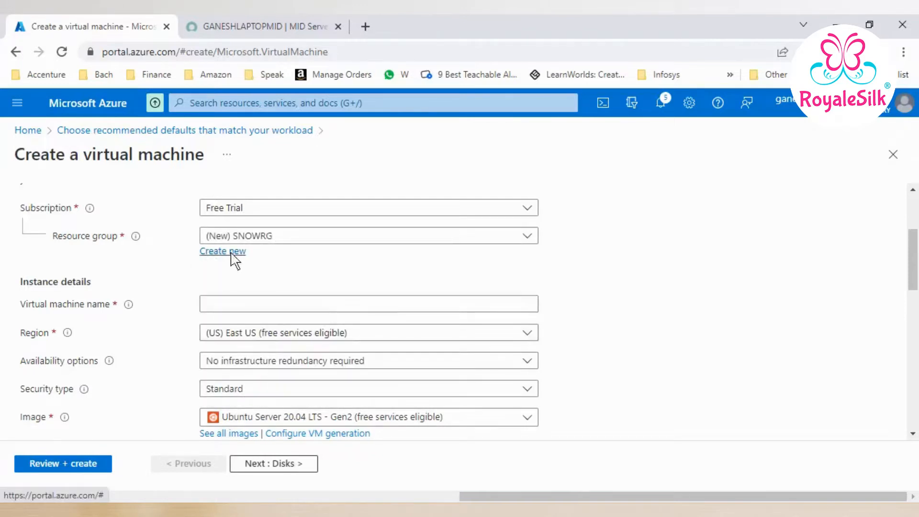
click(257, 312)
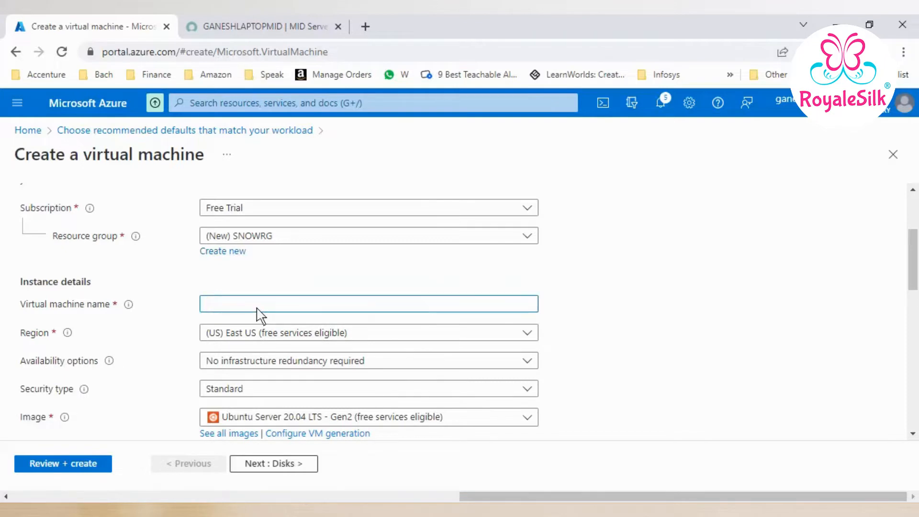
Step: Enter MIDSERVERAZ as the virtual machine name
text(MIDSERVER)
text(AZ)
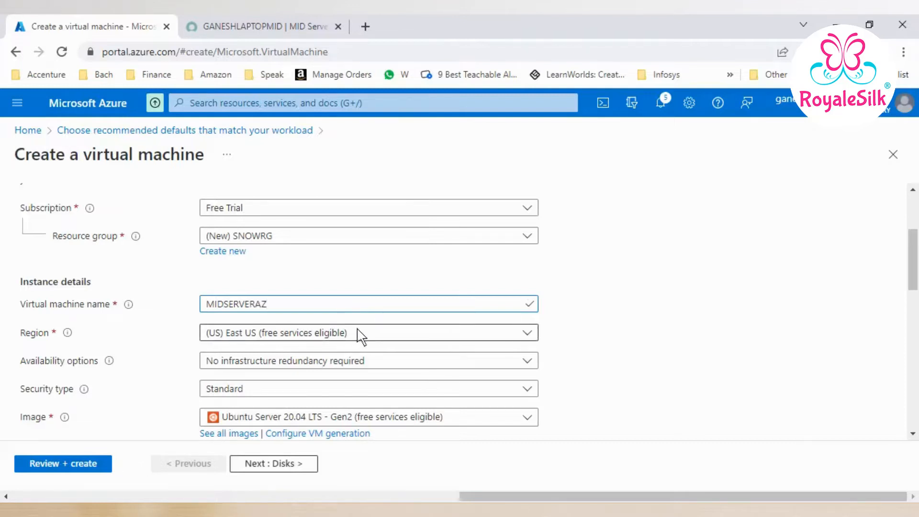
Step: Set the image to Windows Server 2022 Datacenter: Azure Edition - Gen2
scroll(598, 384, down, 3)
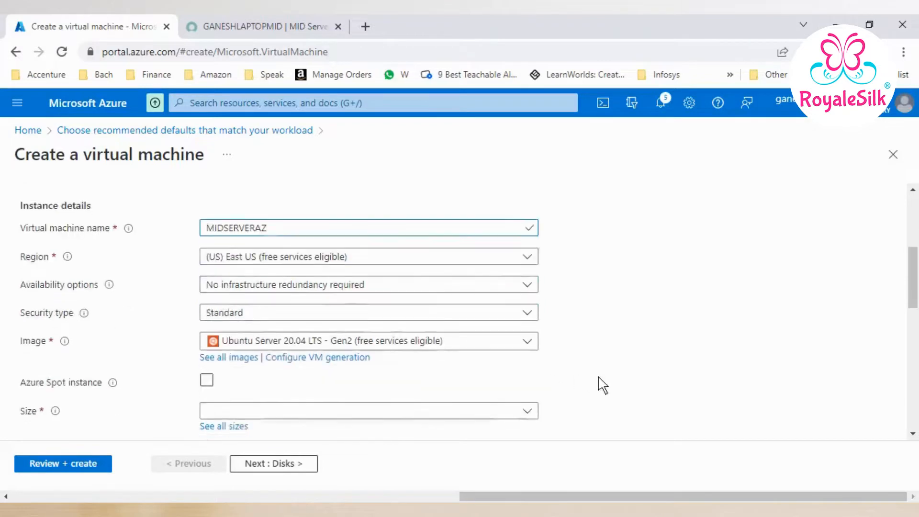
click(529, 278)
scroll(479, 374, down, 5)
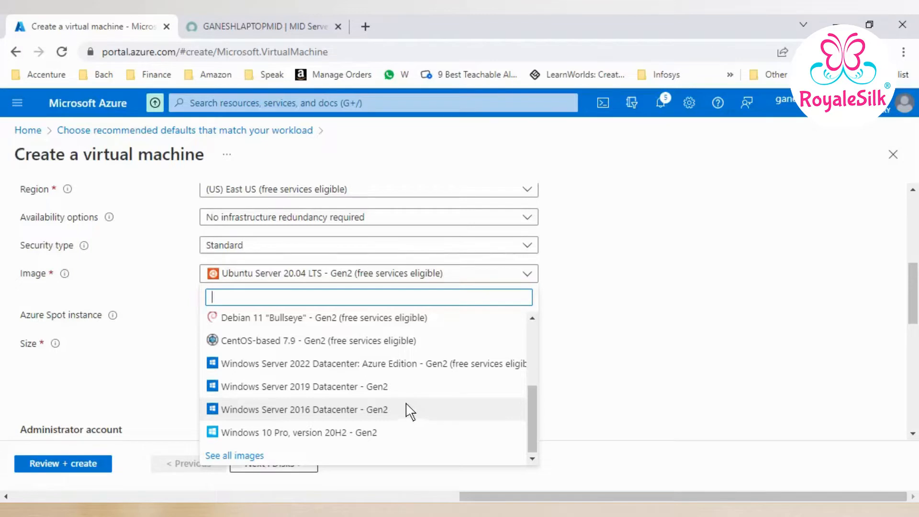
click(440, 365)
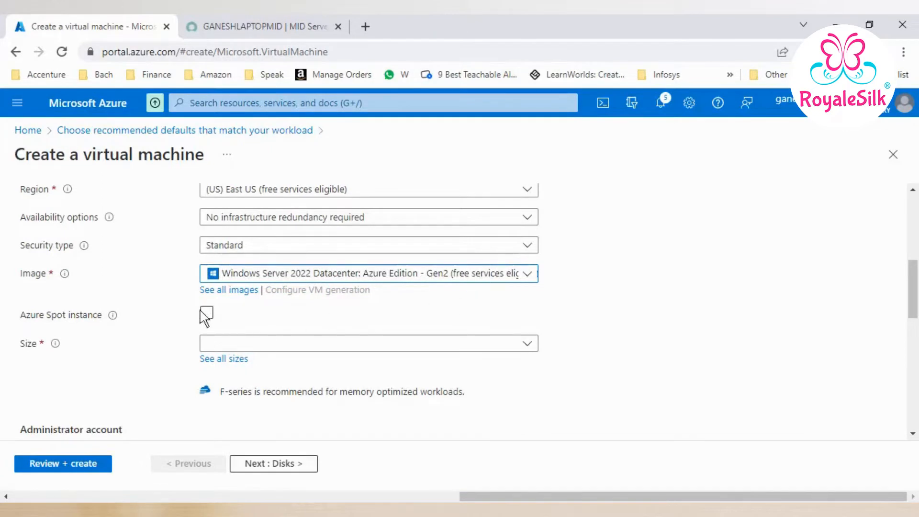
Step: Set the VM size to Standard_E2s_v3 (2 vcpus, 16 GiB)
mouse_move(114, 316)
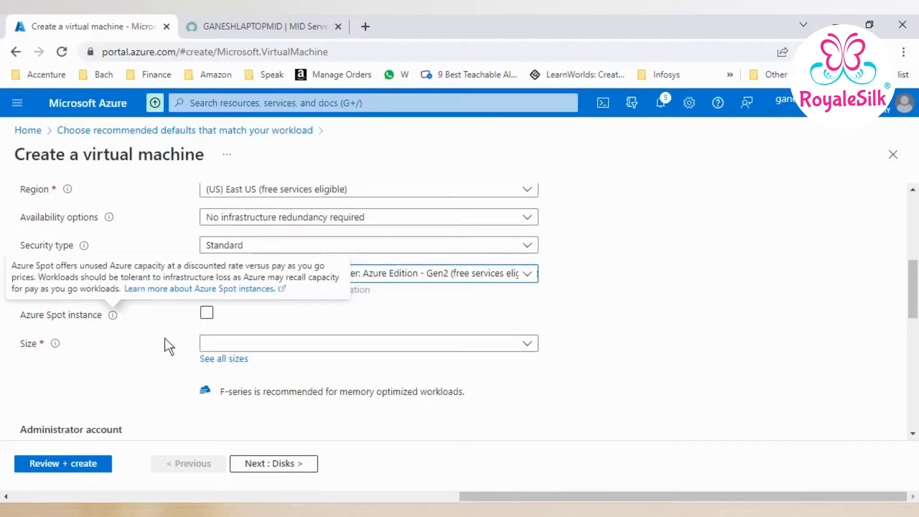
click(527, 347)
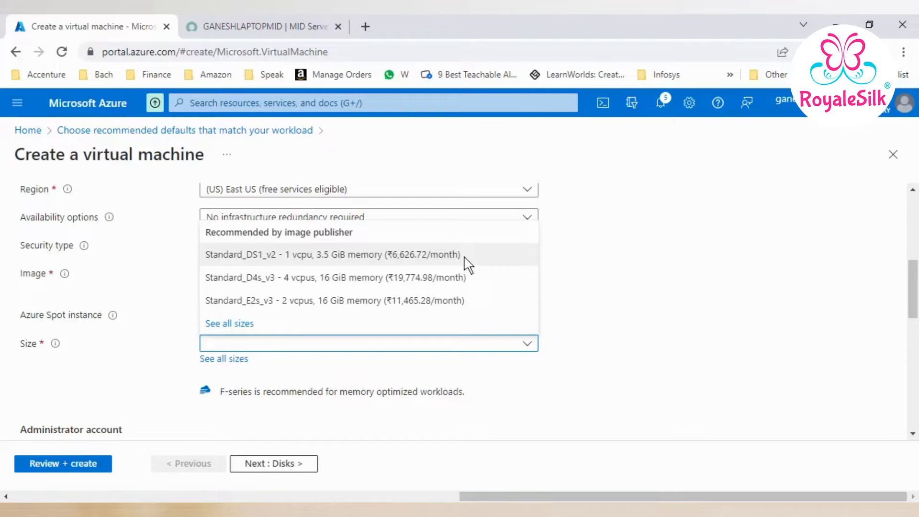
click(452, 302)
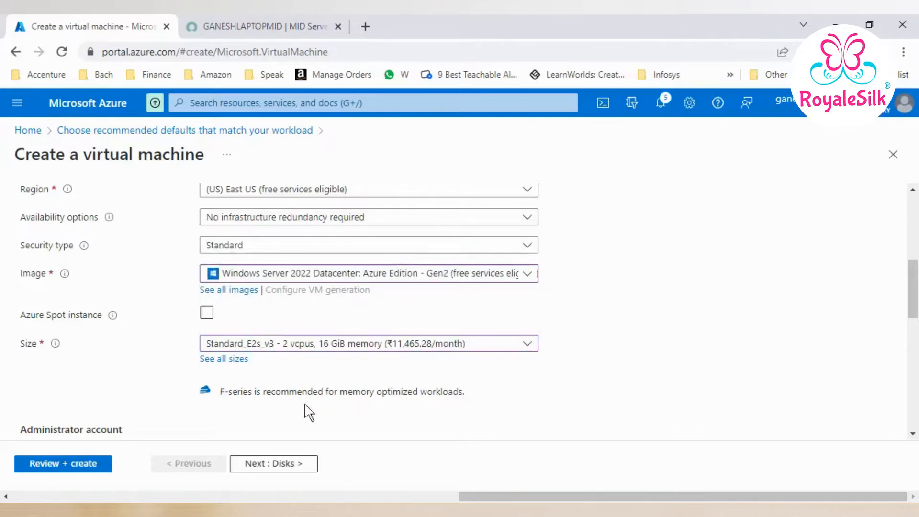
scroll(296, 387, down, 1)
scroll(293, 385, down, 2)
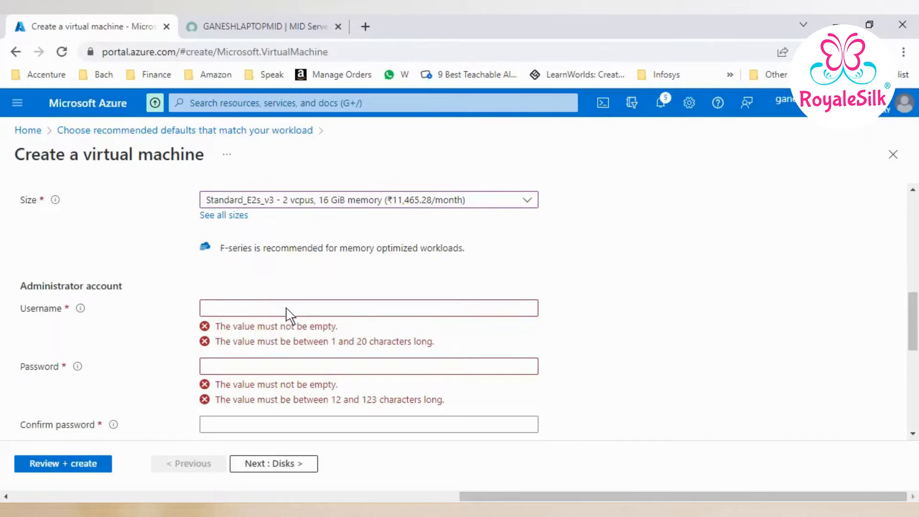
Step: Enter the administrator username and an accepted administrator password
click(288, 315)
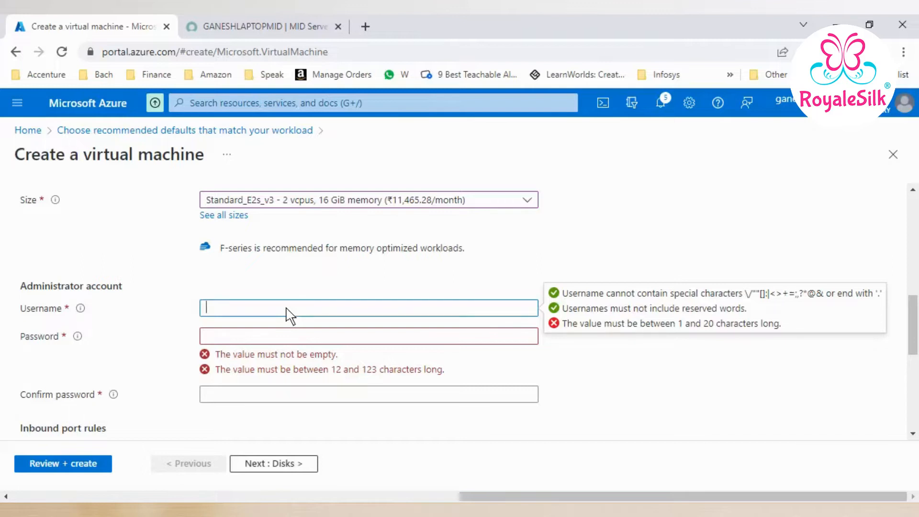
text(ganesh)
click(282, 337)
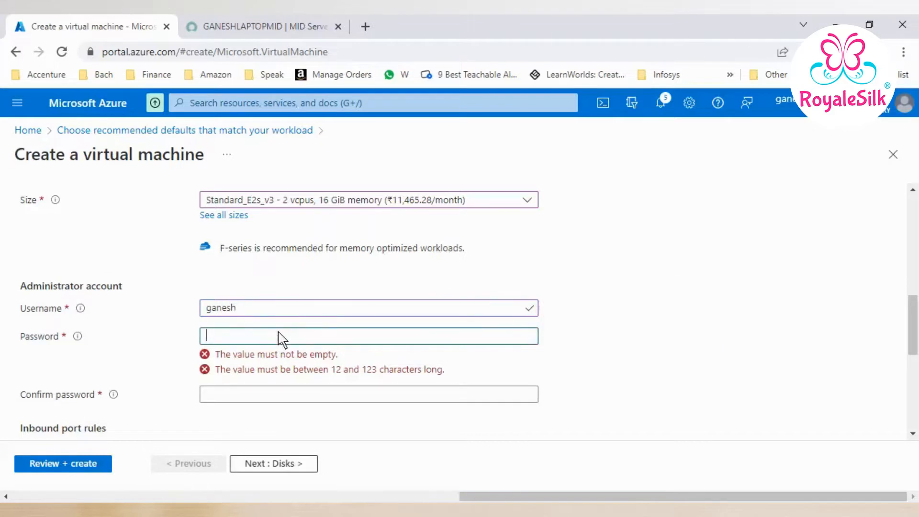
text(**)
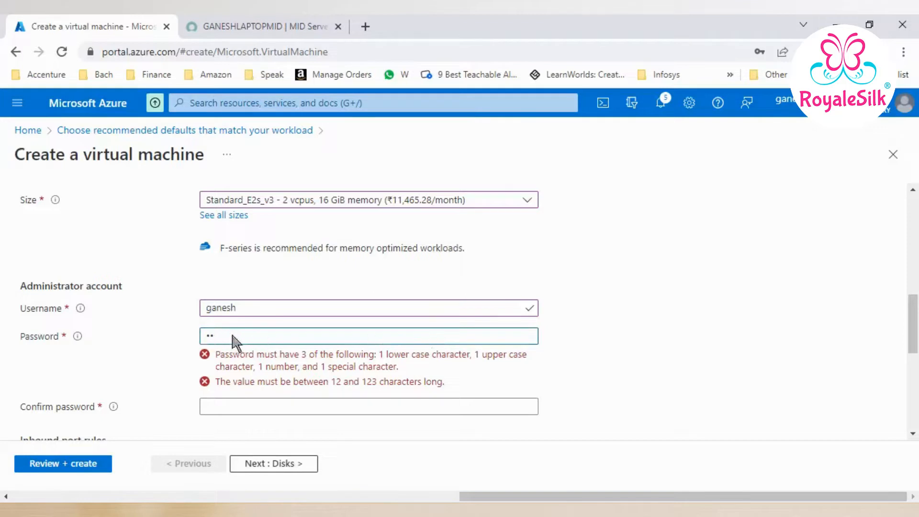
drag(234, 342, 36, 344)
text(**********)
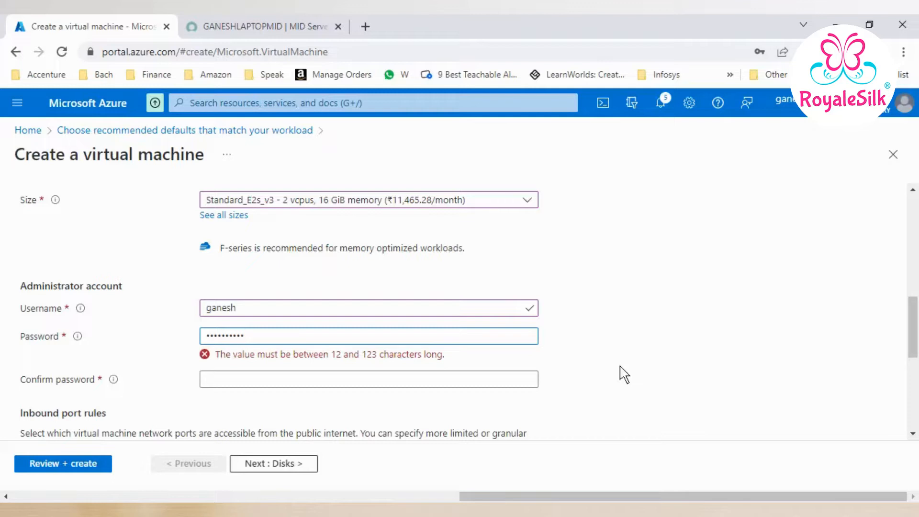
key(ctrl+a)
key(BackSpace)
text(****)
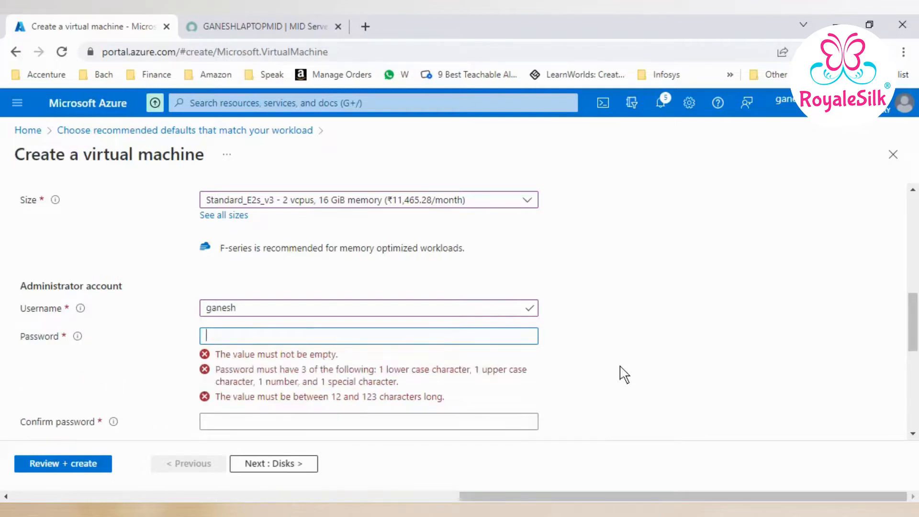
key(BackSpace)
key(BackSpace)
key(BackSpace)
key(BackSpace)
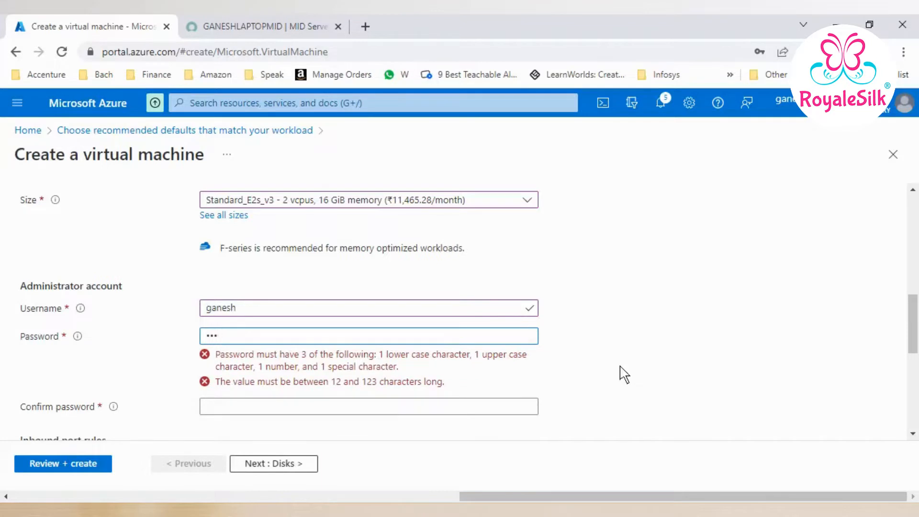
text(*************)
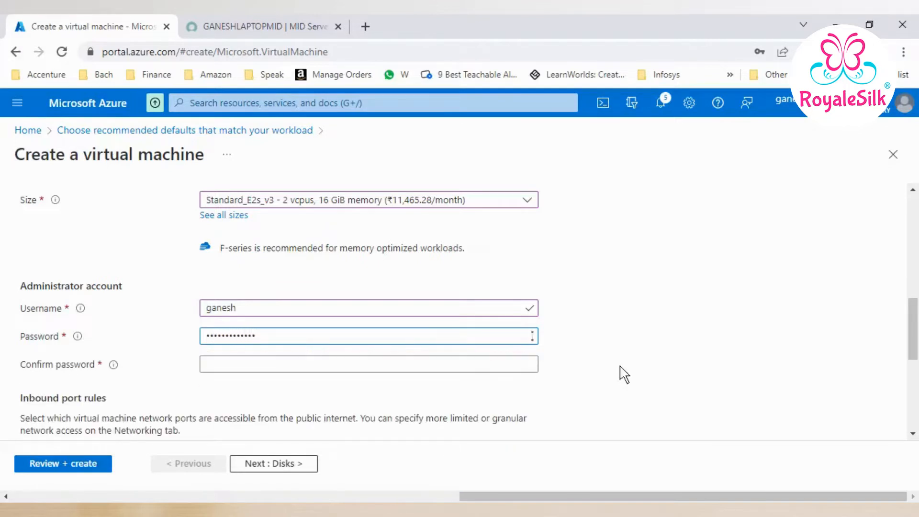
key(BackSpace)
key(BackSpace)
key(BackSpace)
key(BackSpace)
key(BackSpace)
key(BackSpace)
key(BackSpace)
key(BackSpace)
key(BackSpace)
key(BackSpace)
key(BackSpace)
key(BackSpace)
key(BackSpace)
key(BackSpace)
text(******)
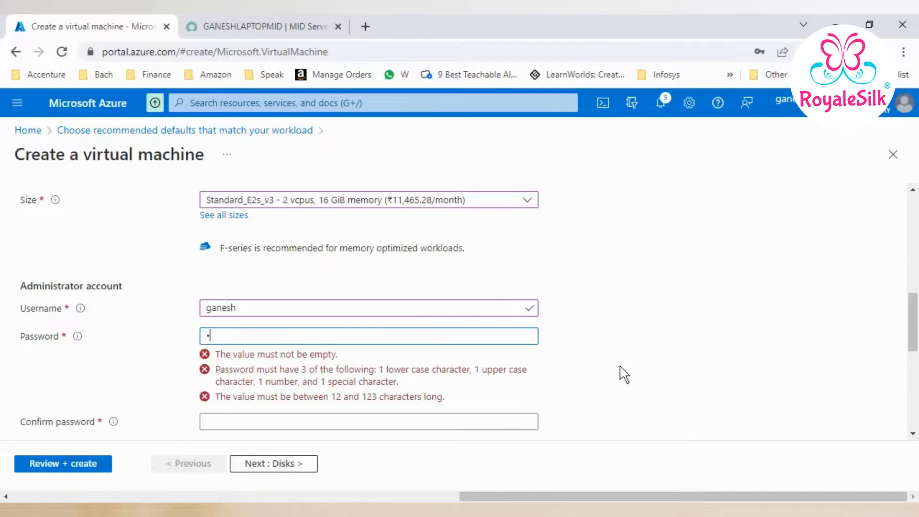
text(*******)
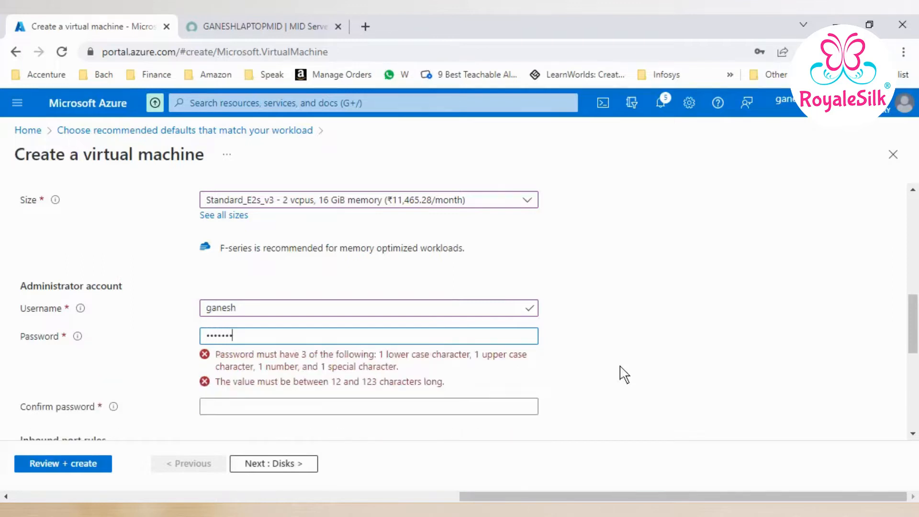
text(**)
Step: Retype the same password in the Confirm password field
click(480, 371)
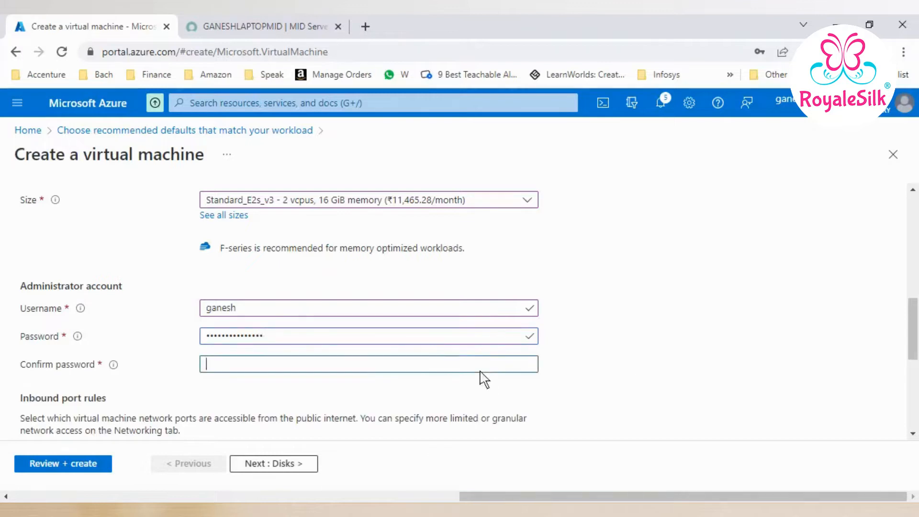
text(*)
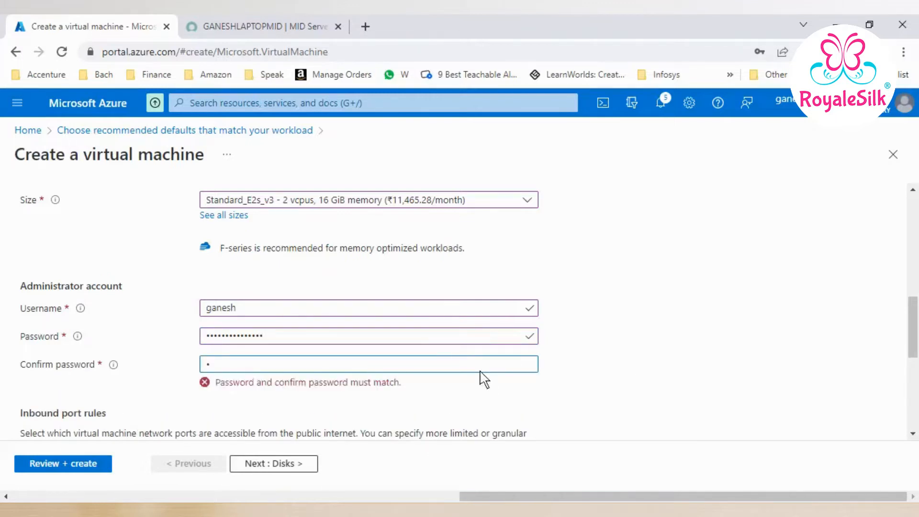
text(*****)
key(BackSpace)
key(BackSpace)
key(BackSpace)
key(BackSpace)
key(BackSpace)
key(BackSpace)
text(********)
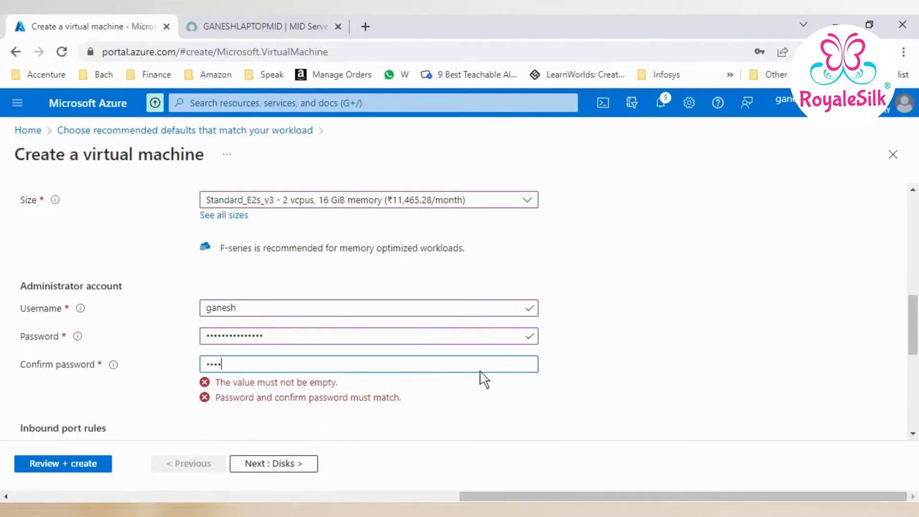
text(******)
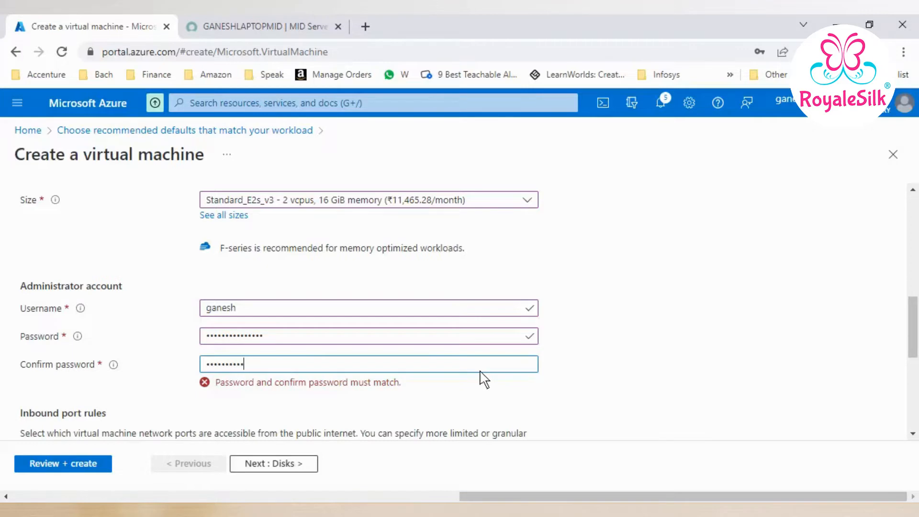
text(*)
Step: Add HTTPS (443), HTTP (80) and SSH (22) to the allowed inbound ports alongside RDP (3389)
scroll(593, 368, down, 2)
scroll(589, 371, down, 1)
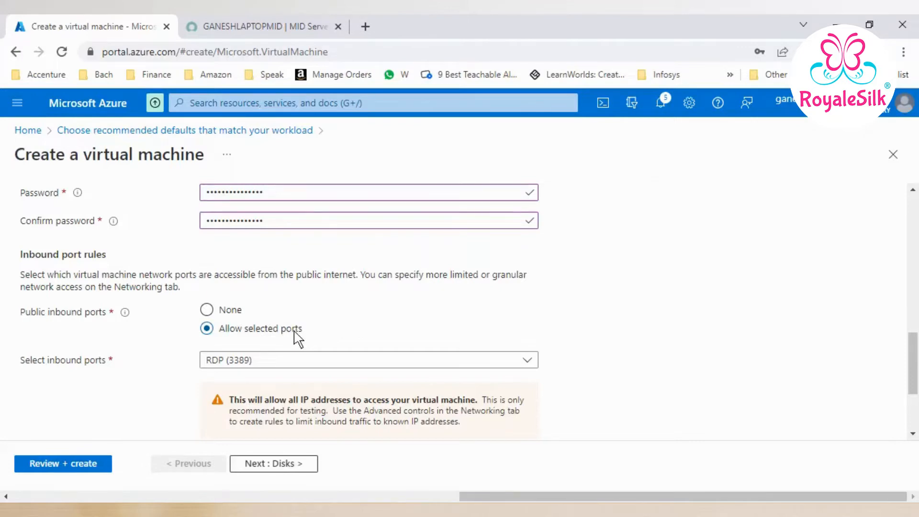
scroll(351, 335, down, 1)
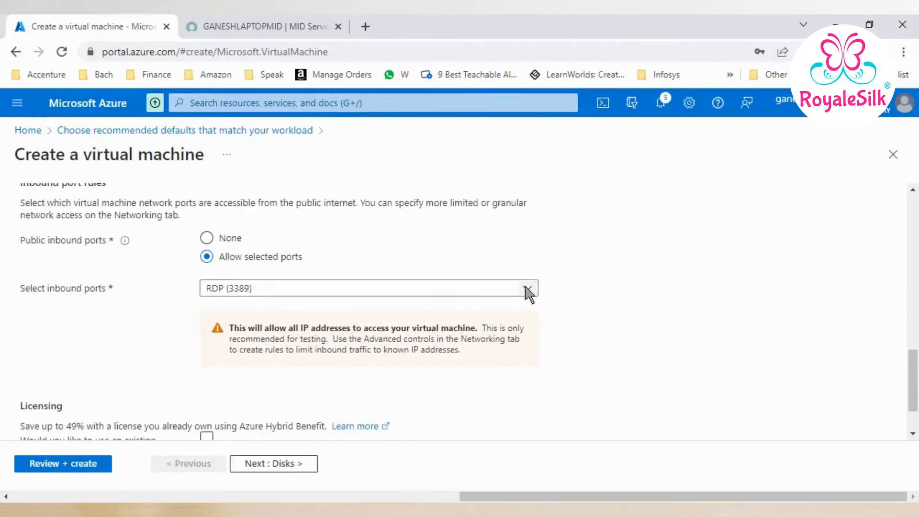
click(528, 289)
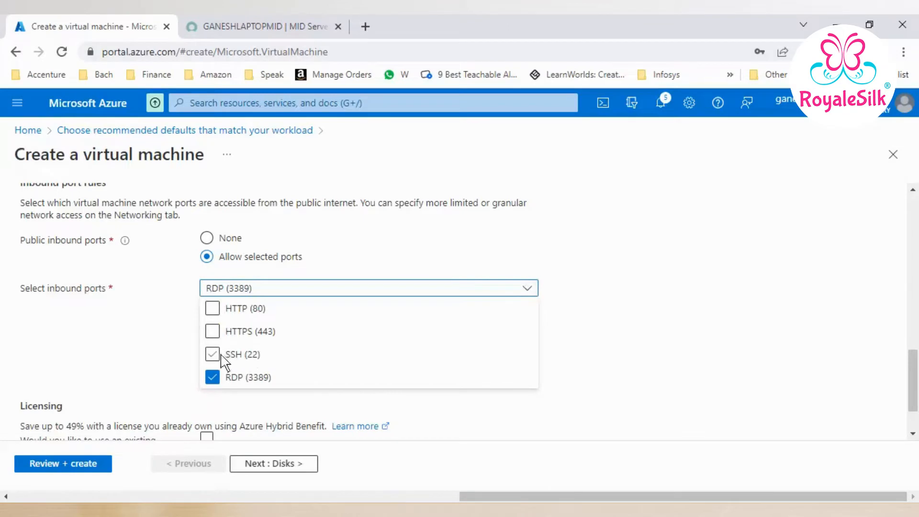
click(217, 332)
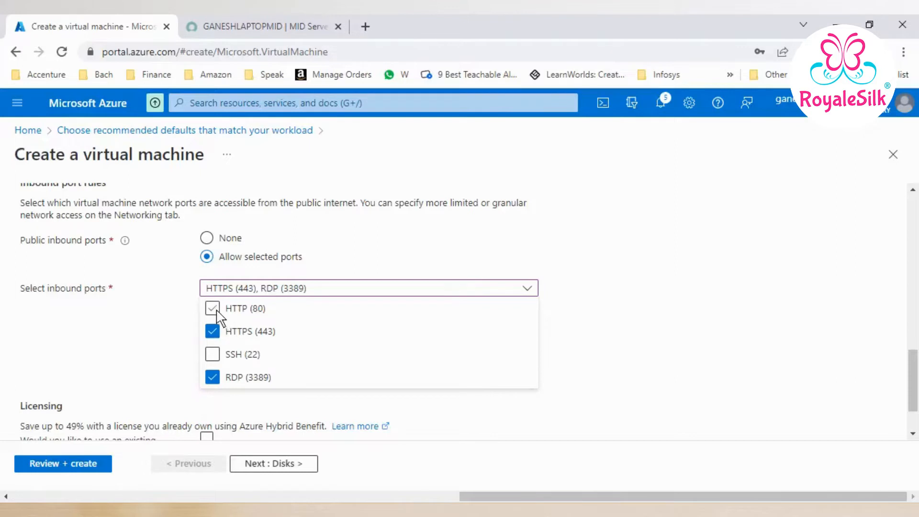
click(214, 309)
click(215, 353)
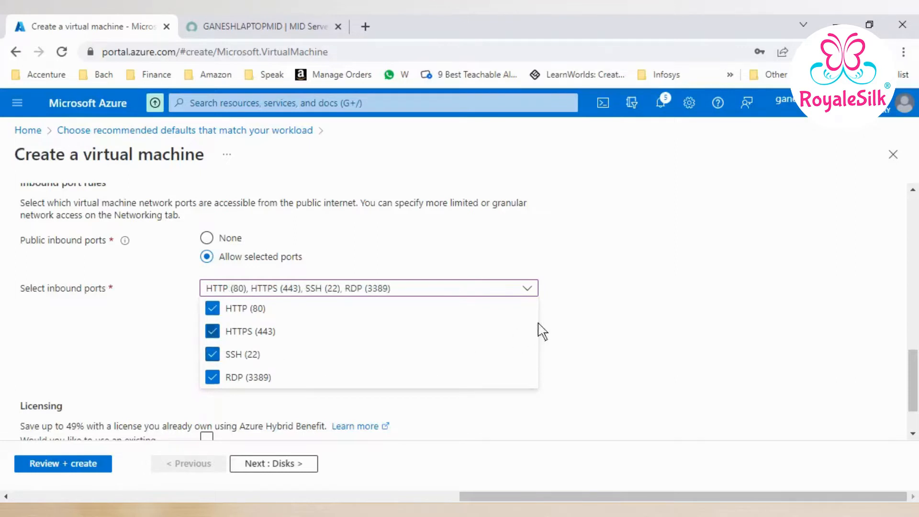
click(577, 320)
scroll(576, 322, down, 2)
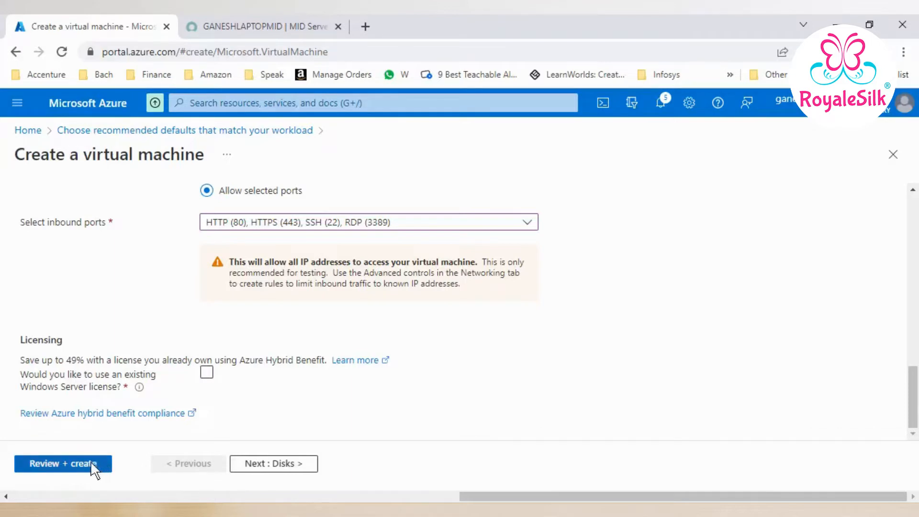
Step: On the Disks page, change the OS disk type from Premium SSD to Standard SSD (LRS)
click(257, 464)
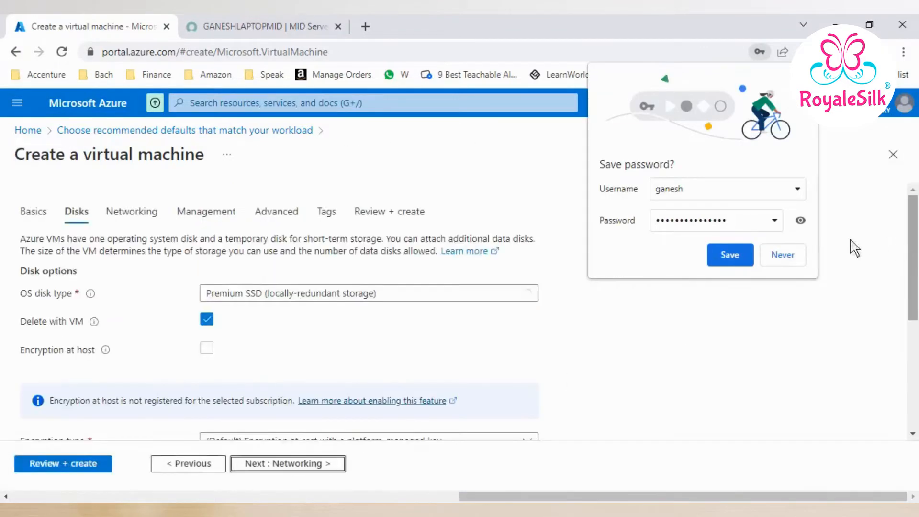
click(800, 256)
scroll(598, 326, down, 2)
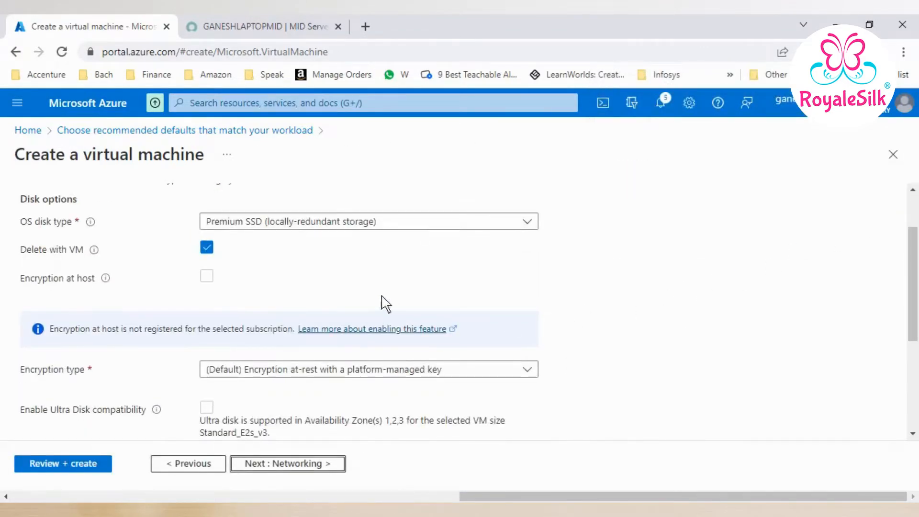
scroll(386, 304, up, 2)
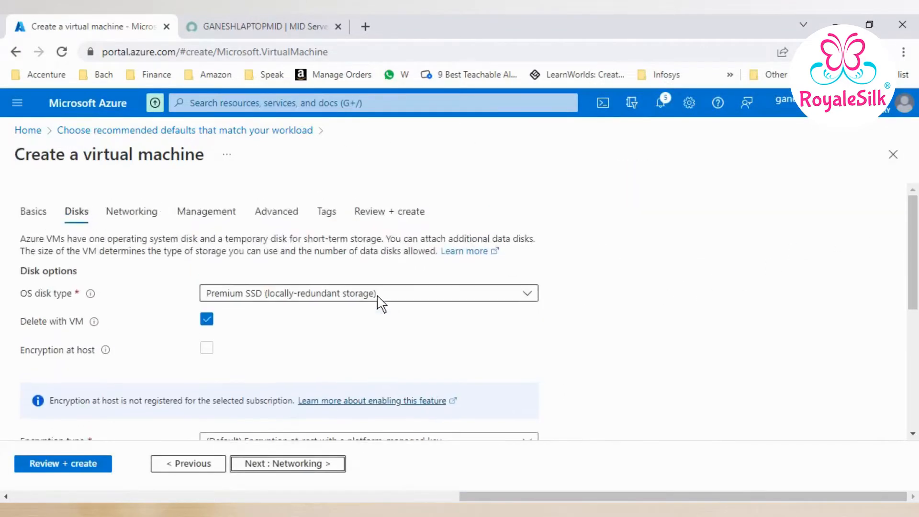
click(525, 299)
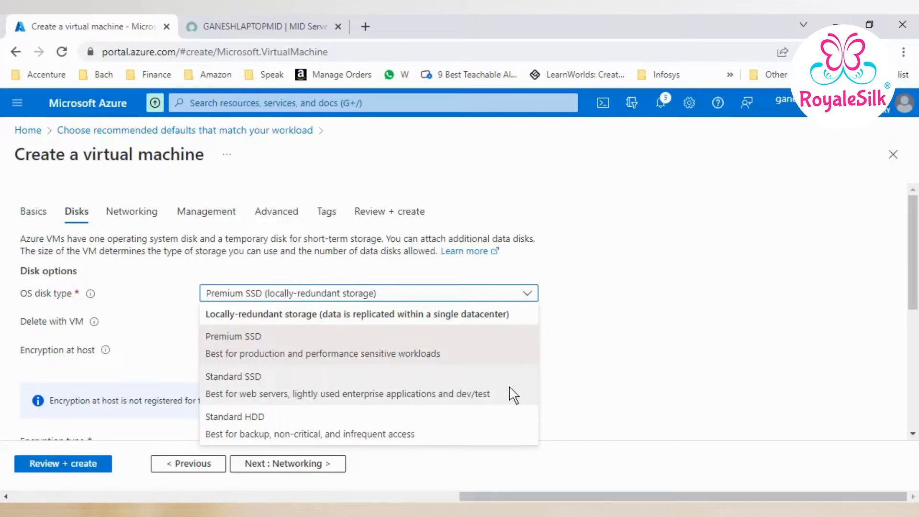
click(471, 394)
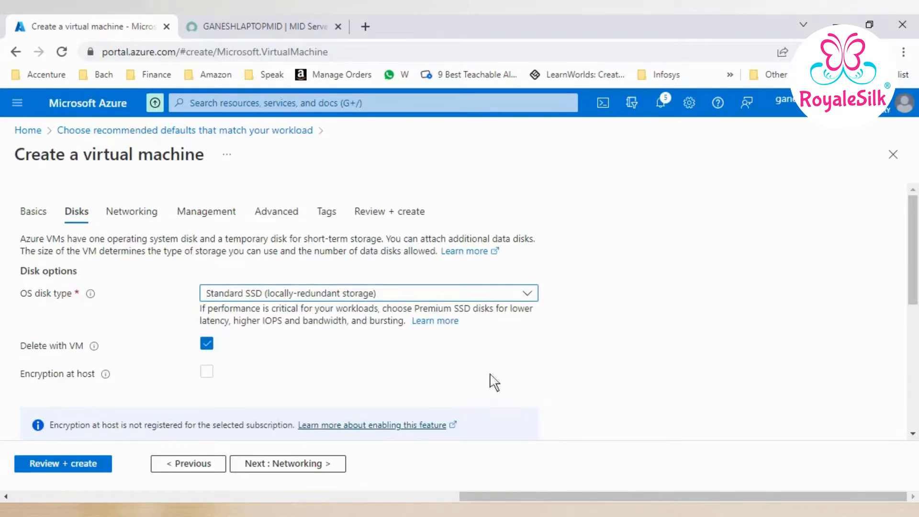
scroll(582, 347, down, 2)
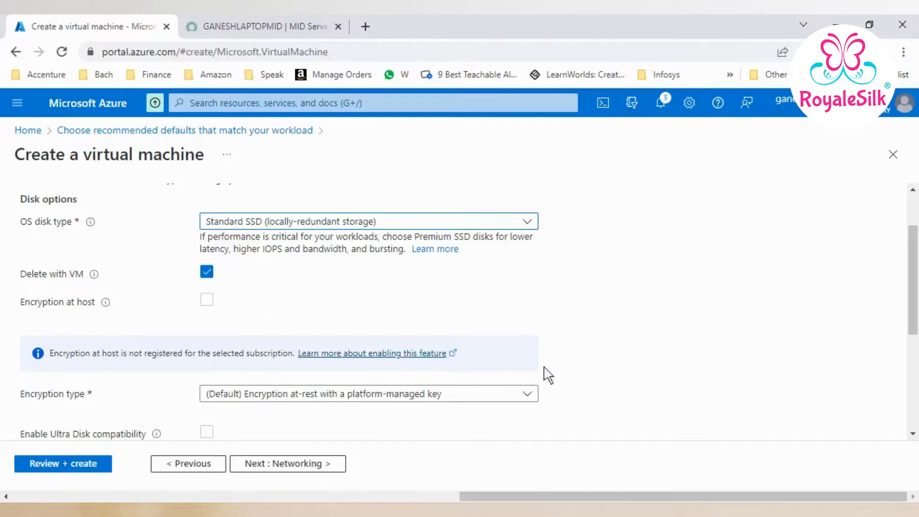
scroll(582, 366, up, 2)
scroll(584, 366, down, 3)
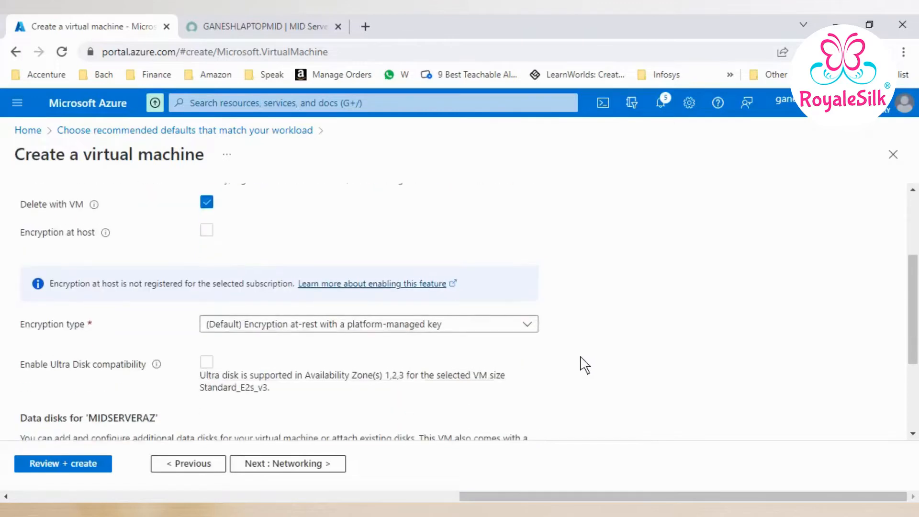
click(528, 324)
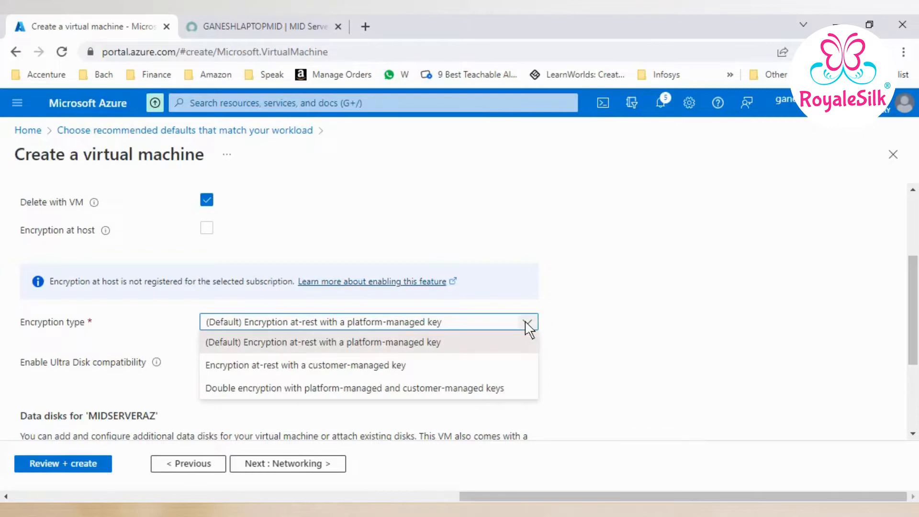
click(579, 327)
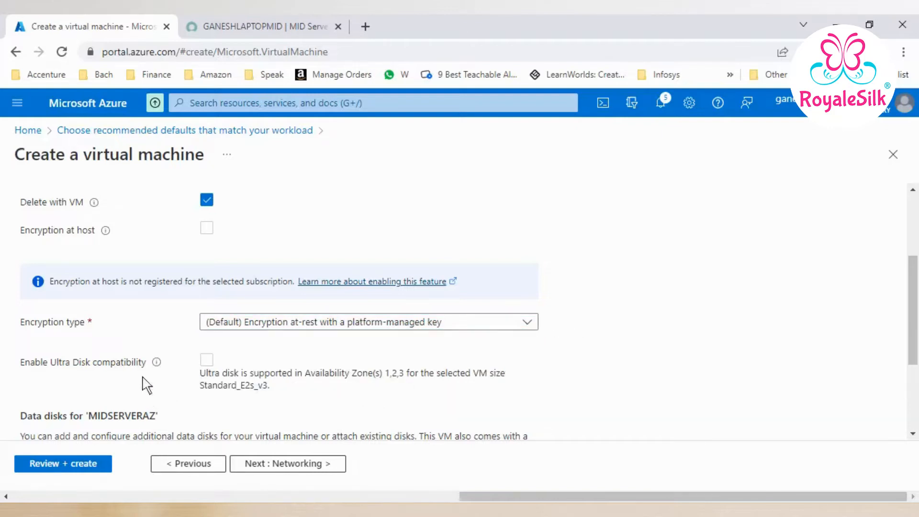
scroll(137, 372, down, 2)
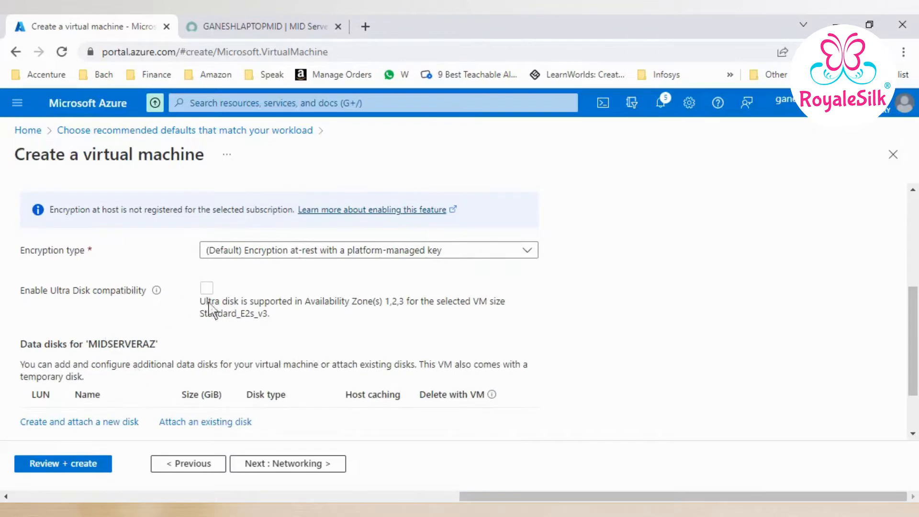
scroll(220, 325, down, 1)
scroll(225, 335, down, 1)
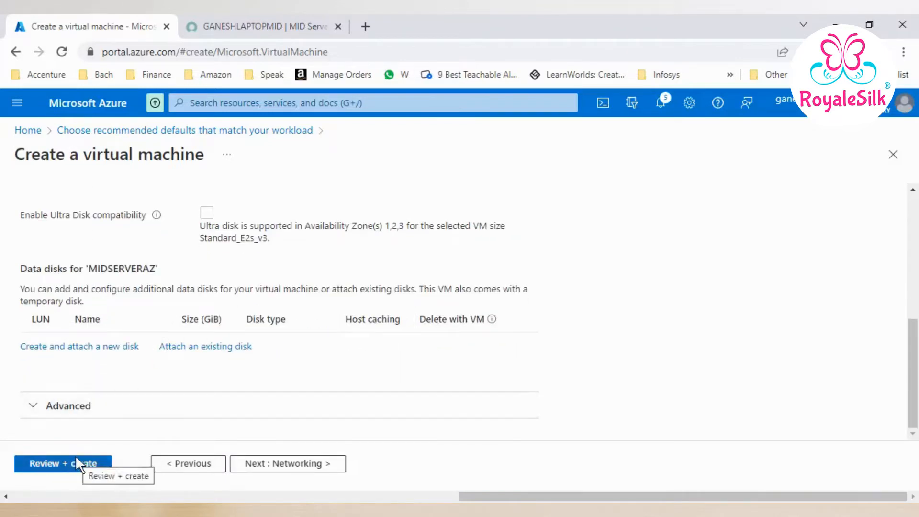
click(35, 414)
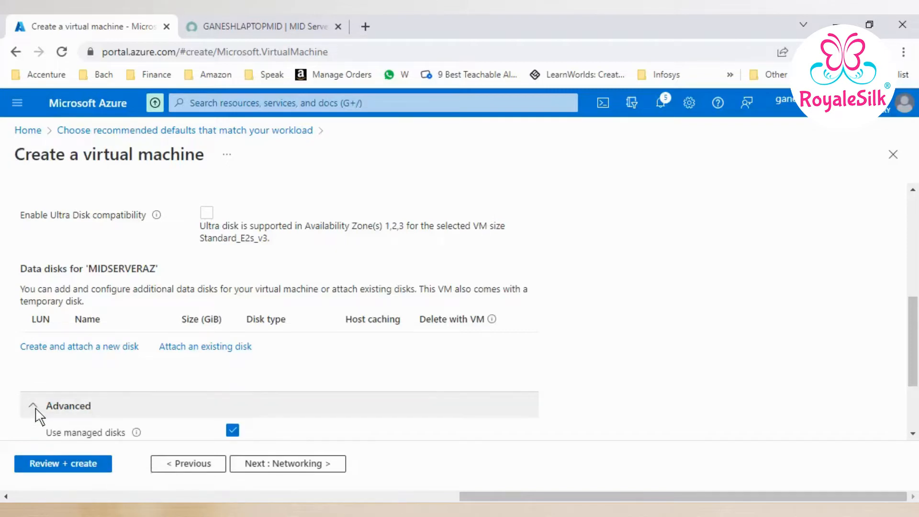
scroll(39, 413, down, 3)
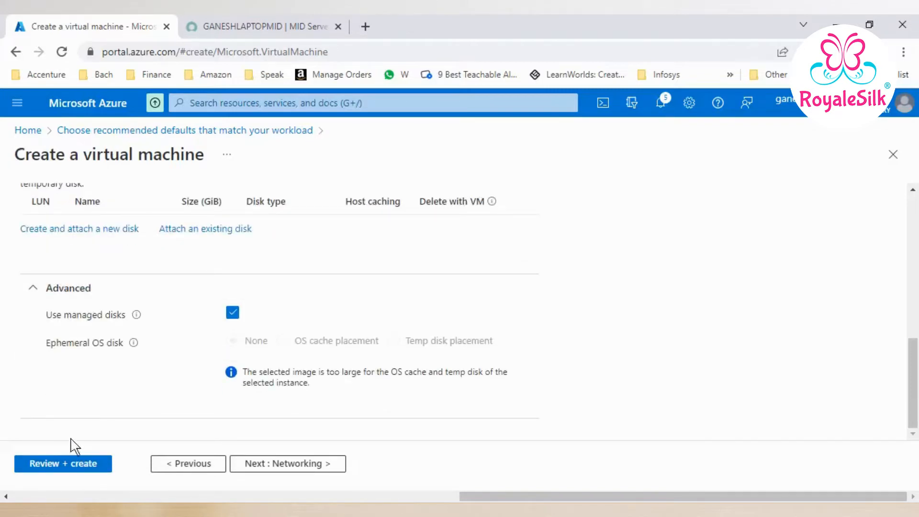
scroll(119, 425, up, 5)
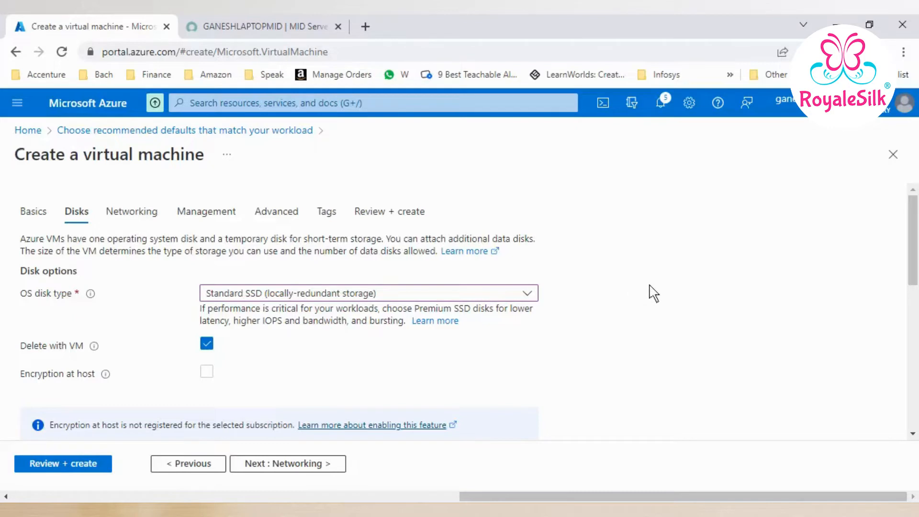
scroll(653, 293, down, 5)
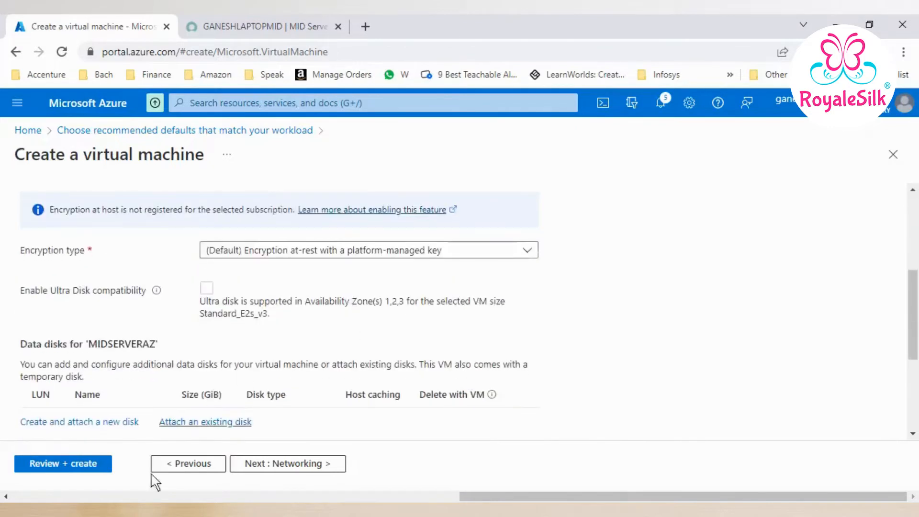
Step: Run Review + create, then return to the Basics tab after validation fails
click(86, 467)
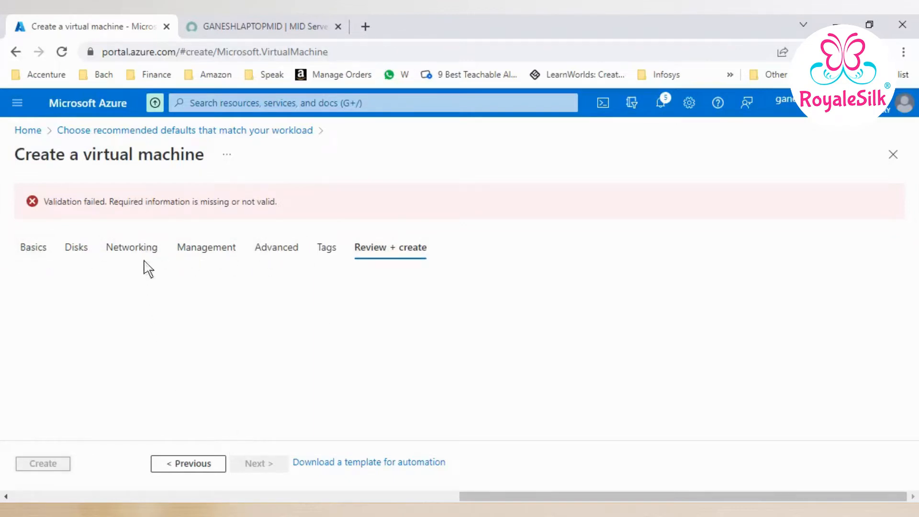
click(42, 251)
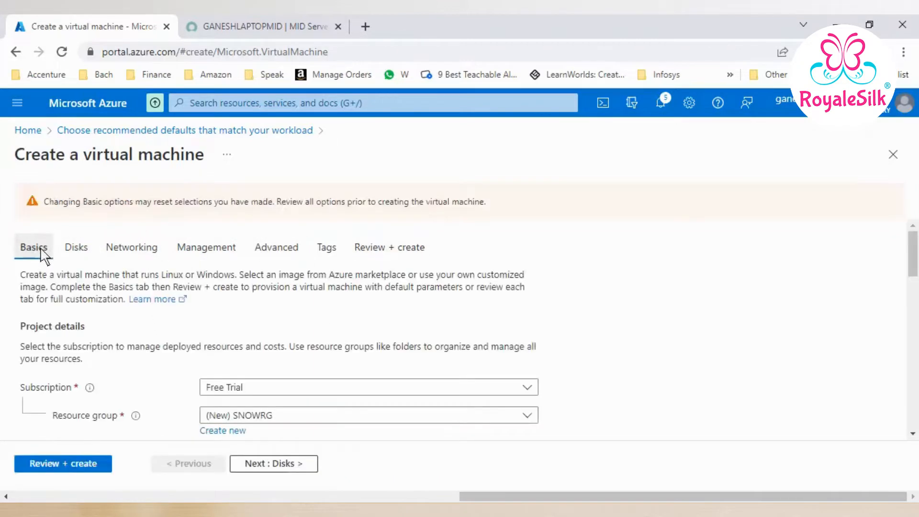
Step: Visit the Disks, Networking, Management, Advanced and Tags tabs, then rerun Review + create validation
click(82, 250)
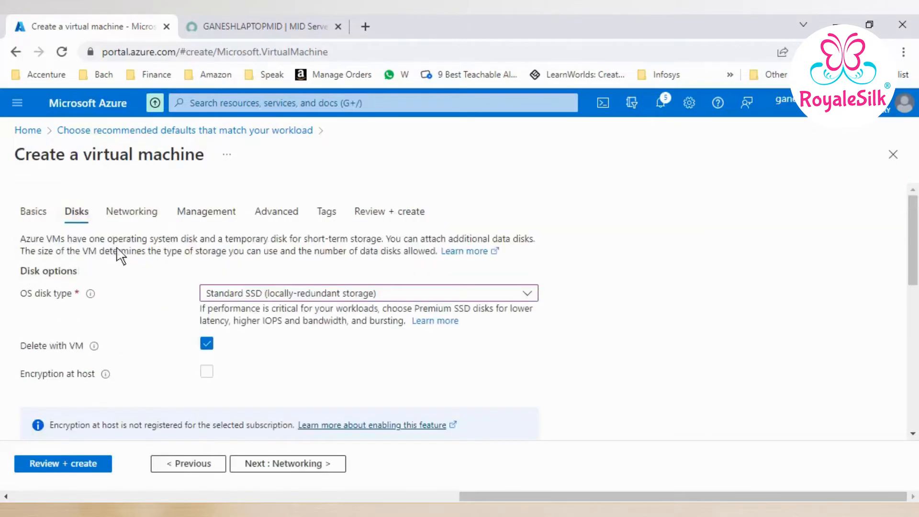
click(146, 221)
click(201, 224)
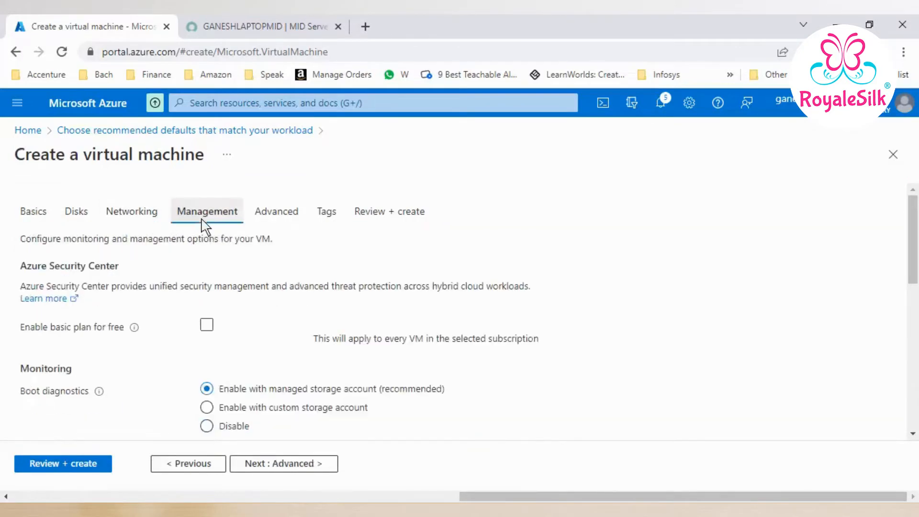
click(290, 220)
click(329, 221)
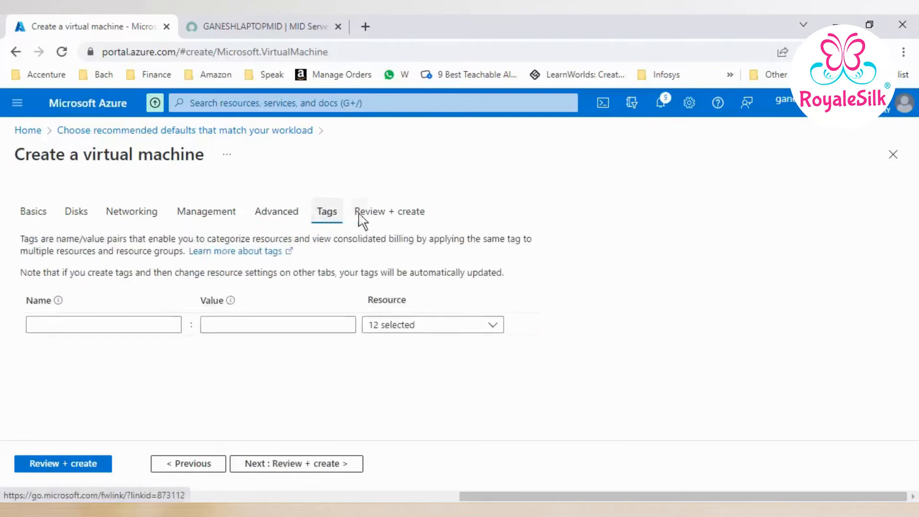
click(385, 216)
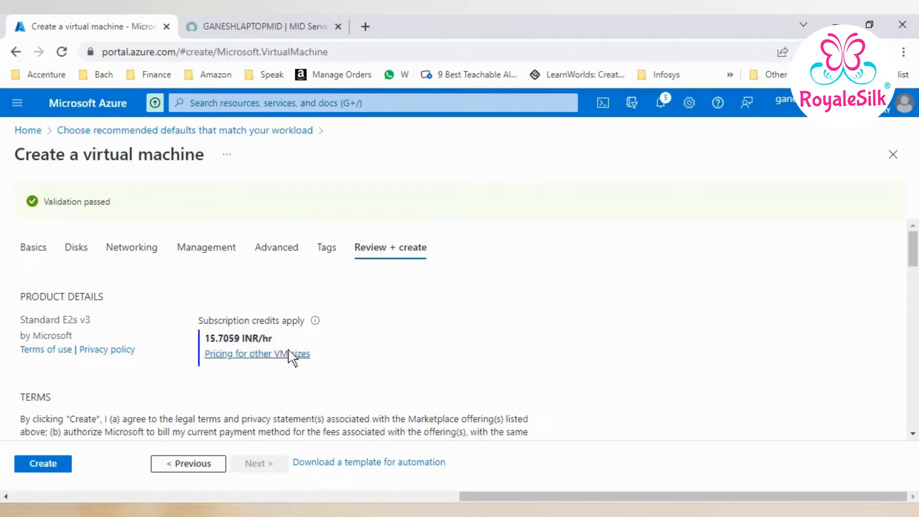
Step: Review the VM summary, open 'Pricing for other VM sizes' in a new tab, and return to Azure
scroll(290, 357, down, 5)
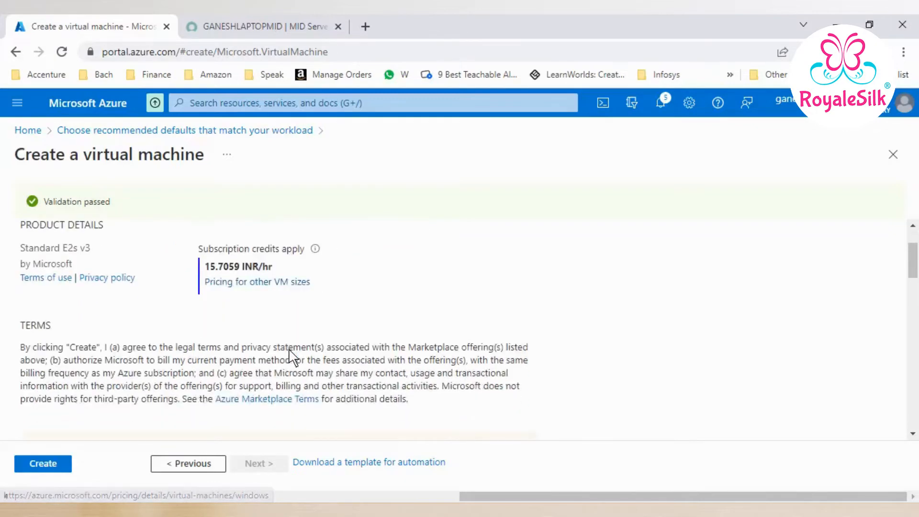
scroll(290, 356, down, 15)
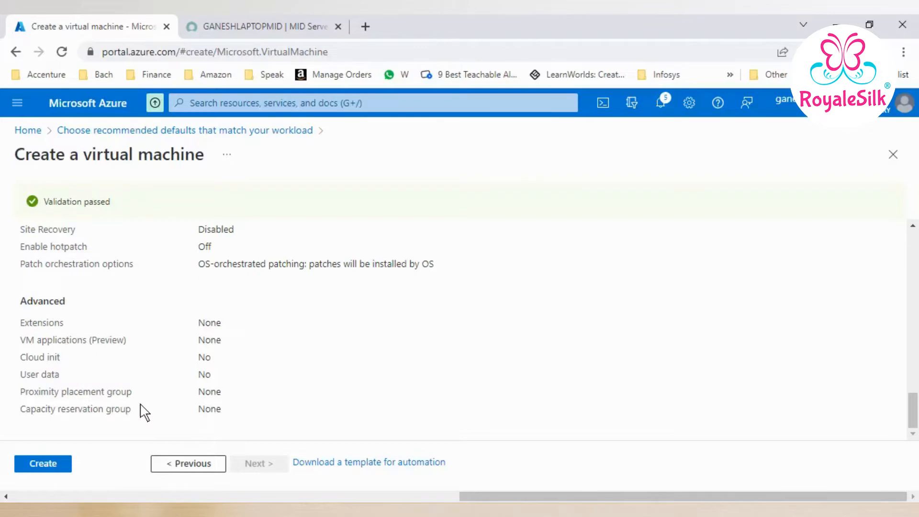
scroll(160, 381, up, 15)
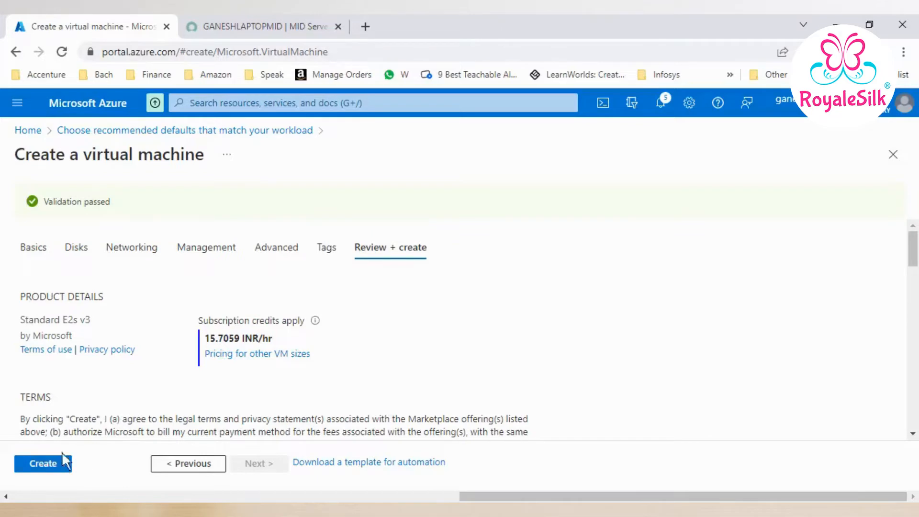
scroll(122, 390, down, 5)
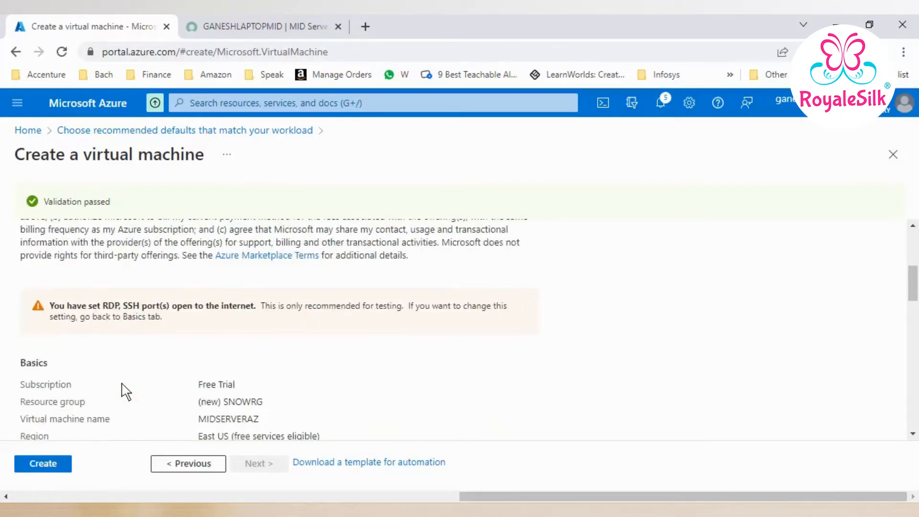
scroll(122, 390, up, 5)
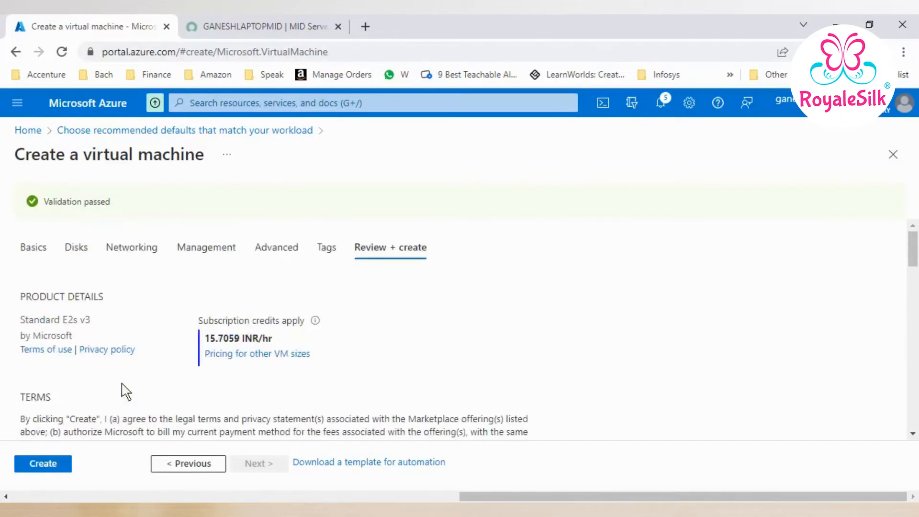
click(285, 355)
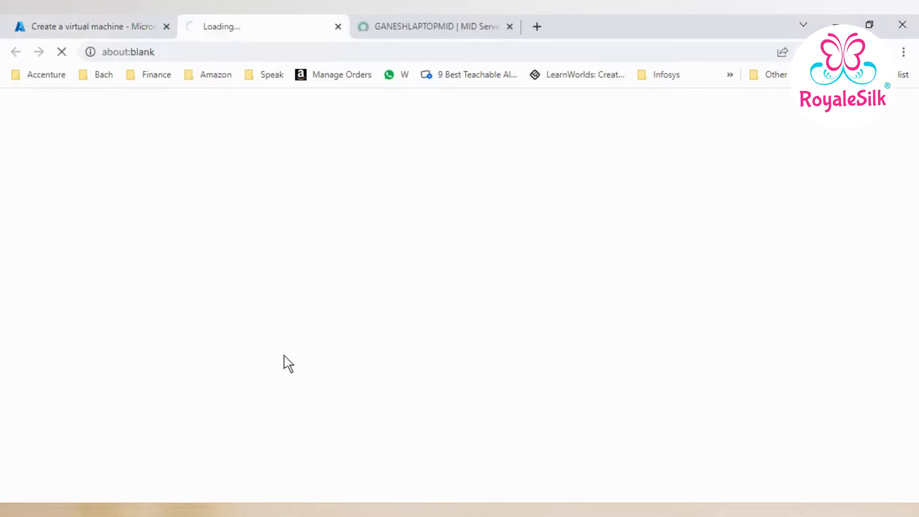
click(144, 28)
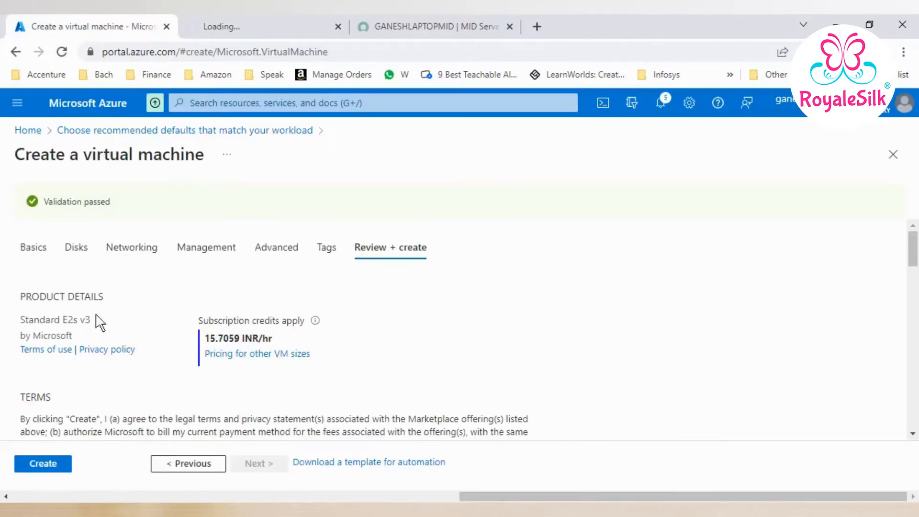
Step: Recheck the Basics tab and keep the virtual machine size at Standard_E2s_v3
click(33, 247)
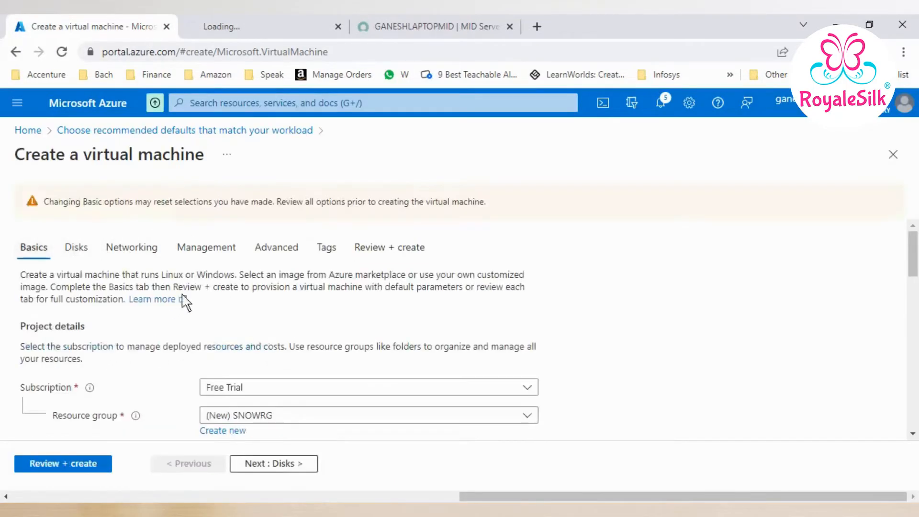
scroll(266, 355, down, 1)
scroll(264, 353, down, 6)
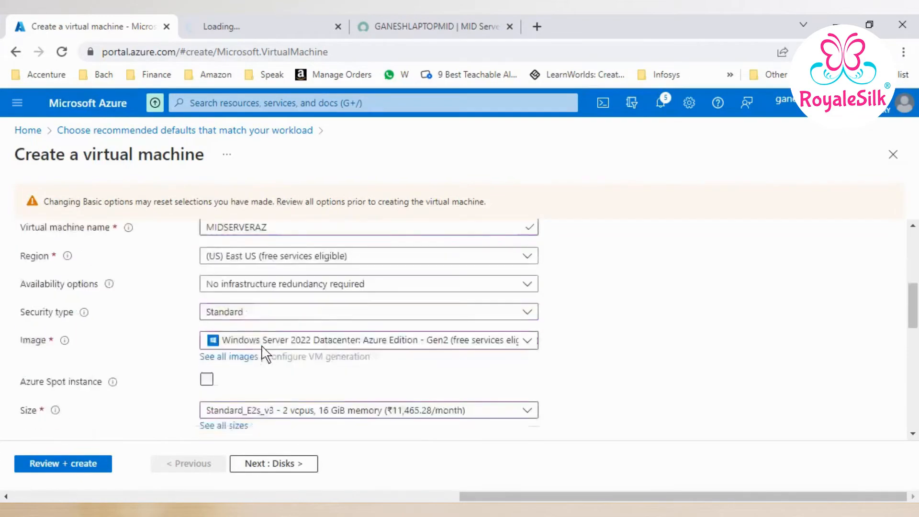
click(527, 308)
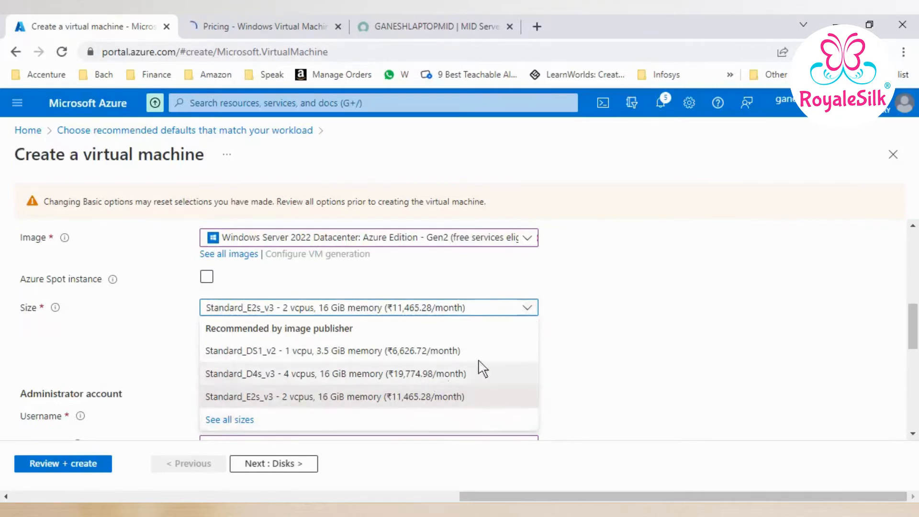
click(617, 359)
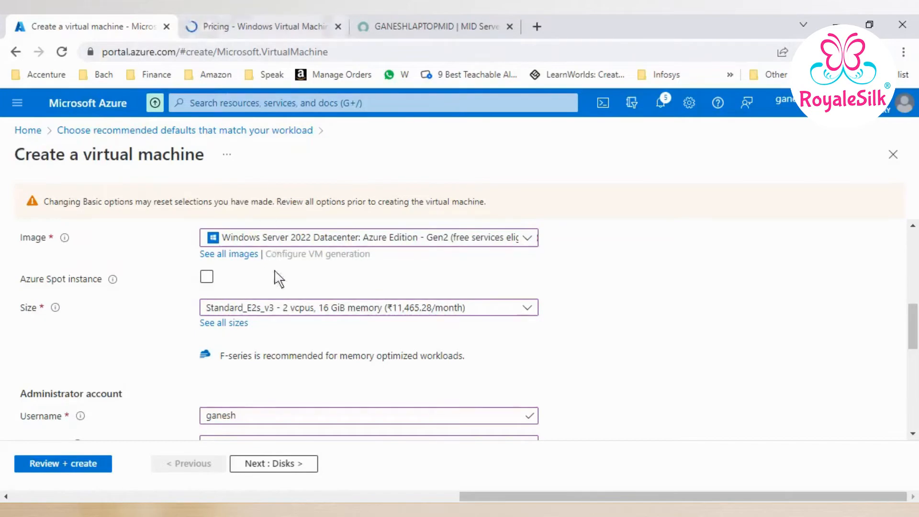
Step: Rerun the final review validation and create the virtual machine
scroll(277, 277, down, 6)
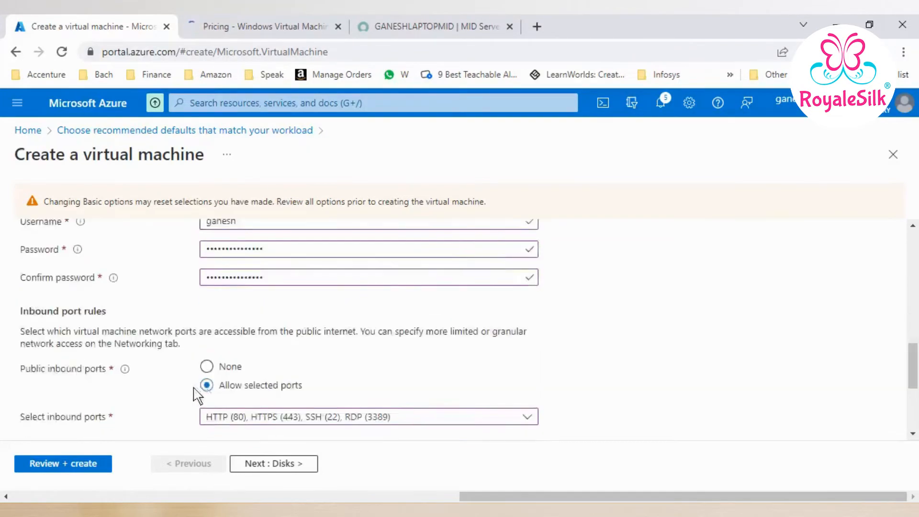
click(77, 462)
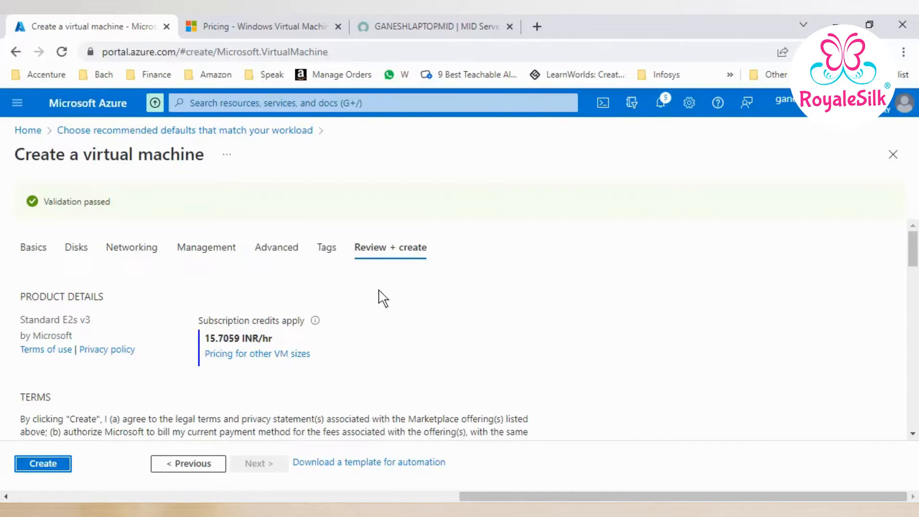
click(65, 464)
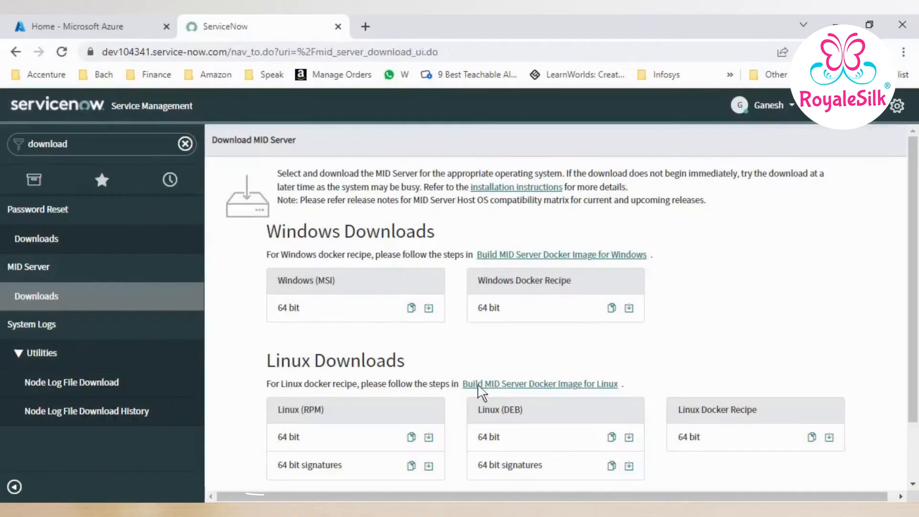
Step: Enable 'Download MID Server as ZIP archive' and download the Windows (ZIP) 64 bit package
scroll(437, 379, down, 2)
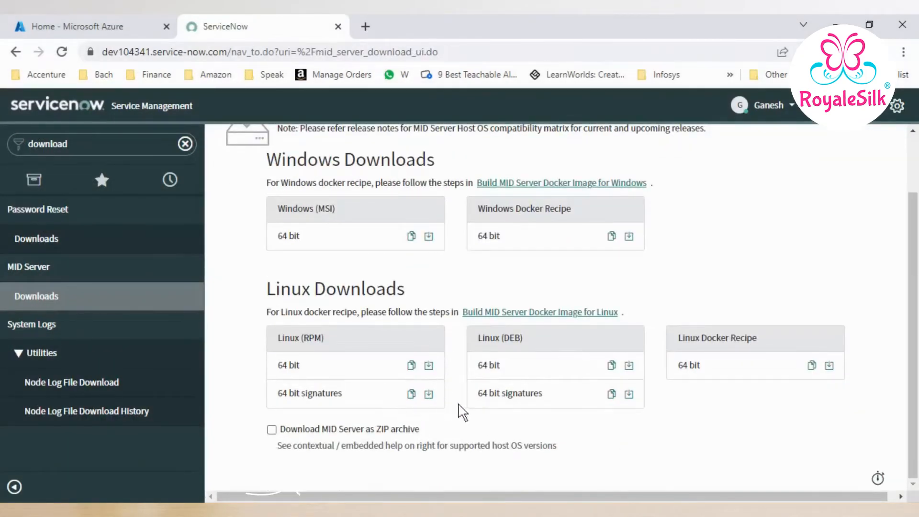
scroll(447, 408, up, 2)
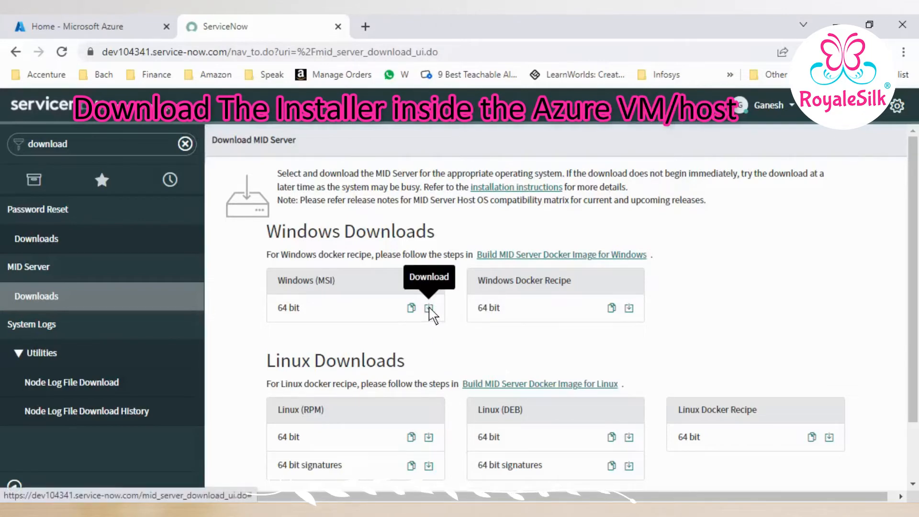
scroll(435, 374, down, 2)
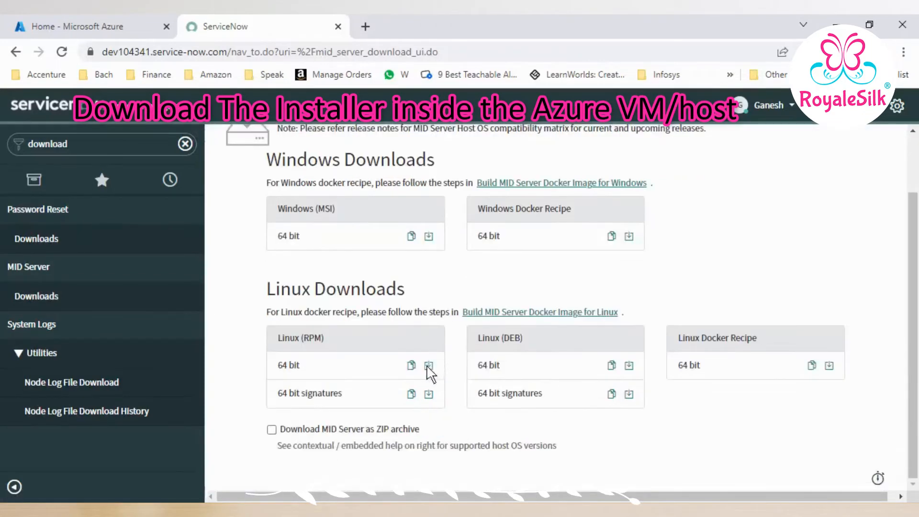
scroll(421, 369, down, 1)
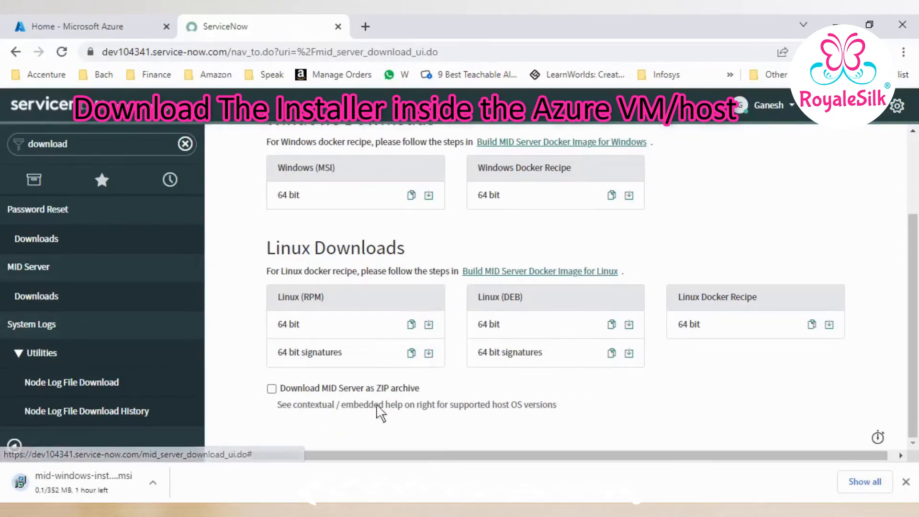
click(272, 388)
scroll(390, 369, down, 1)
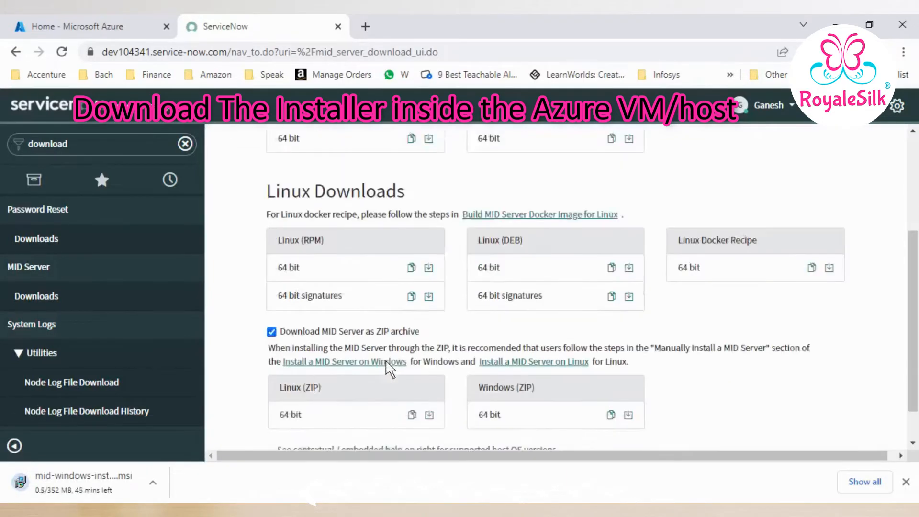
scroll(389, 369, down, 1)
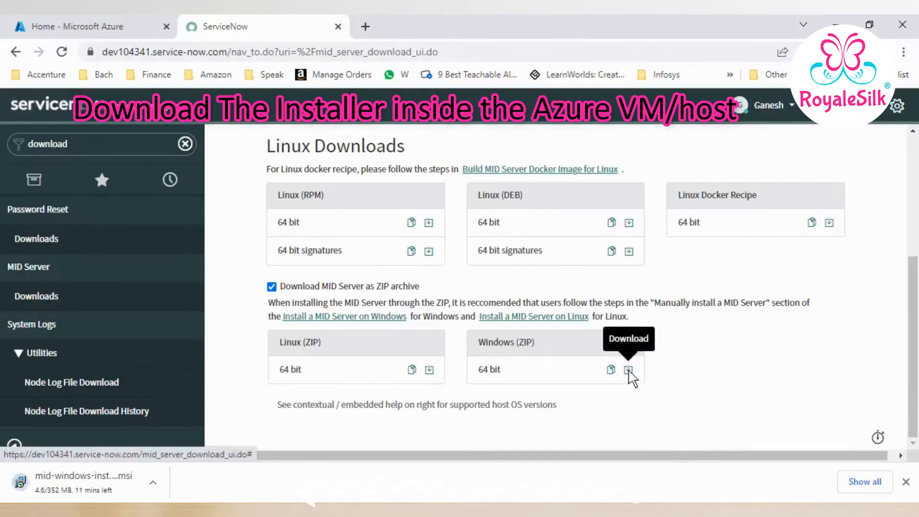
click(629, 370)
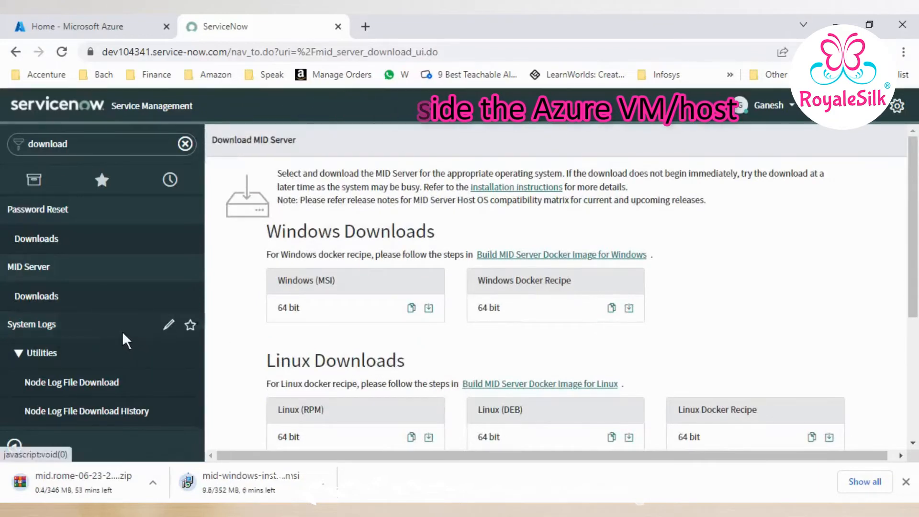
click(114, 29)
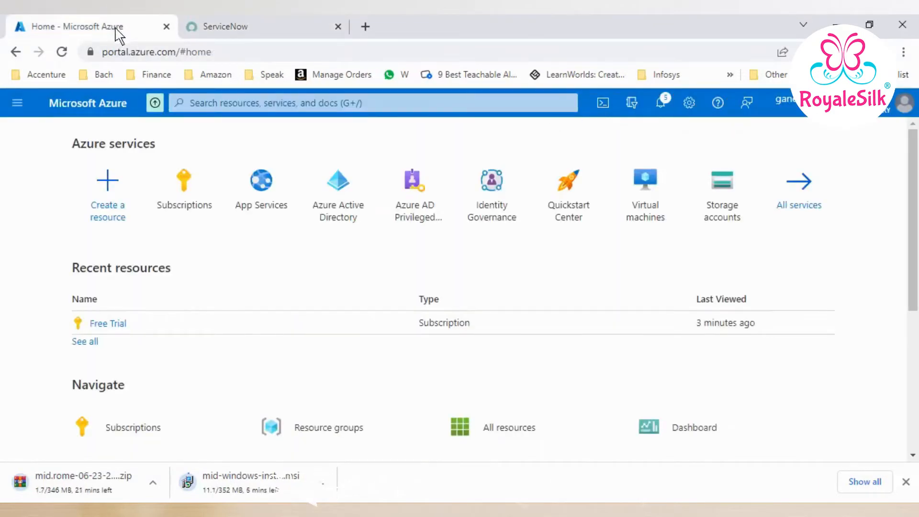
Step: Launch the downloaded mid-windows-installer .msi from the browser downloads bar
scroll(213, 357, down, 3)
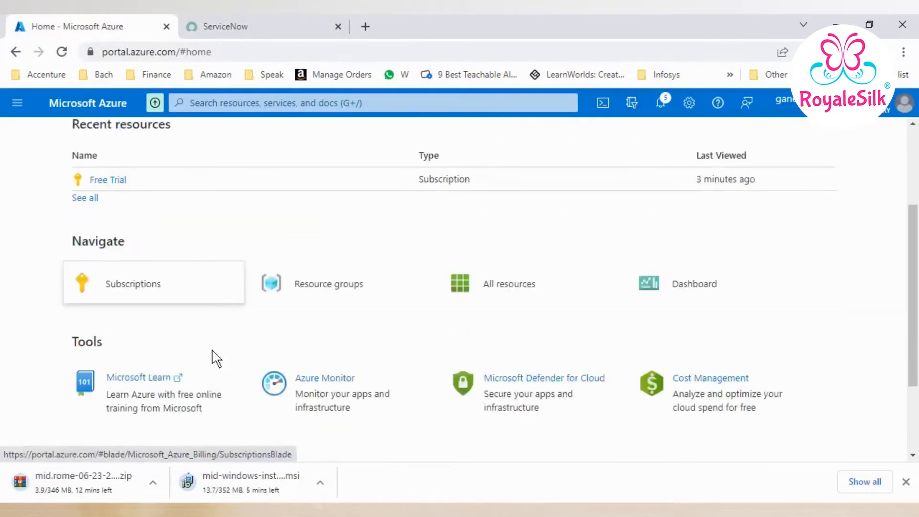
scroll(216, 358, down, 2)
scroll(217, 358, up, 5)
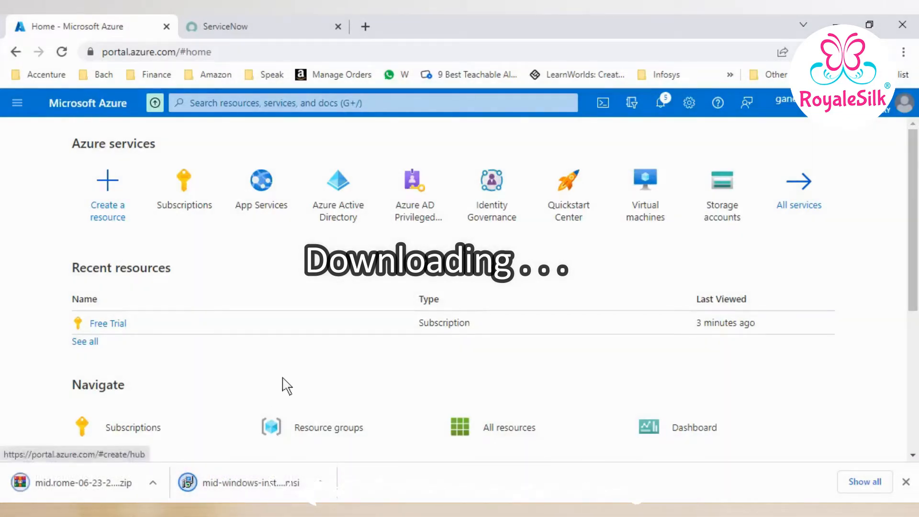
click(207, 26)
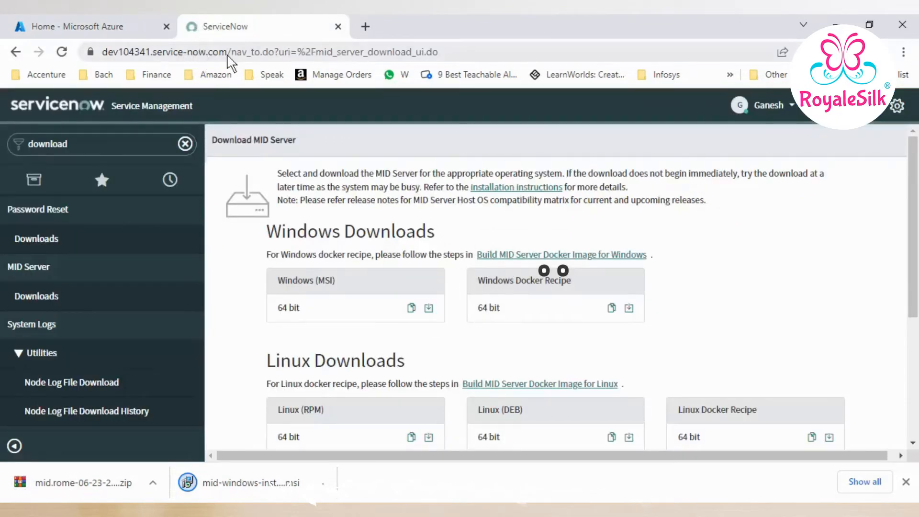
drag(232, 53, 14, 52)
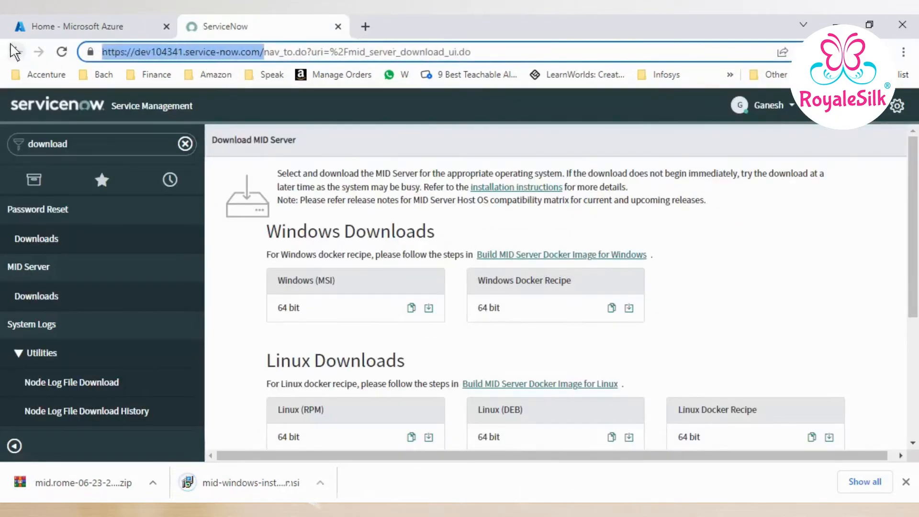
click(57, 28)
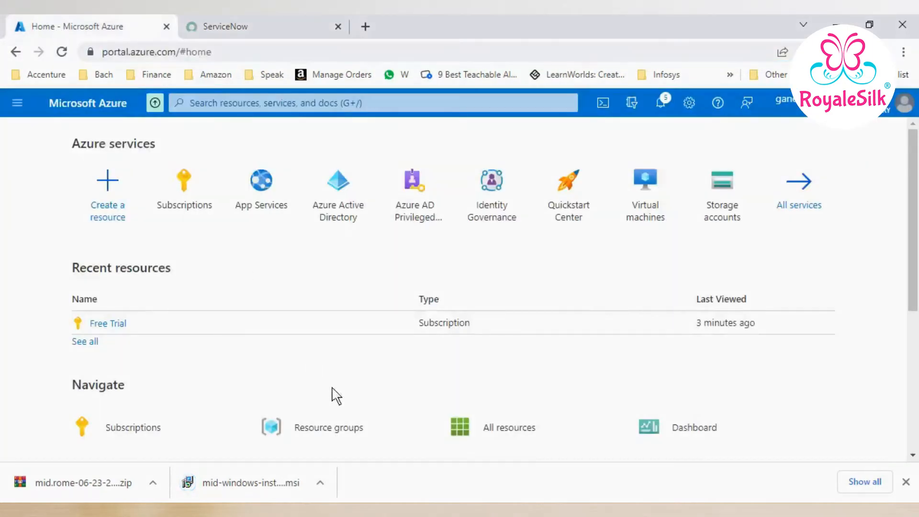
click(282, 493)
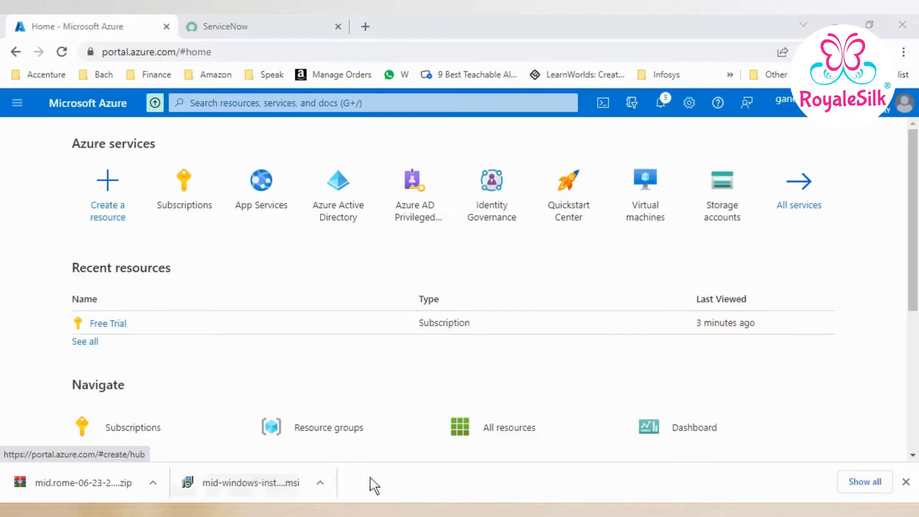
Step: Dismiss the Run box and relaunch the MID Server installer
key(super+r)
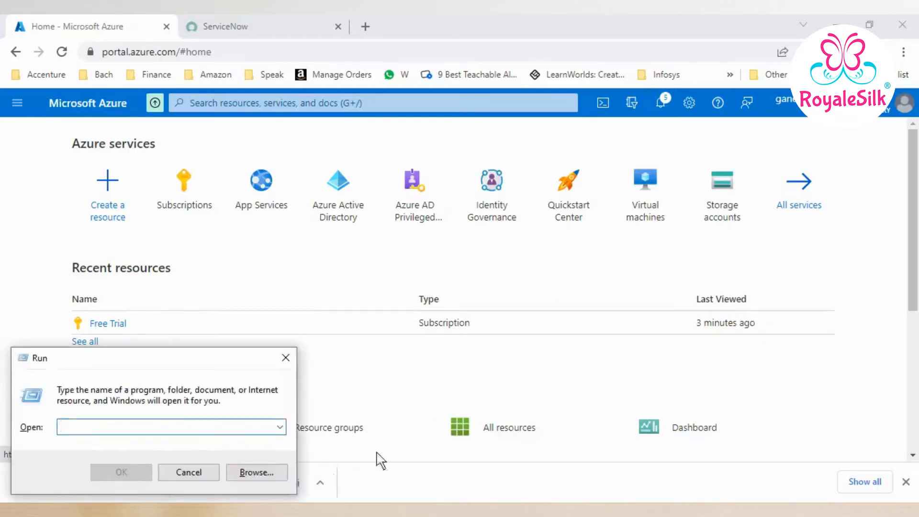
click(210, 474)
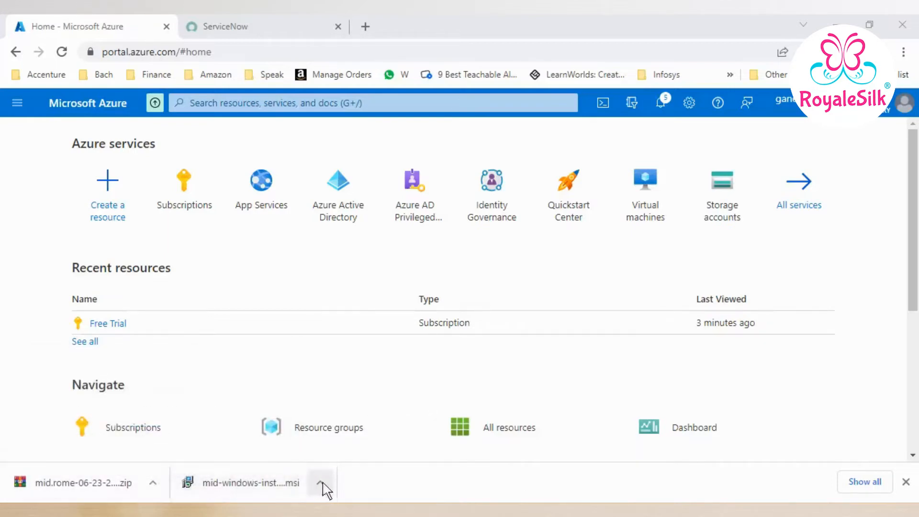
click(294, 484)
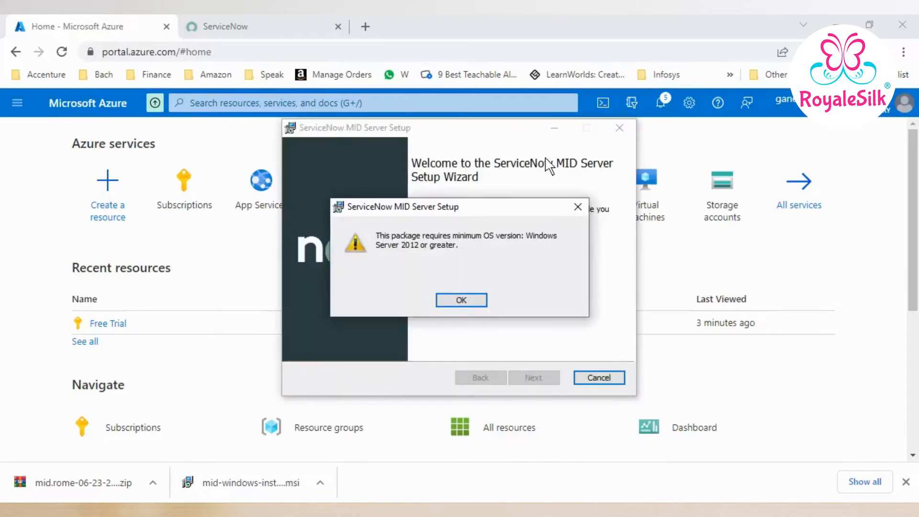
Step: Dismiss the Windows Server 2012 requirement error, close the failed setup, and open the zip download's options
click(476, 307)
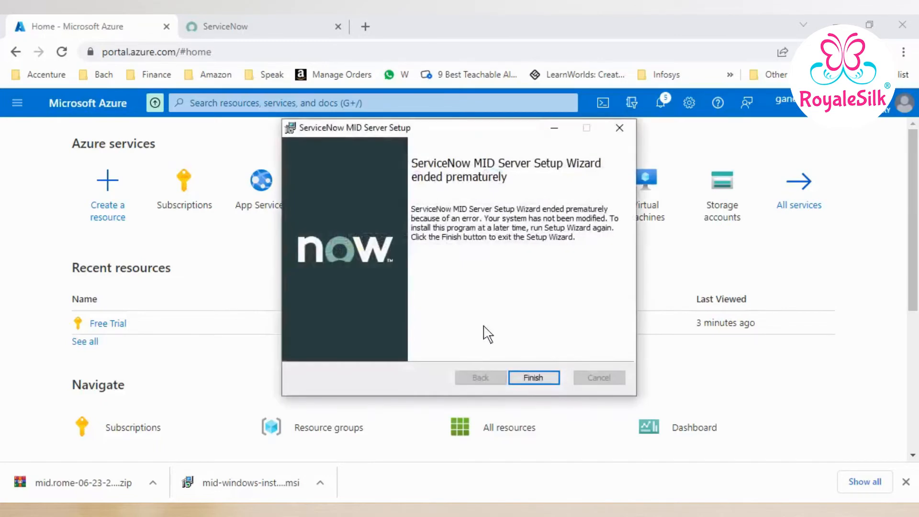
click(535, 378)
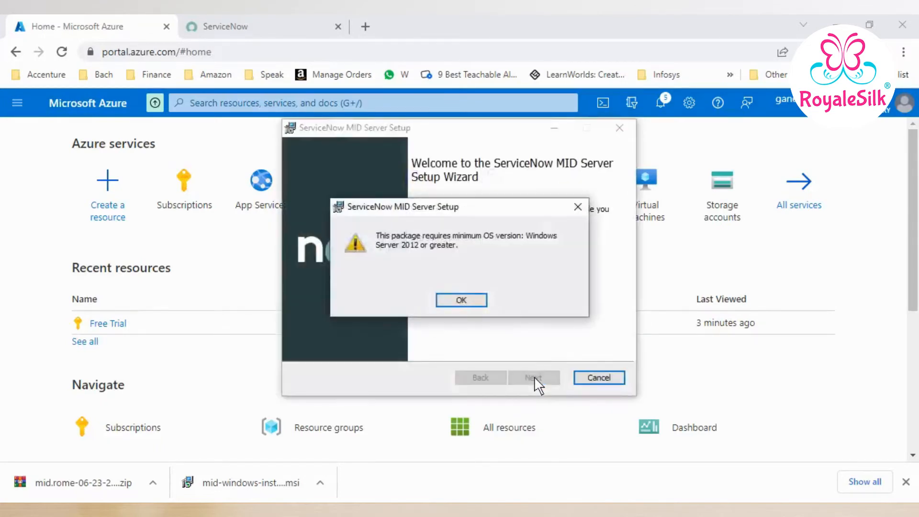
click(474, 303)
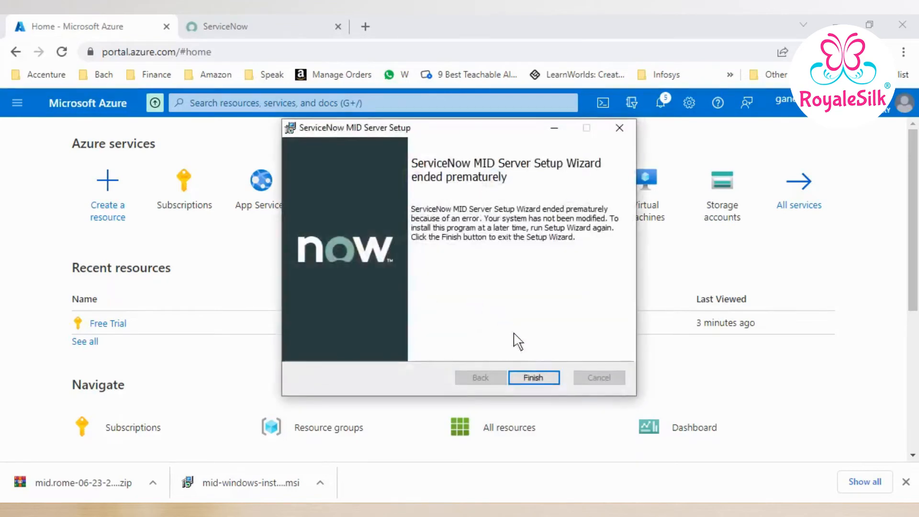
click(535, 377)
scroll(344, 377, down, 1)
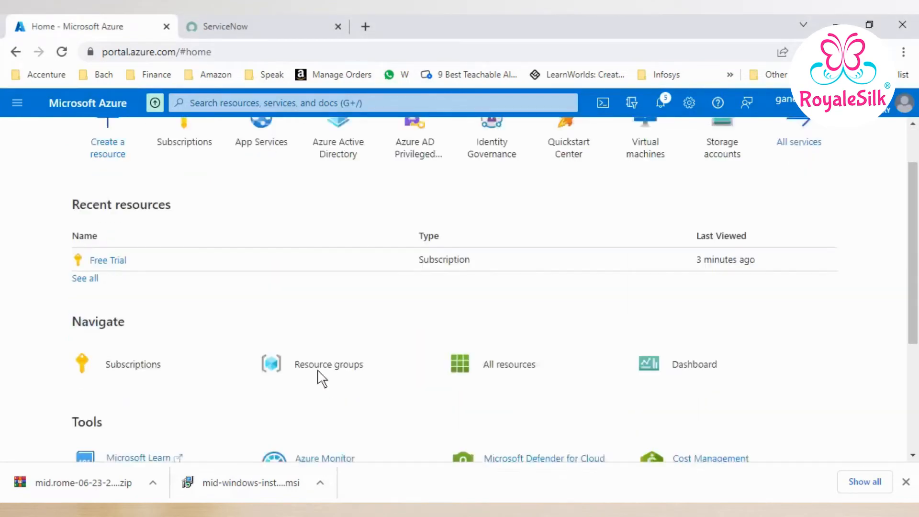
click(157, 486)
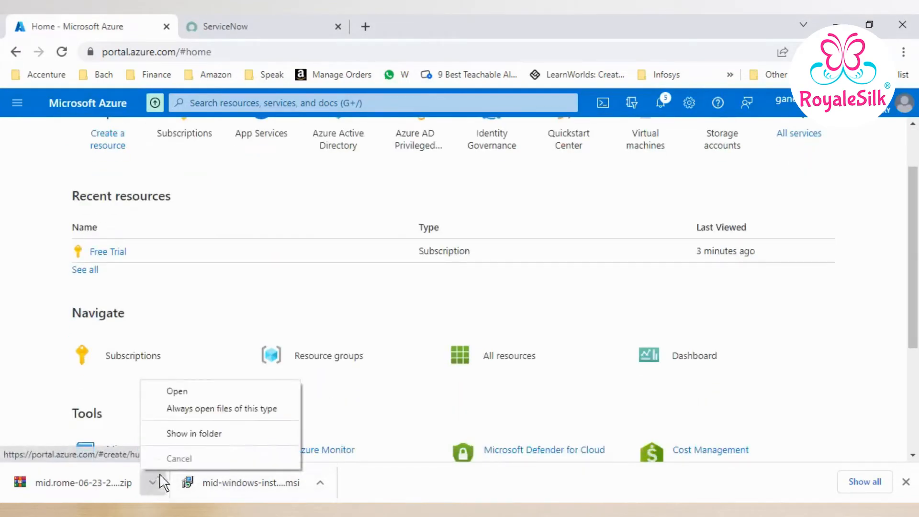
Step: Show the mid.rome zip in Downloads and extract it to its own mid.rome folder with WinRAR
click(191, 432)
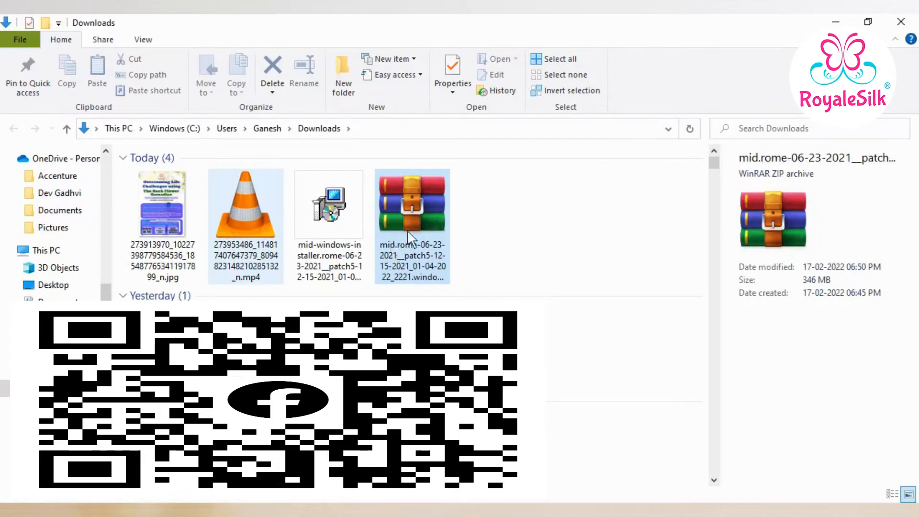
right_click(434, 226)
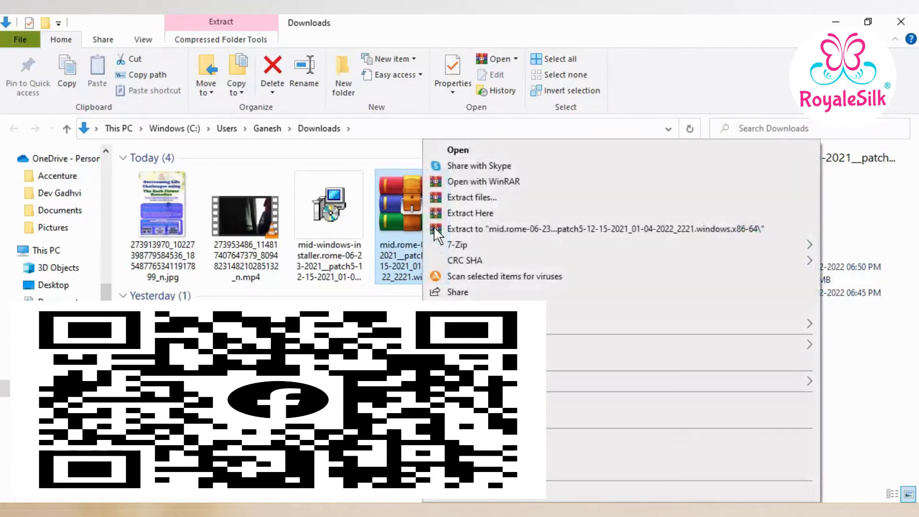
click(517, 230)
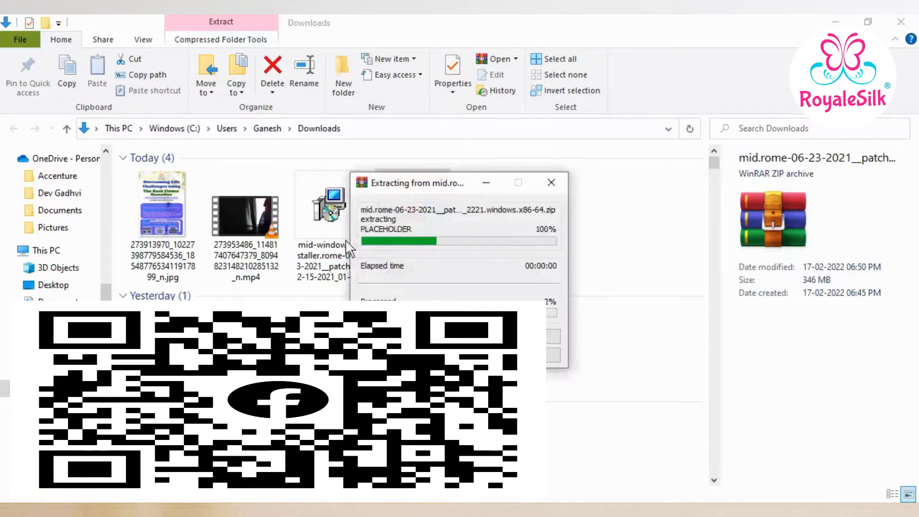
Step: Permanently delete the MID Server .msi installer package with Shift+Delete
click(335, 245)
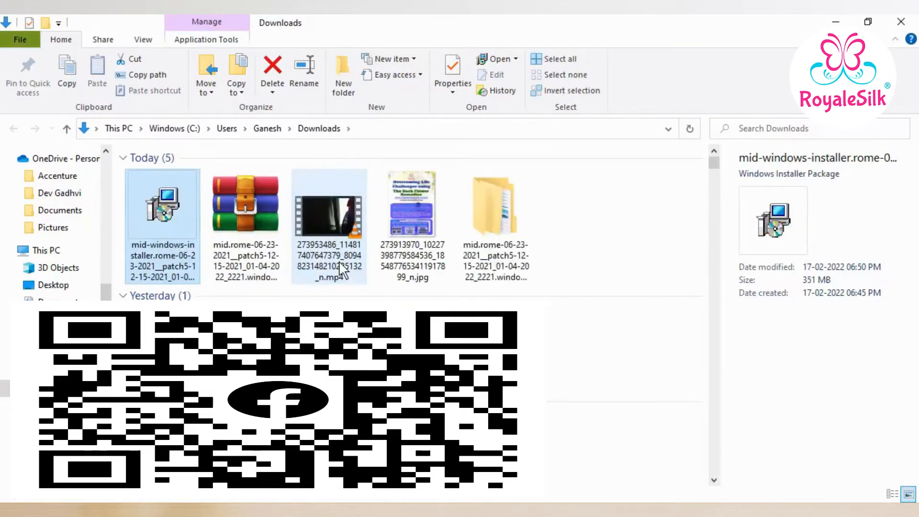
key(shift+Delete)
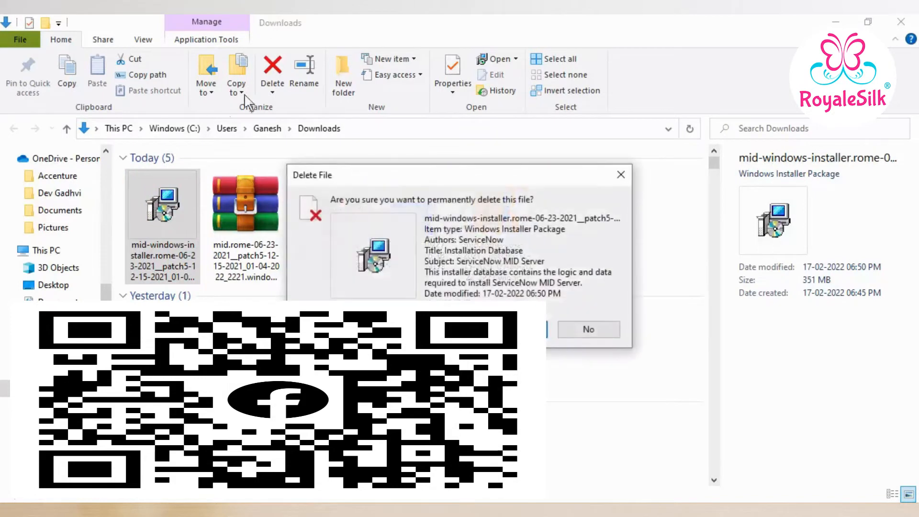
key(Return)
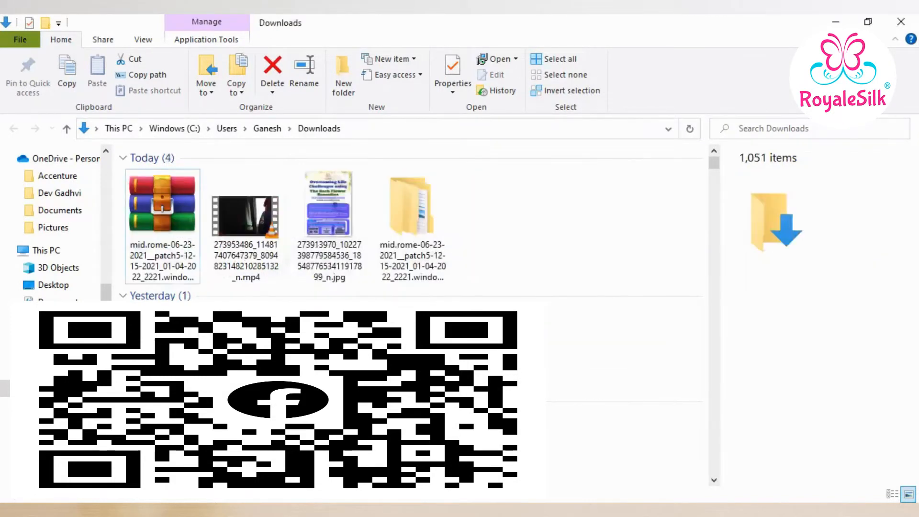
click(391, 224)
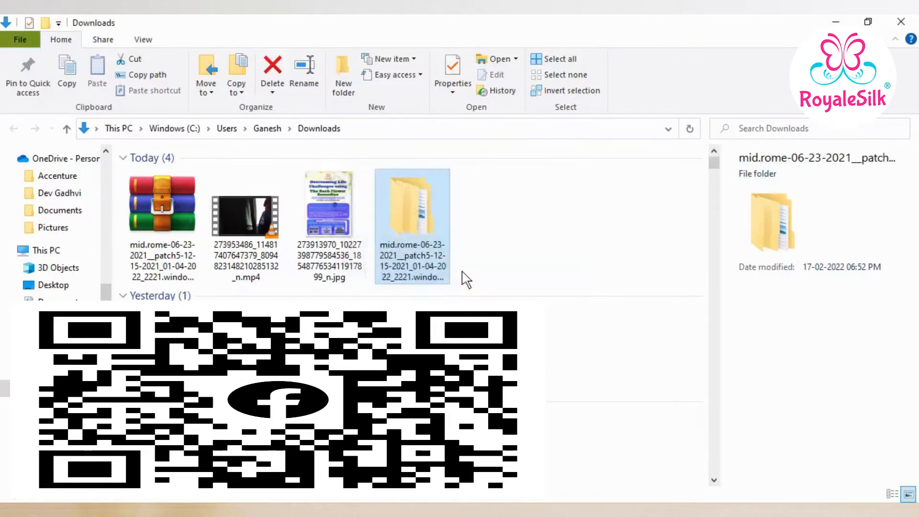
Step: Refresh Downloads and rename the extracted folder to MIDSERVER
click(509, 240)
right_click(509, 241)
click(536, 290)
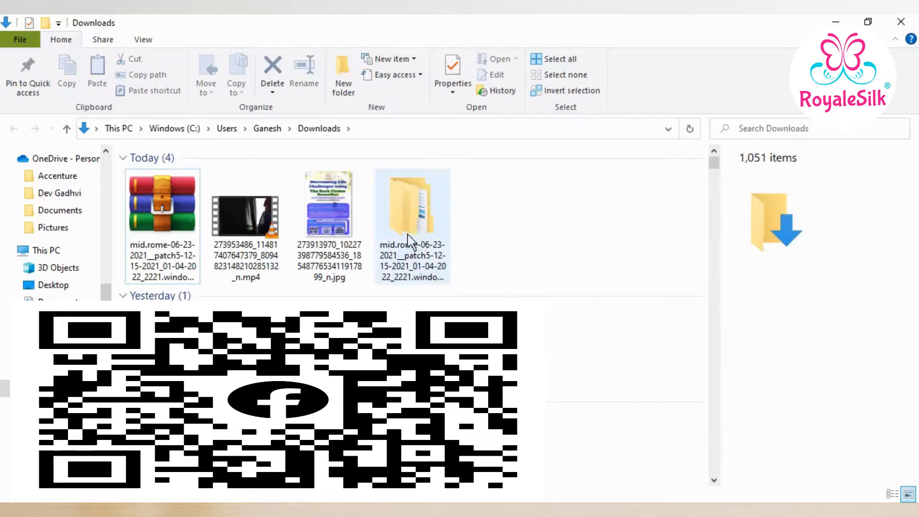
click(414, 233)
right_click(421, 222)
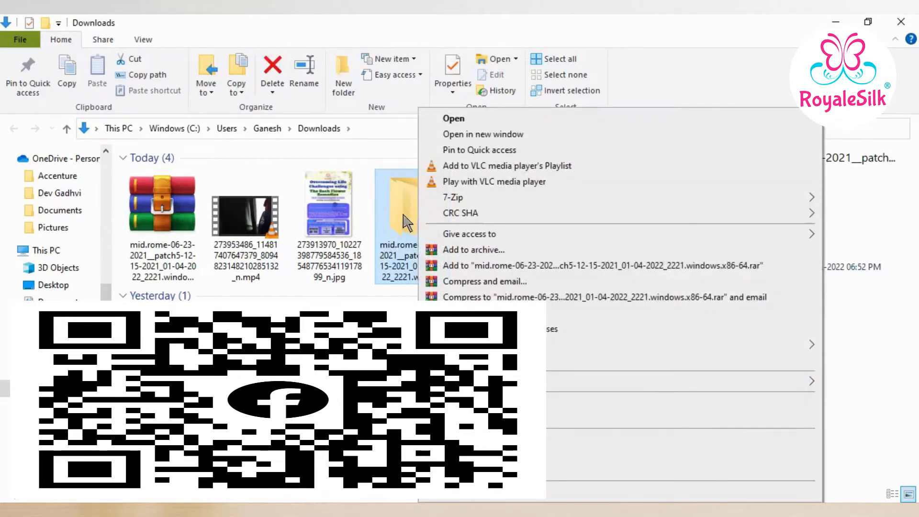
click(405, 251)
click(403, 252)
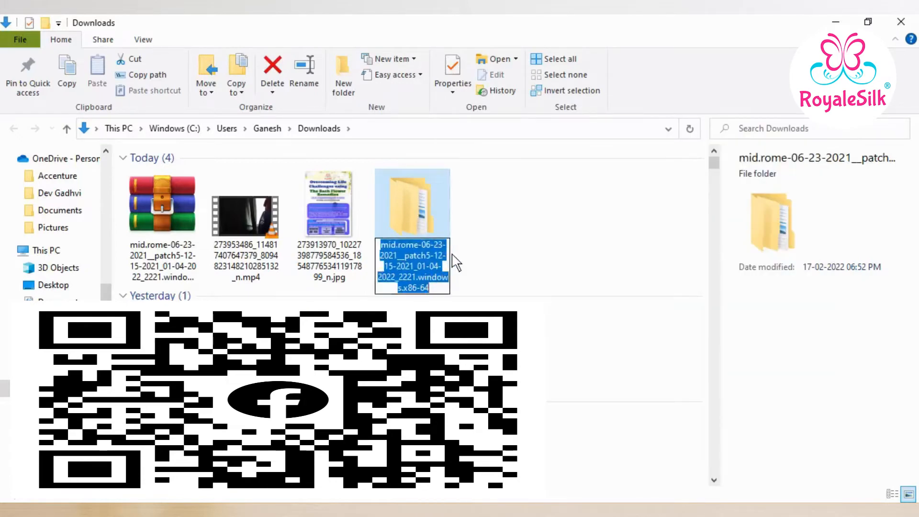
text(MID)
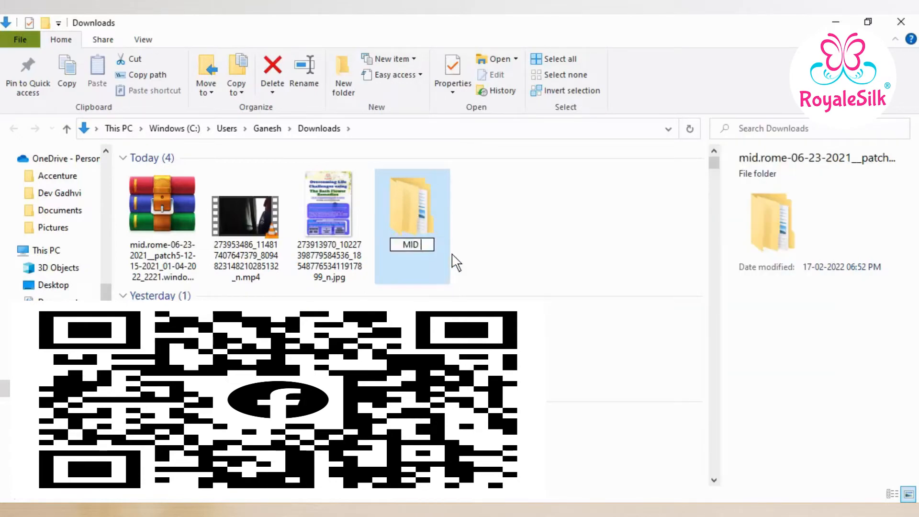
text(SERVER)
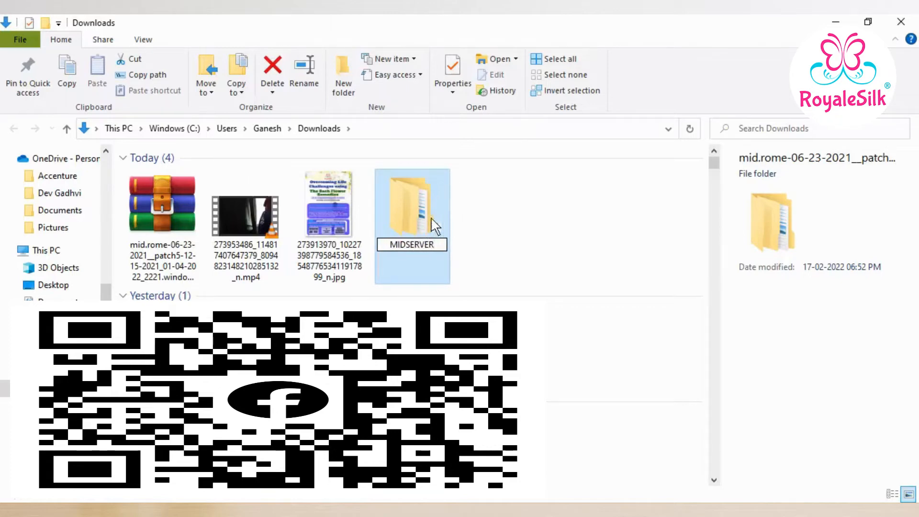
click(415, 214)
Step: Cut the MIDSERVER folder and open a new File Explorer window
click(418, 221)
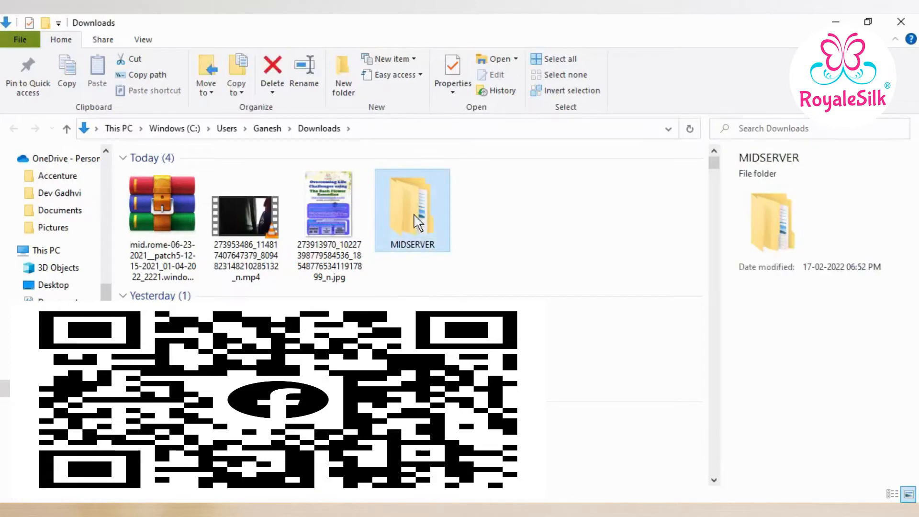
key(ctrl+x)
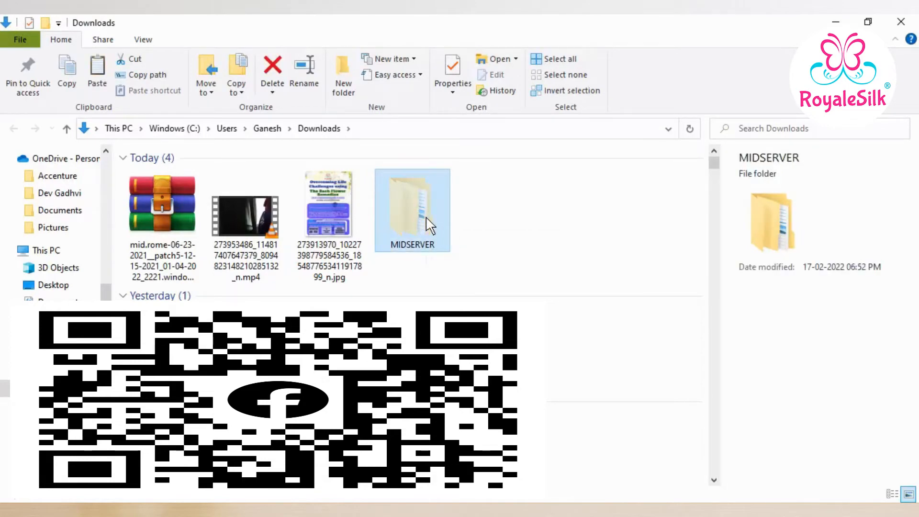
key(super+e)
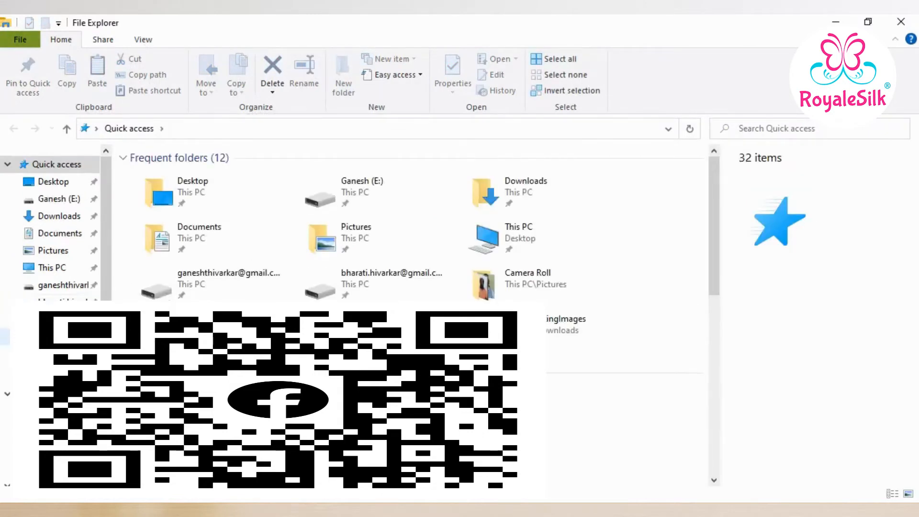
Step: Open drive E: from This PC and paste the cut MIDSERVER folder there
click(54, 268)
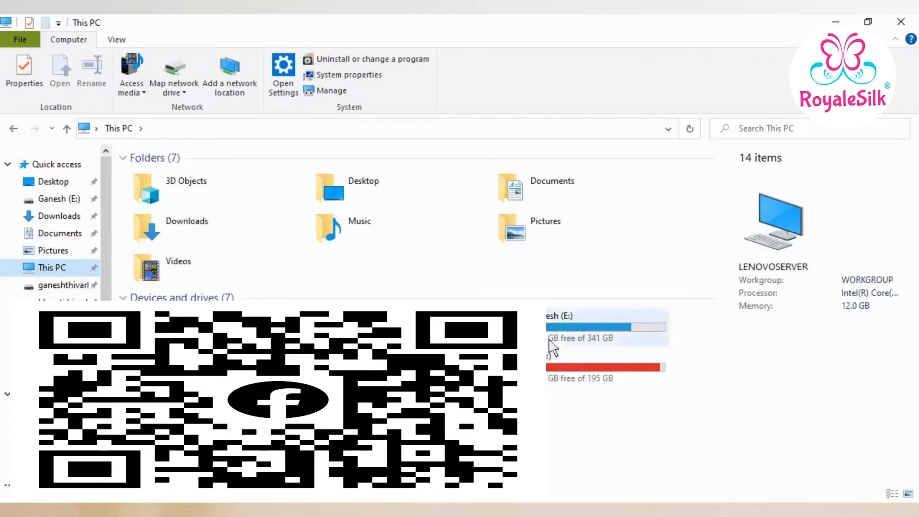
click(579, 335)
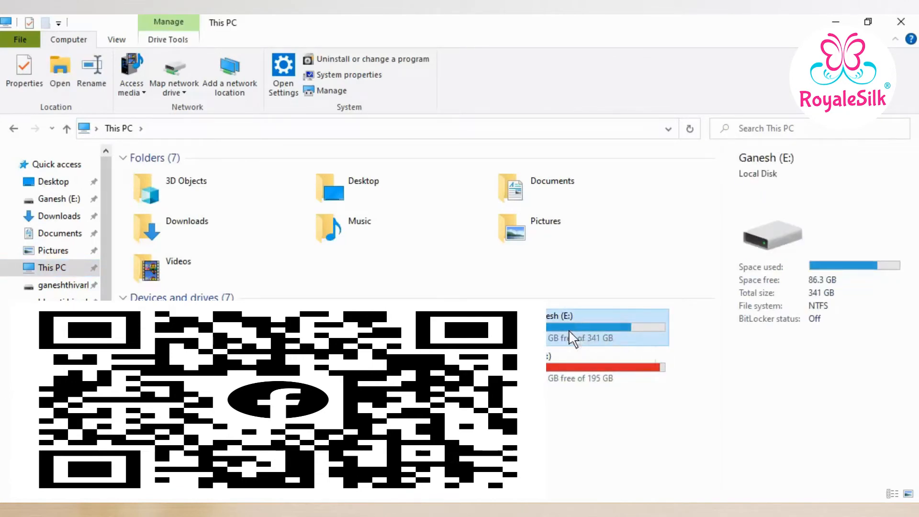
double_click(570, 332)
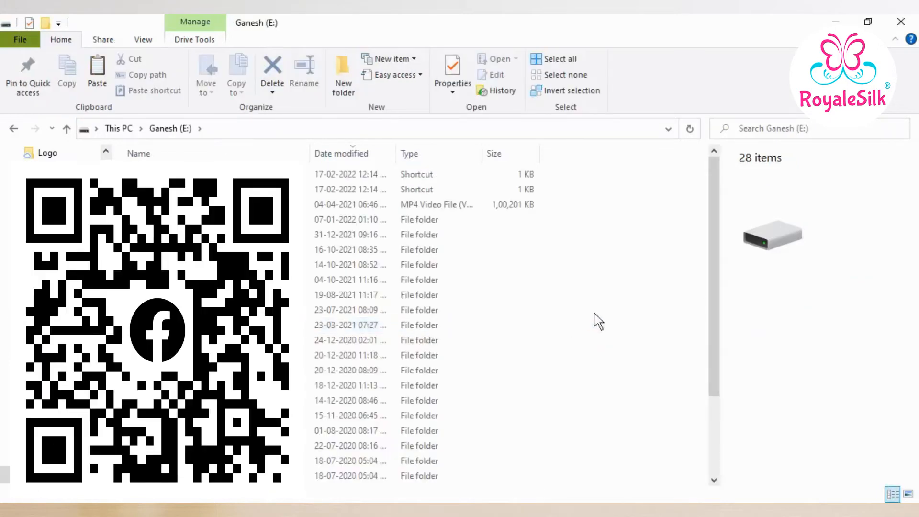
scroll(627, 314, down, 2)
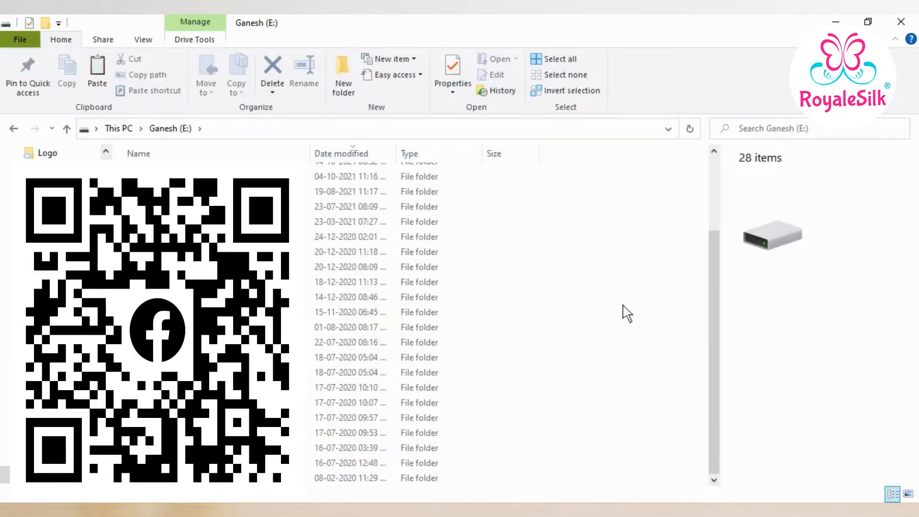
scroll(627, 314, up, 3)
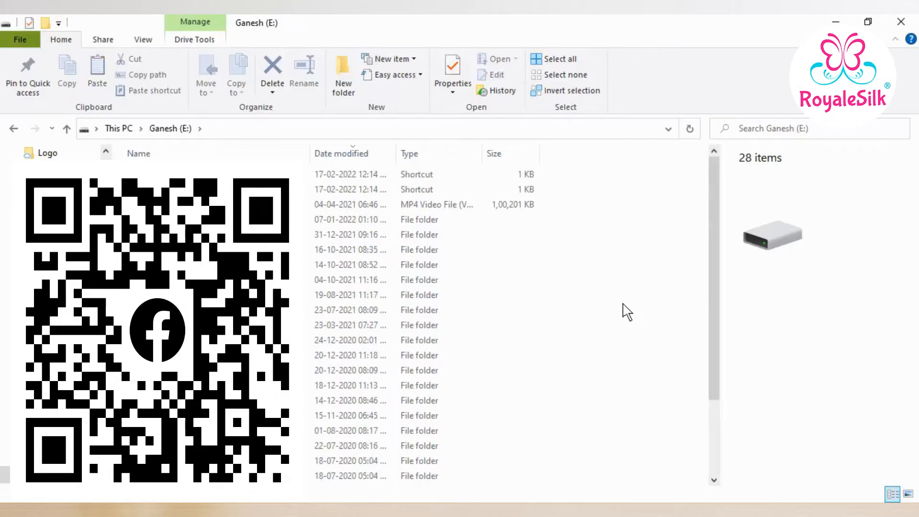
key(ctrl+v)
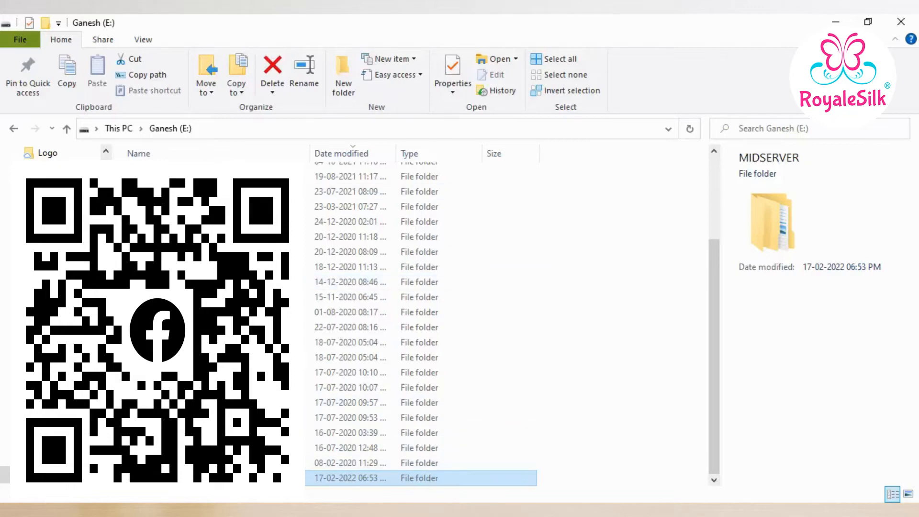
Step: Open E:\MIDSERVER\agent and refresh it to list its 26 items, including conf and start.bat
double_click(211, 478)
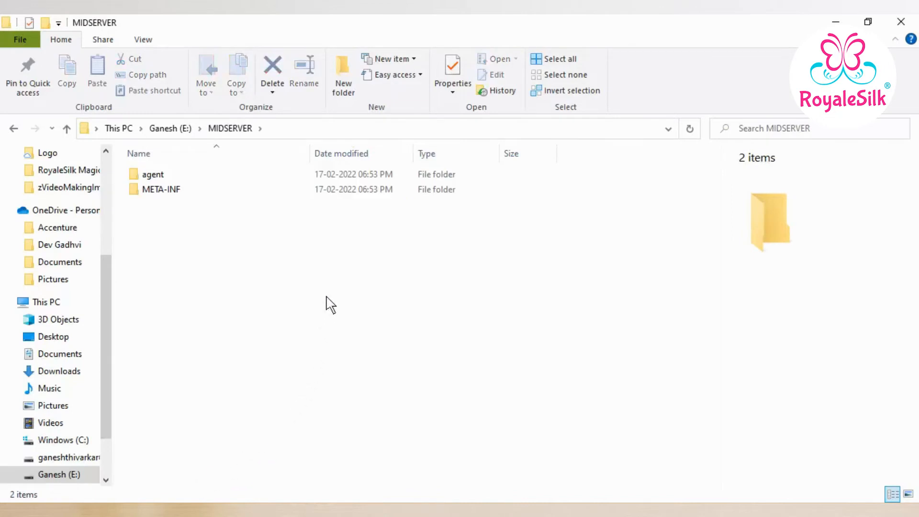
double_click(168, 181)
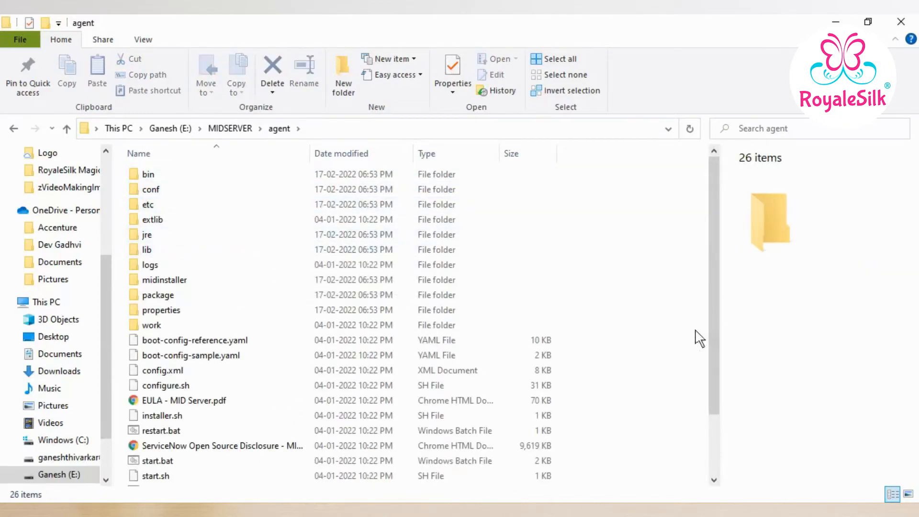
right_click(684, 379)
click(733, 238)
scroll(480, 404, down, 2)
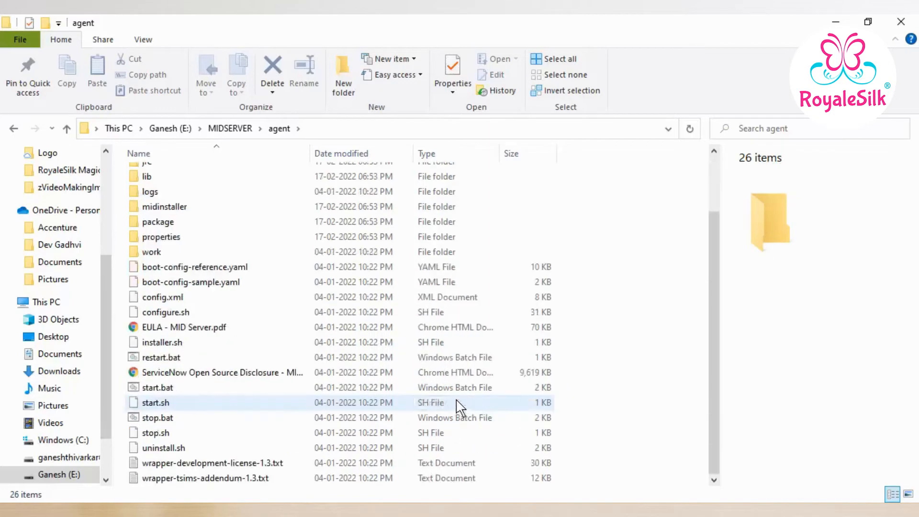
scroll(432, 404, up, 1)
scroll(433, 404, down, 1)
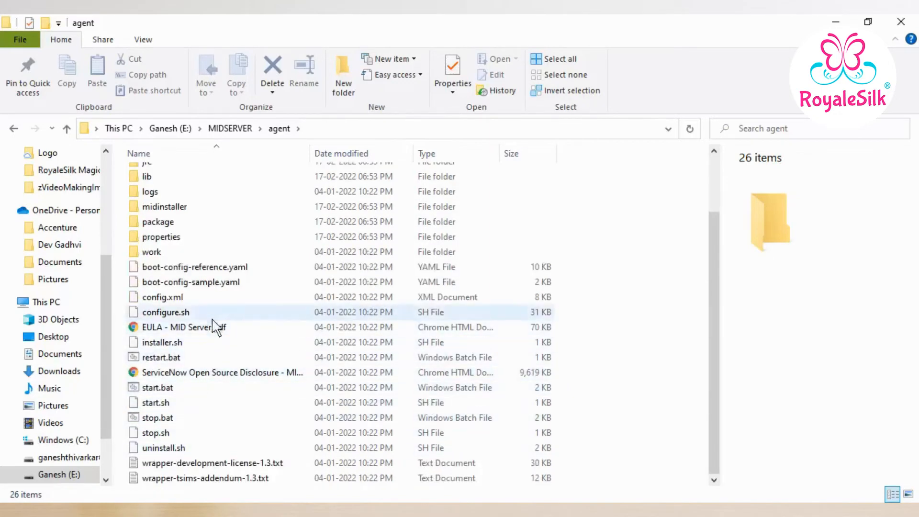
Step: Edit config.xml in maximized Notepad++ and scroll to its REQUIRED Parameters section
right_click(184, 297)
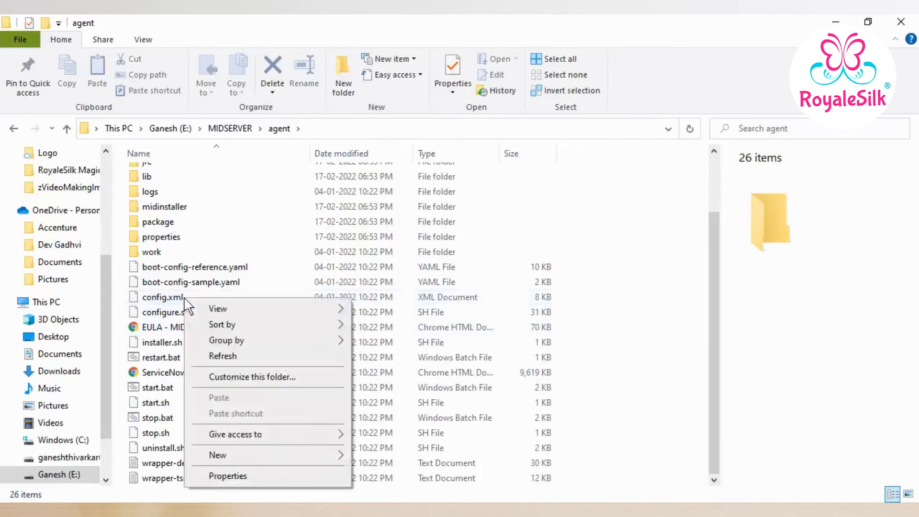
right_click(164, 297)
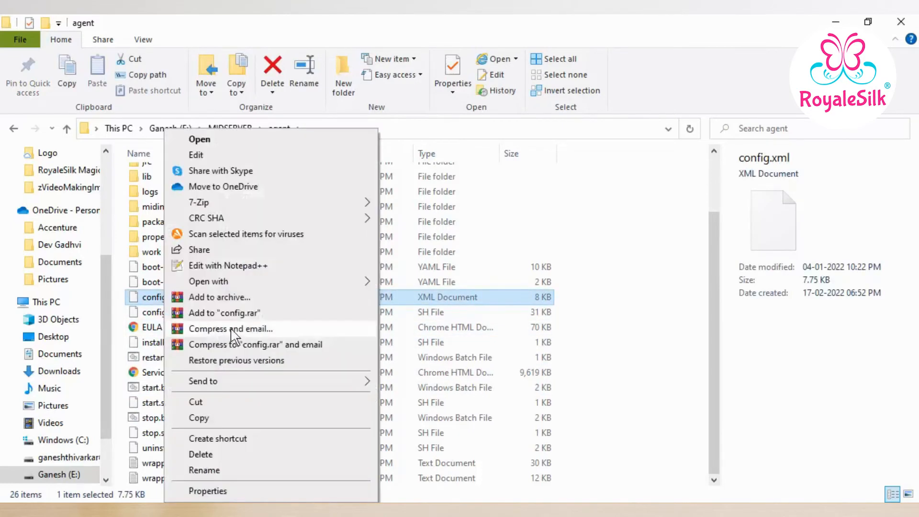
click(254, 266)
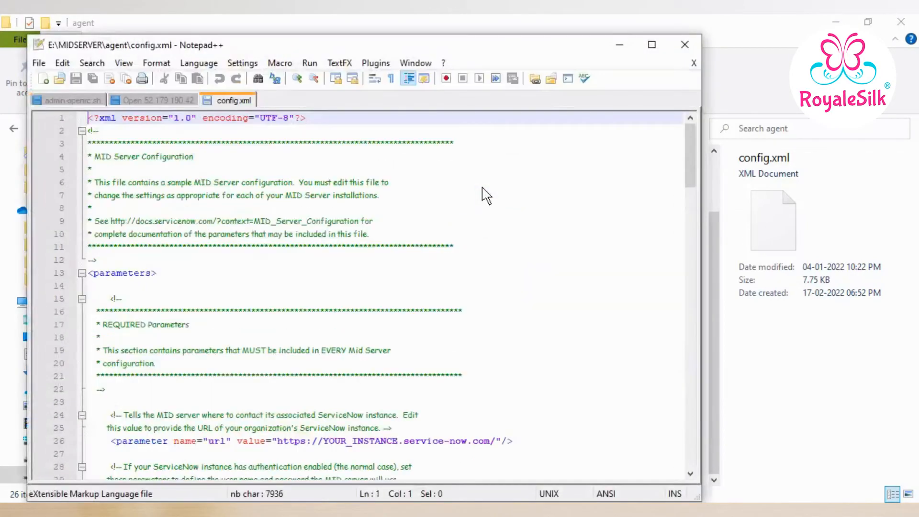
double_click(140, 44)
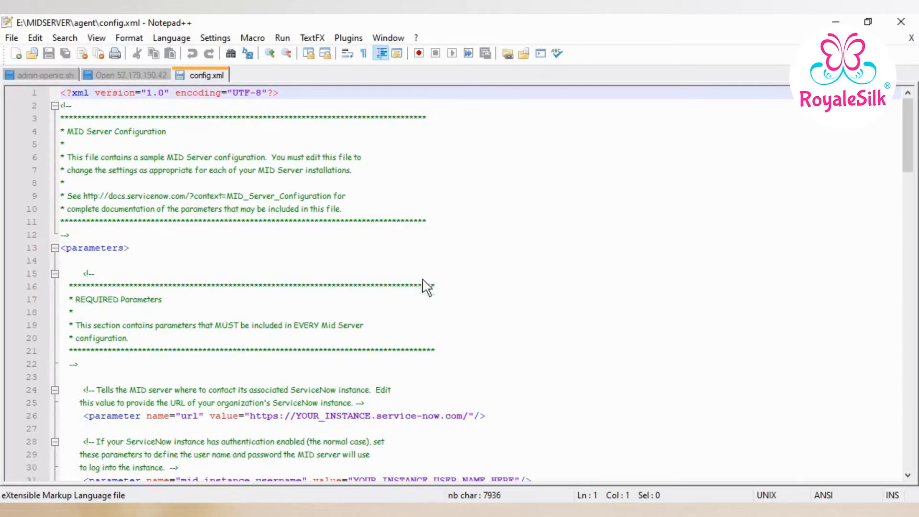
scroll(521, 395, down, 3)
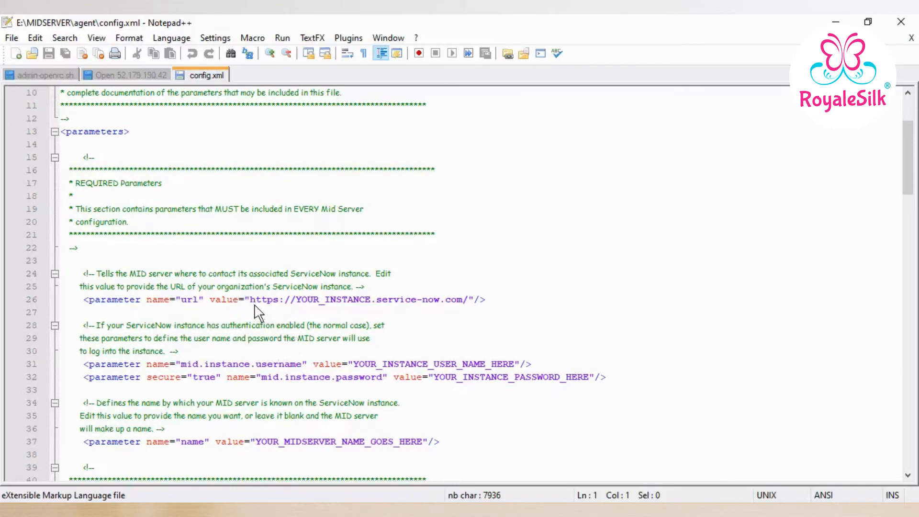
key(alt+Tab)
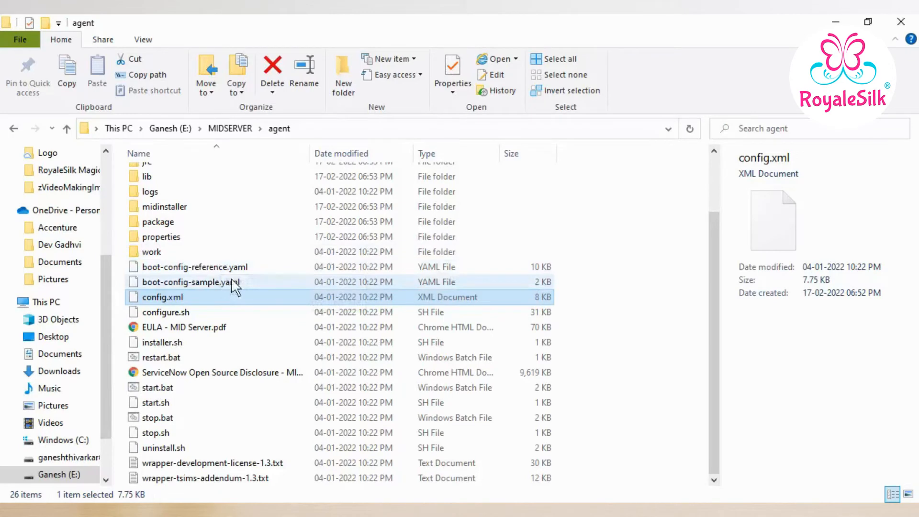
Step: Check the instance URL on the ServiceNow tab, then return to config.xml in Notepad++
key(super+r)
key(Escape)
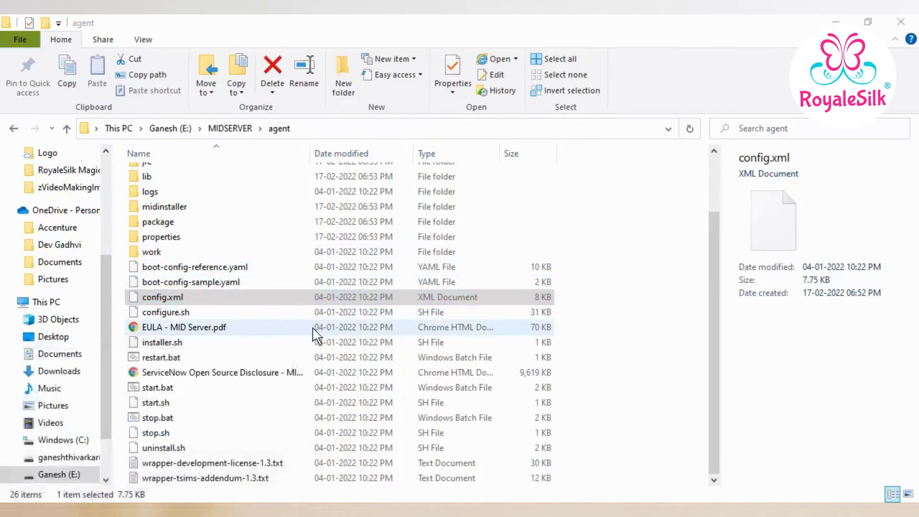
key(alt+Tab)
key(alt+Tab)
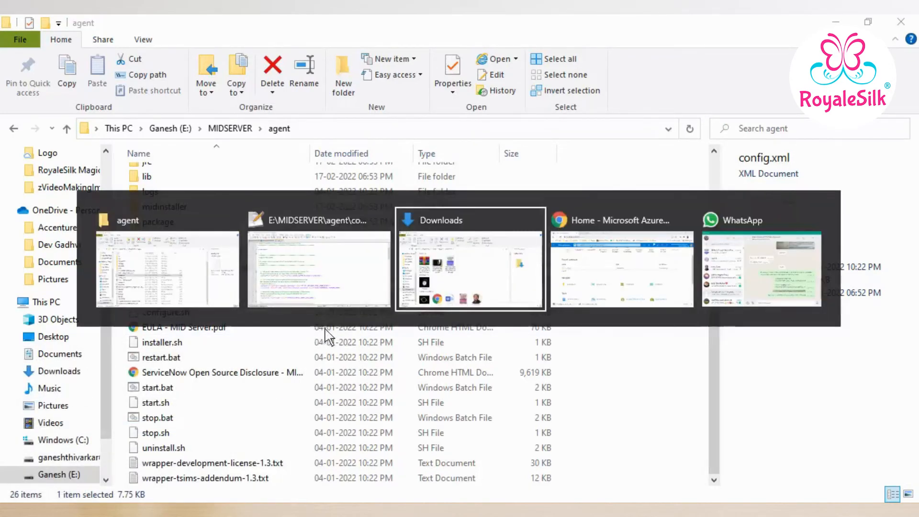
key(alt+Tab)
click(218, 27)
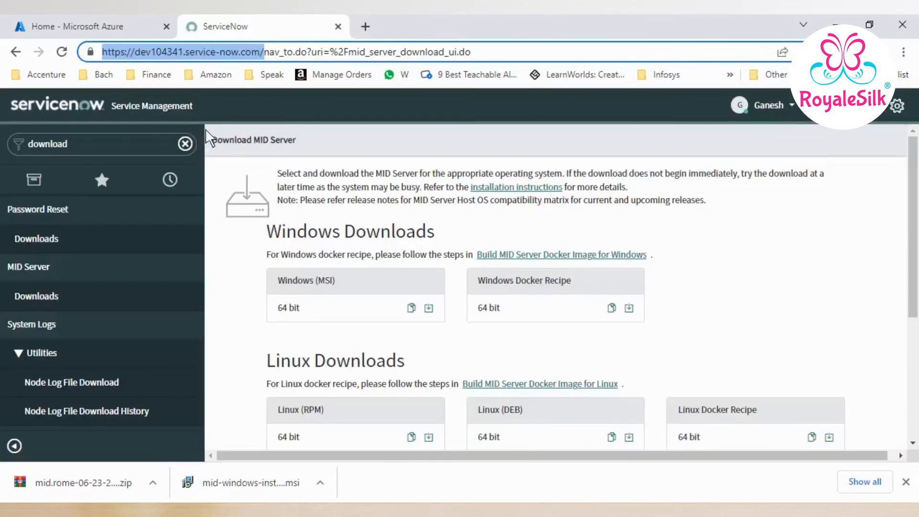
key(alt+Tab)
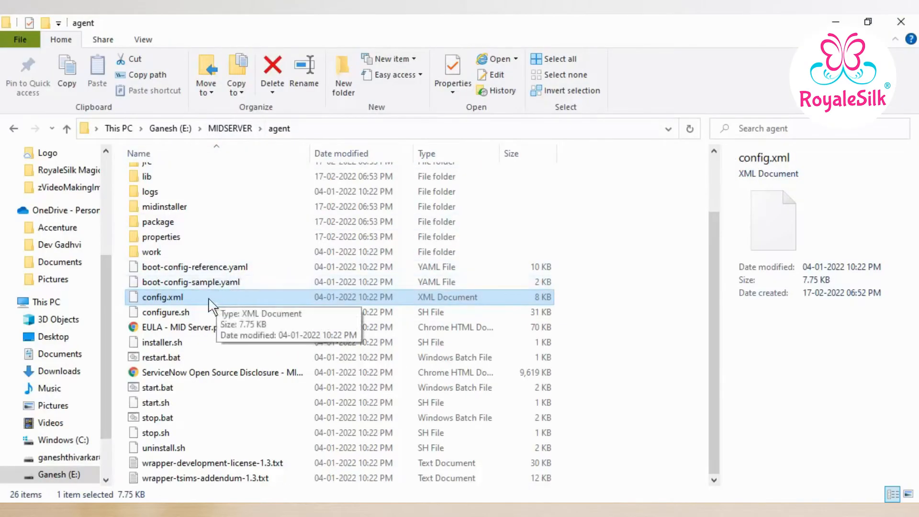
key(alt+Tab)
key(alt+Tab)
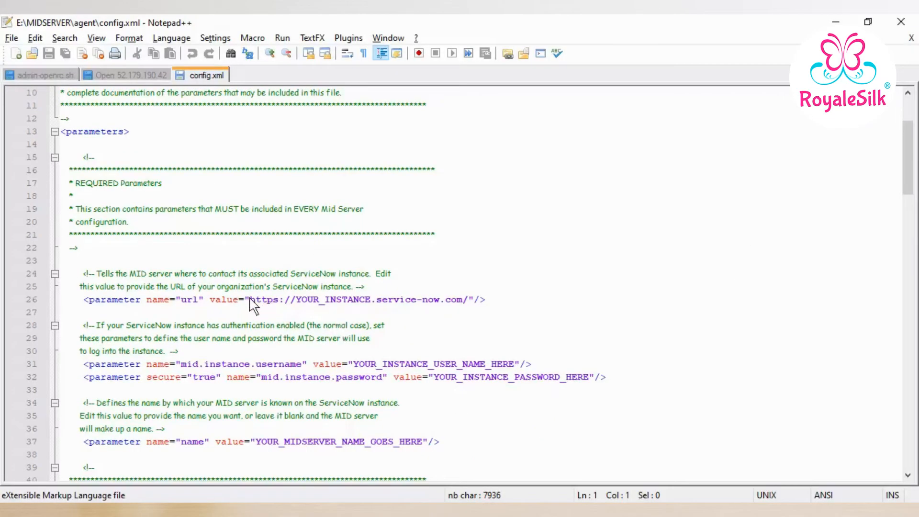
Step: Replace the placeholder url on line 26 with the pasted instance address, remove the extra slash, and save config.xml
drag(250, 302, 463, 309)
text(https://dev104341.service-now.com/)
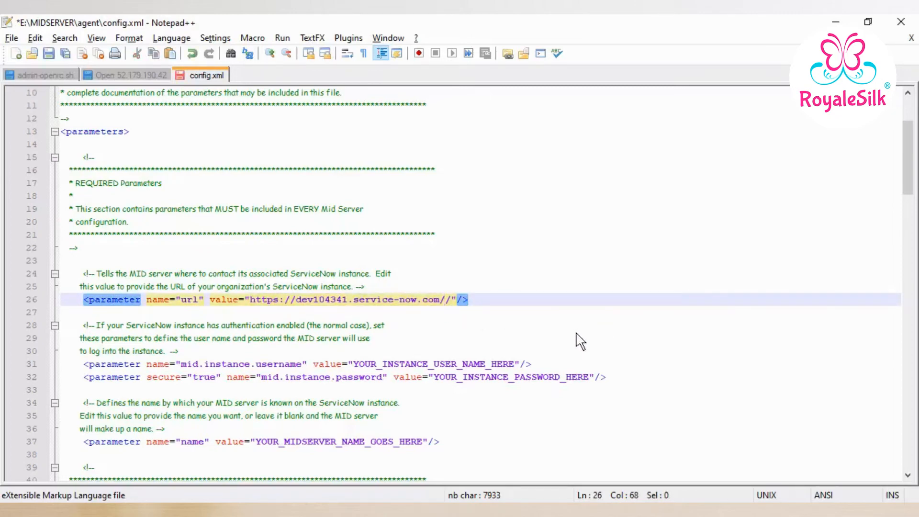
key(Delete)
click(49, 54)
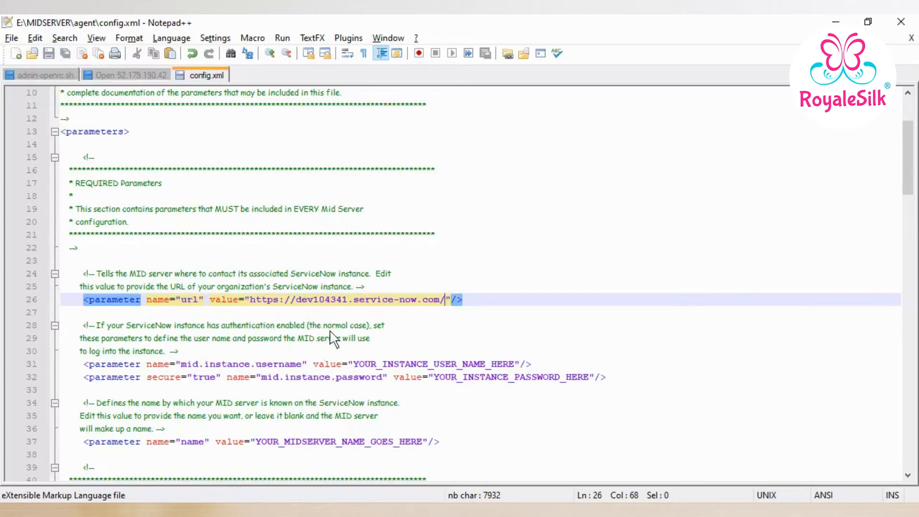
scroll(334, 339, up, 2)
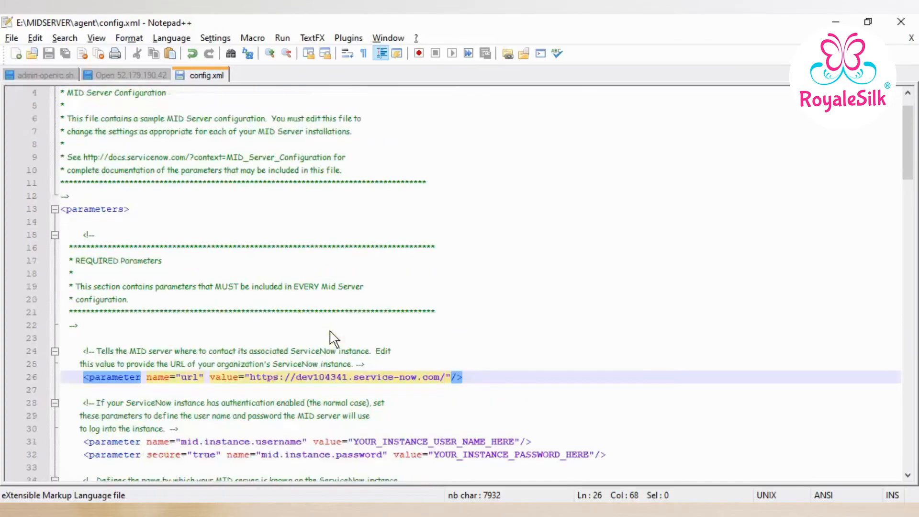
scroll(334, 339, down, 4)
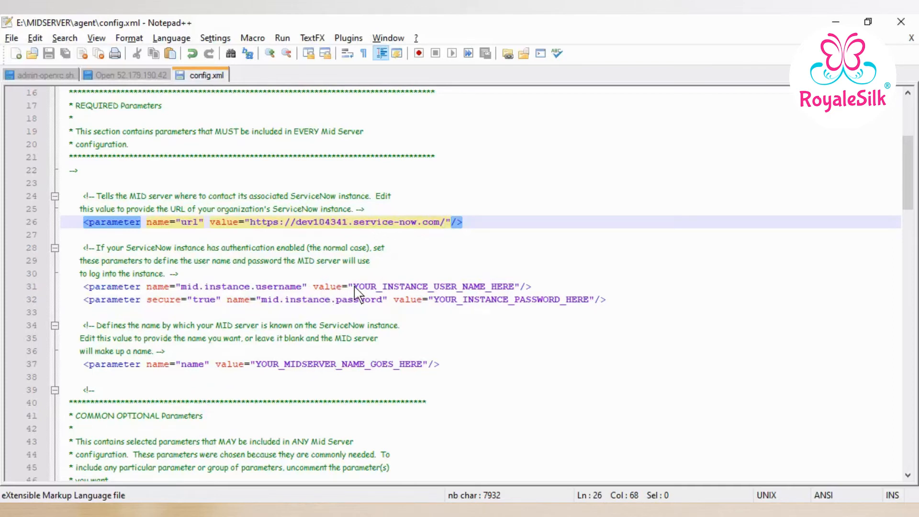
Step: Overwrite the username placeholder on line 31 with trial login name values
drag(354, 286, 516, 287)
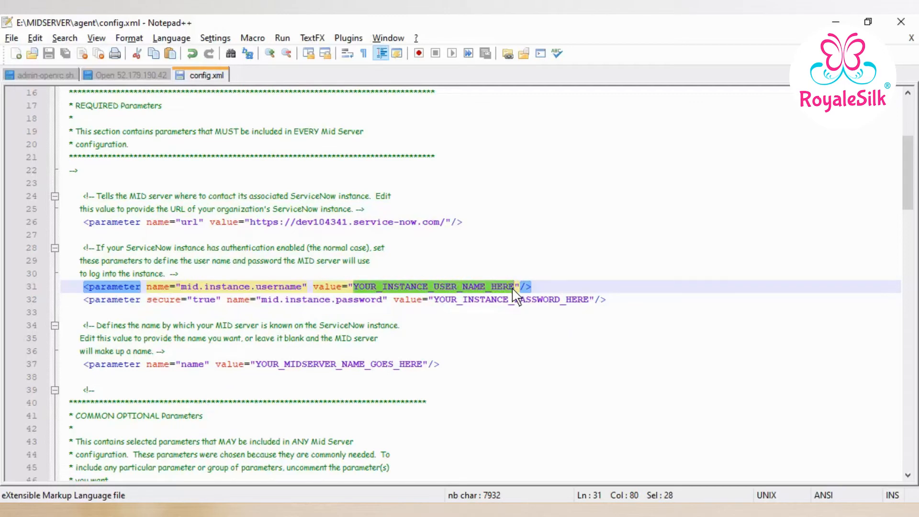
text(GANESH)
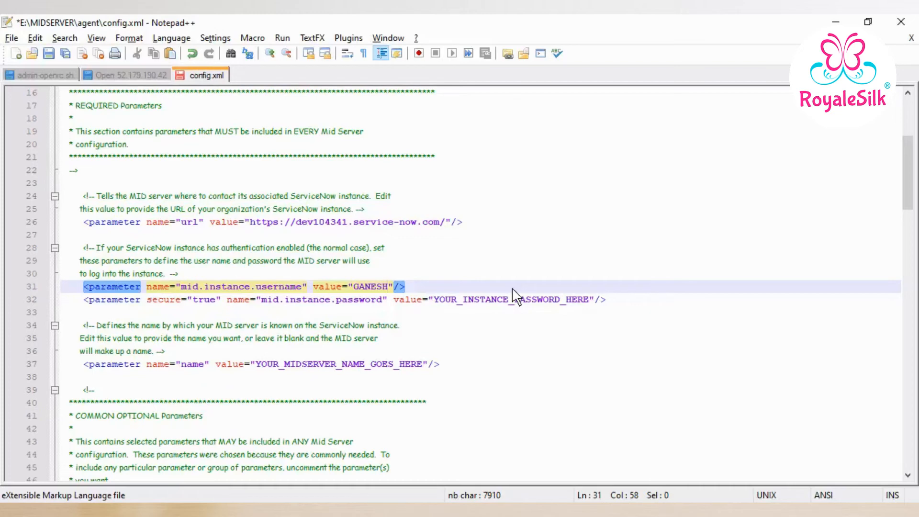
text(AZURE)
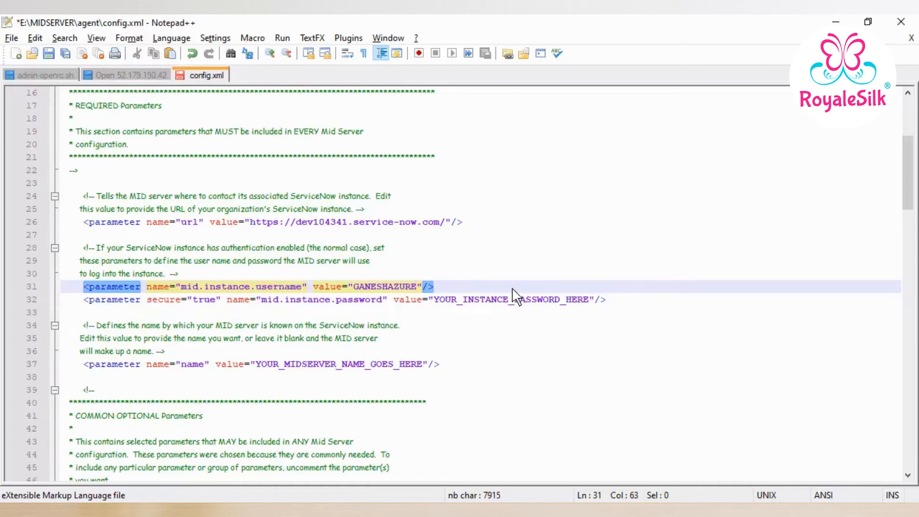
text(MID)
drag(392, 286, 417, 289)
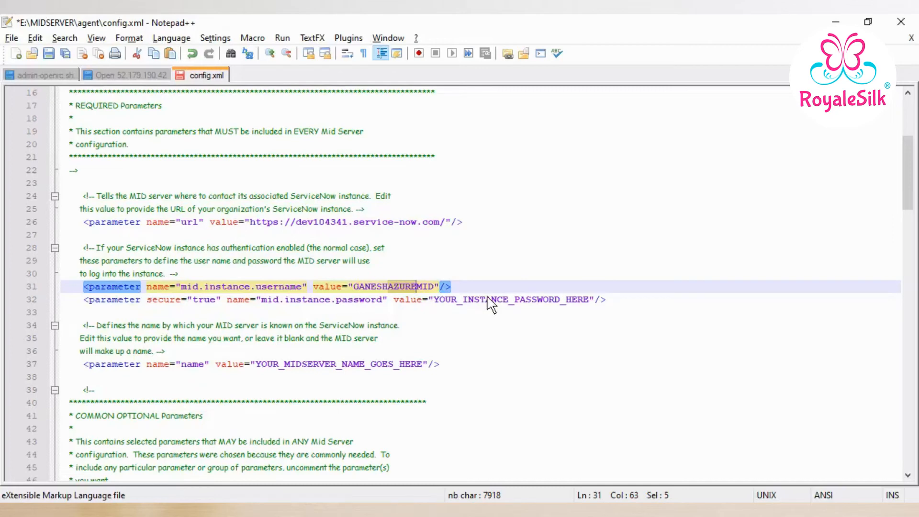
text(LAP)
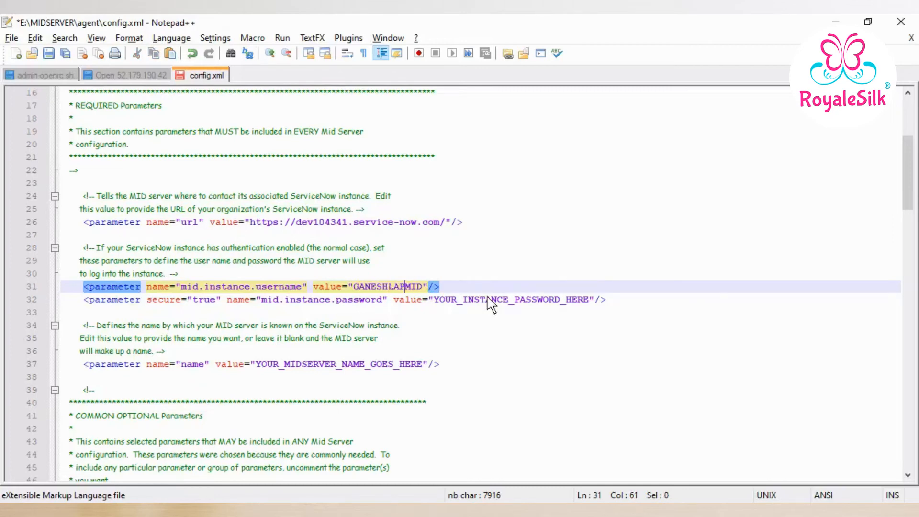
text(TOP)
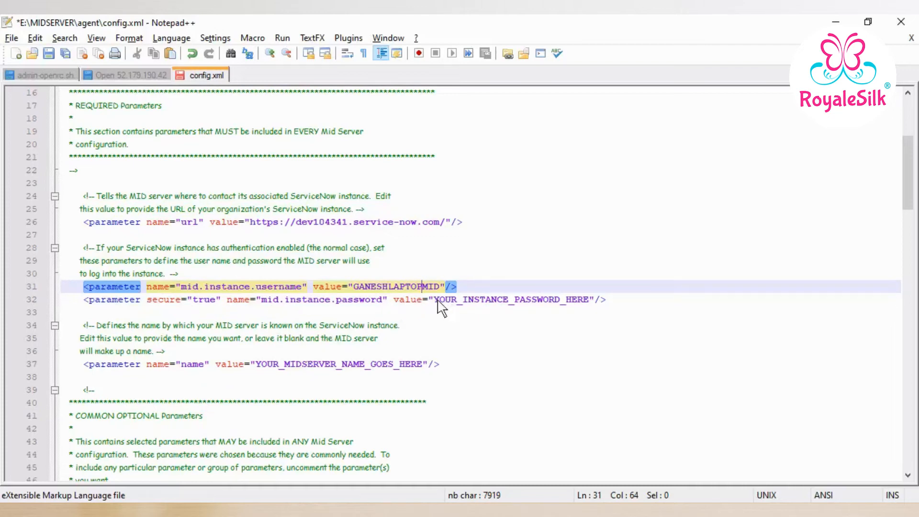
Step: Paste the copied username at the end of line 29's comment and retype line 31's username in lowercase
drag(432, 300, 589, 300)
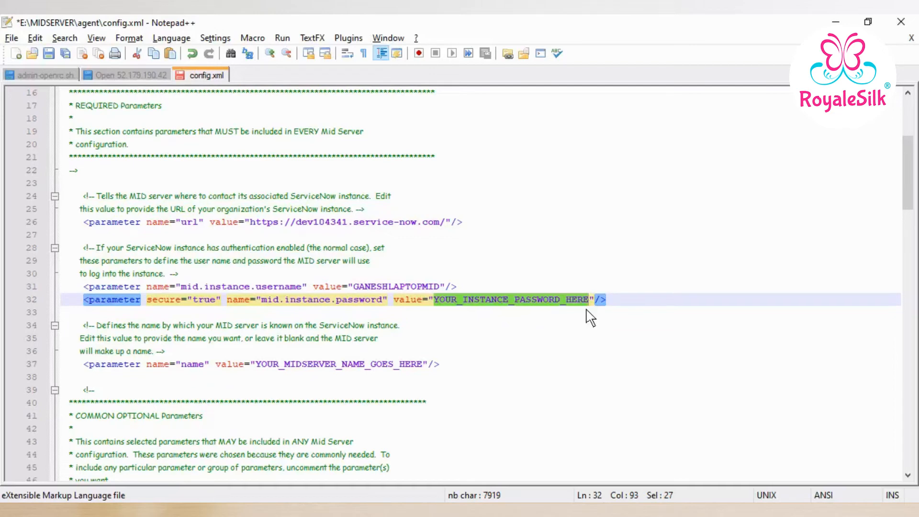
double_click(393, 286)
key(ctrl+c)
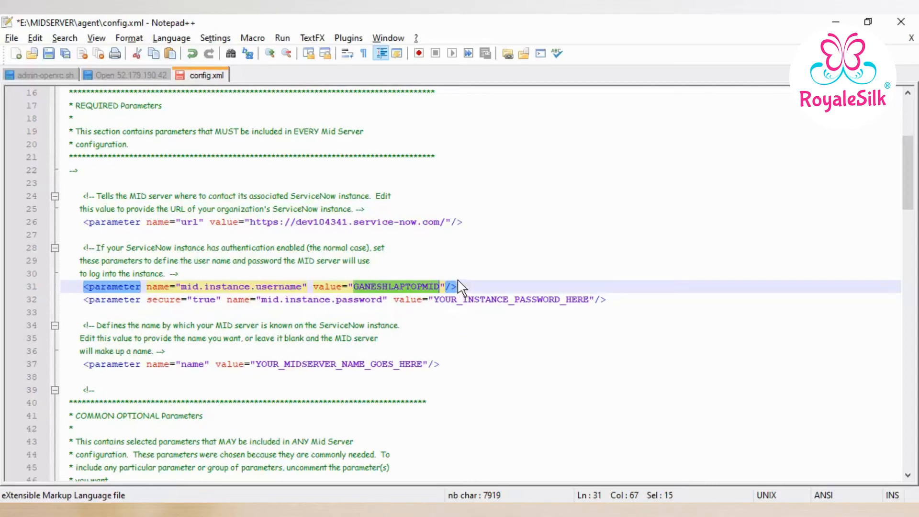
click(403, 265)
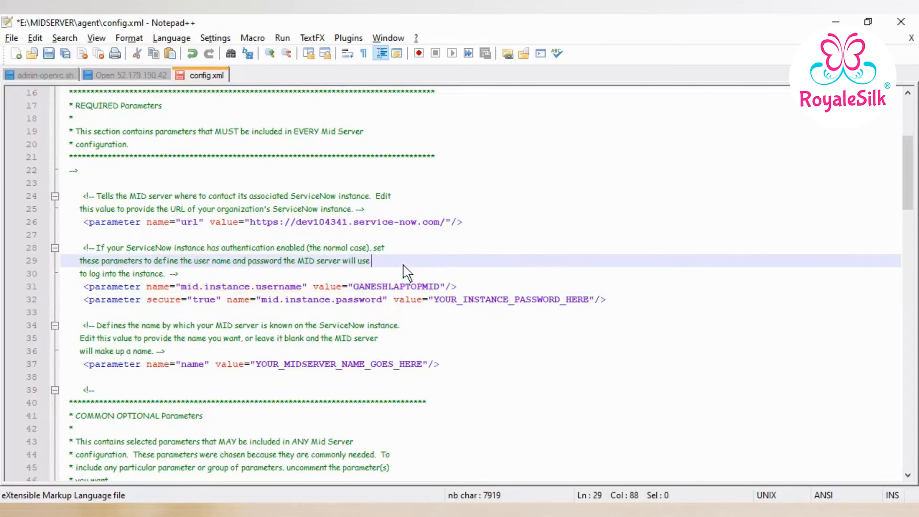
key(ctrl+v)
click(410, 288)
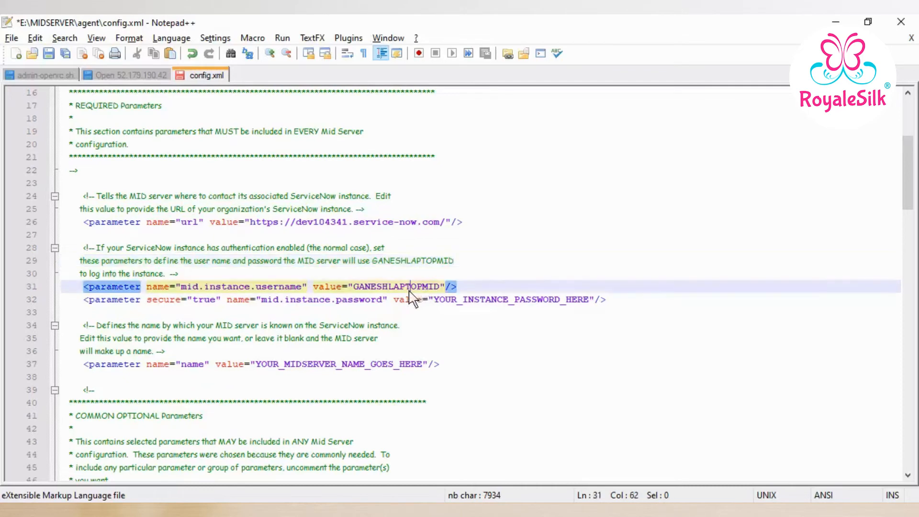
double_click(410, 289)
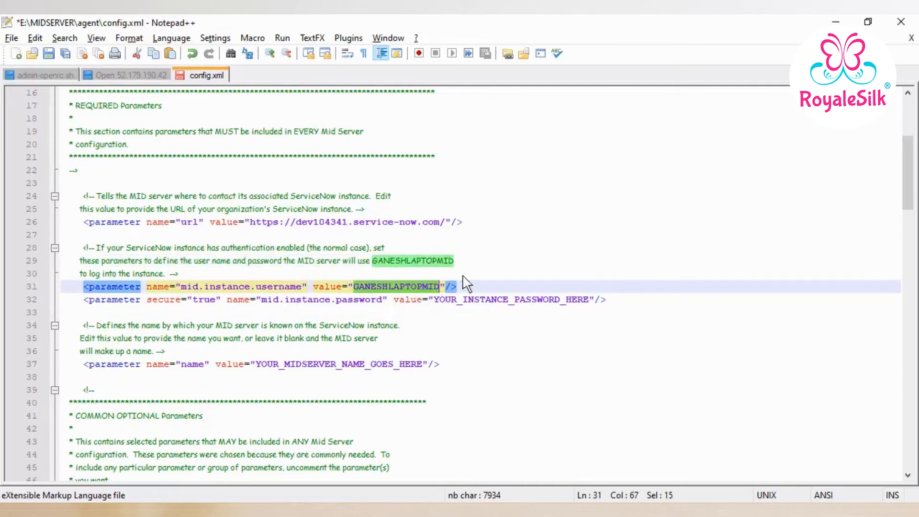
text(ganesh)
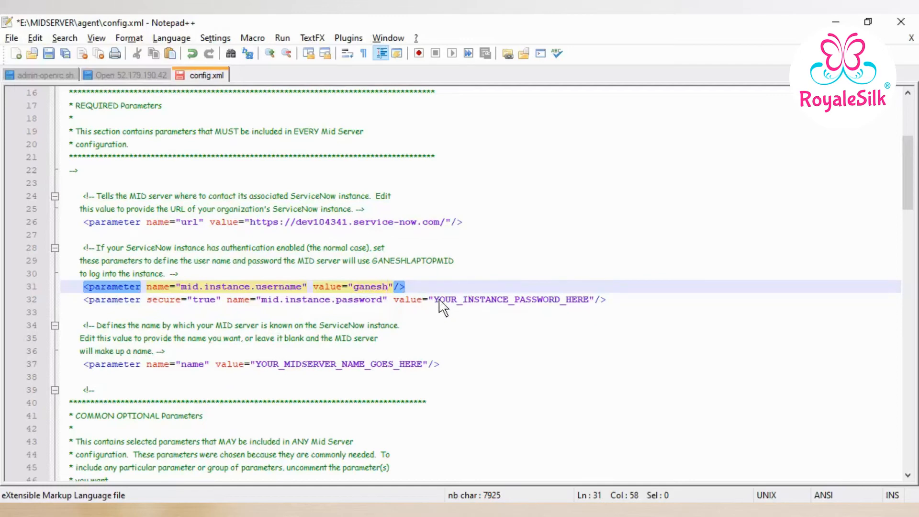
Step: Replace the password placeholder on line 32 with the account password and save config.xml
drag(438, 301, 585, 303)
key(Delete)
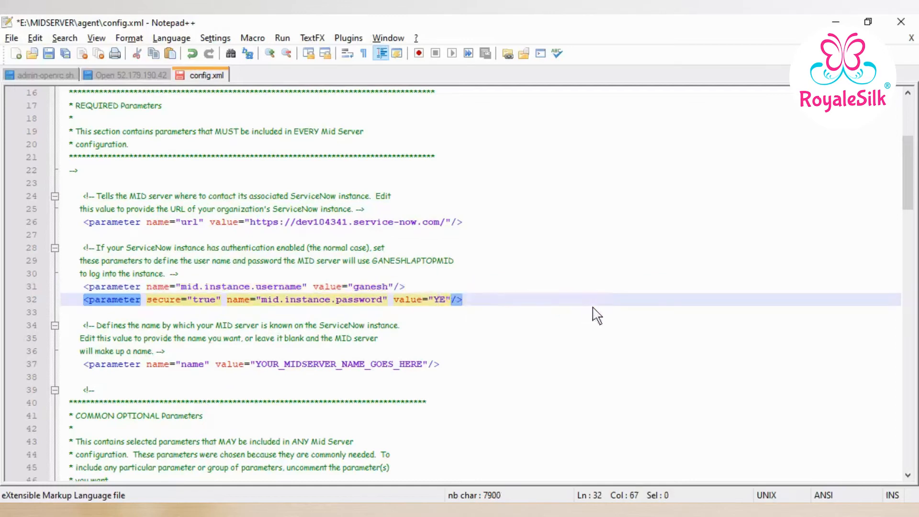
key(Delete)
key(BackSpace)
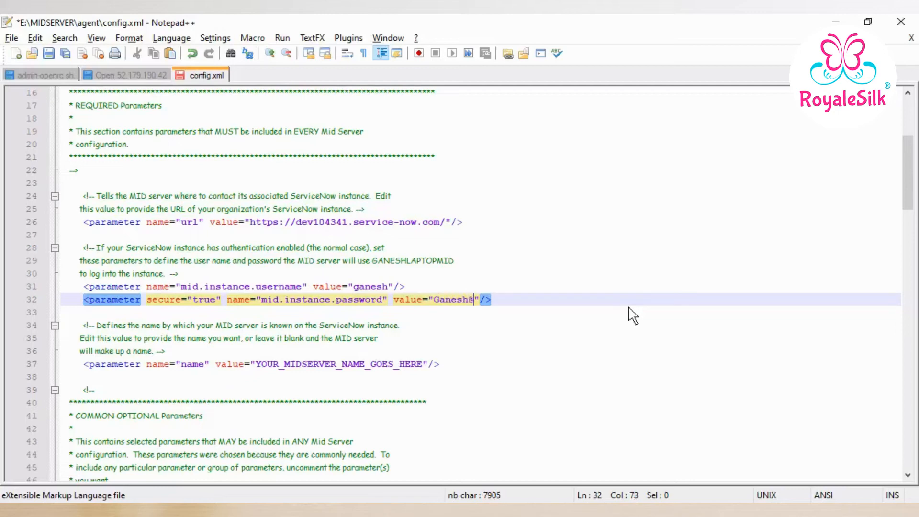
click(48, 54)
scroll(354, 259, up, 2)
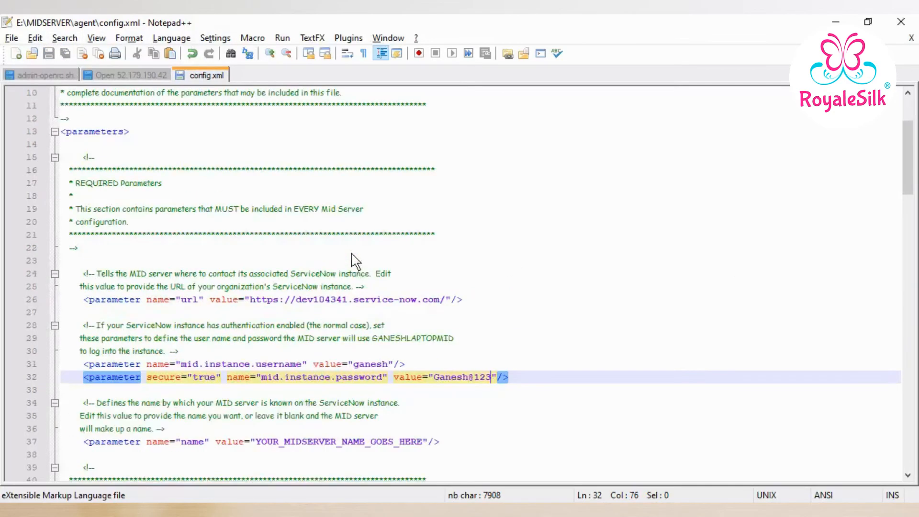
scroll(353, 311, down, 1)
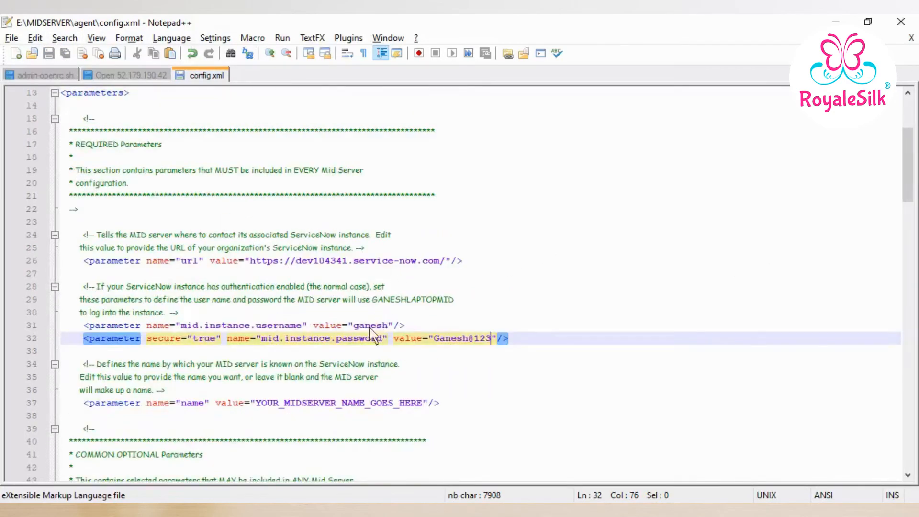
scroll(385, 295, down, 1)
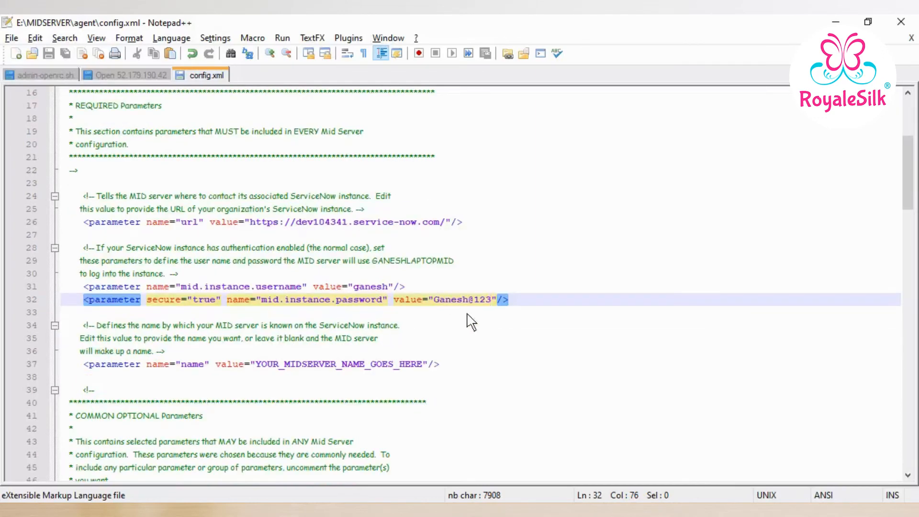
scroll(471, 321, down, 1)
scroll(507, 282, down, 1)
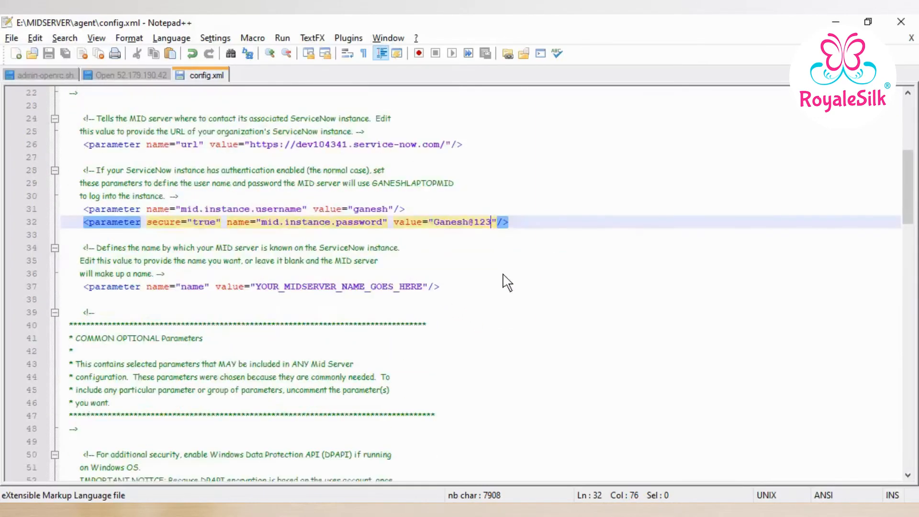
Step: Paste the MID server name from the comment over the line 37 placeholder, save, and close config.xml
double_click(403, 184)
key(ctrl+c)
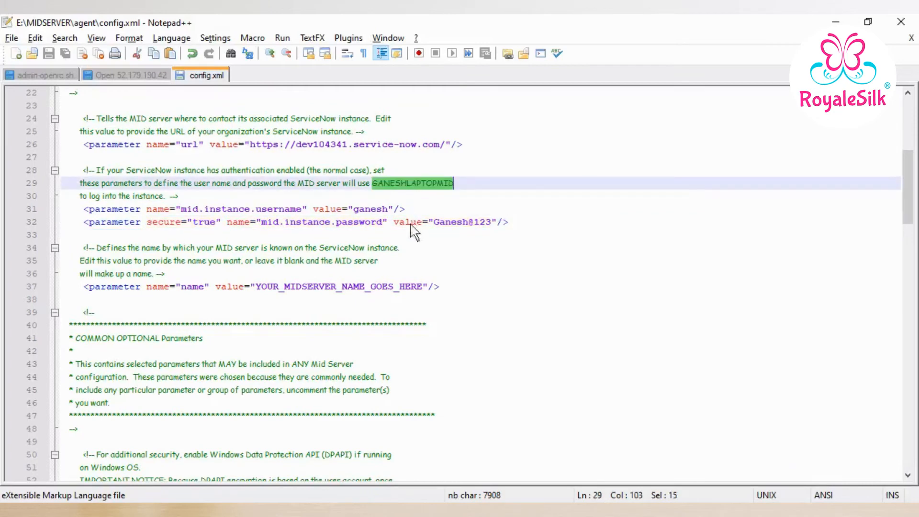
double_click(386, 288)
key(ctrl+v)
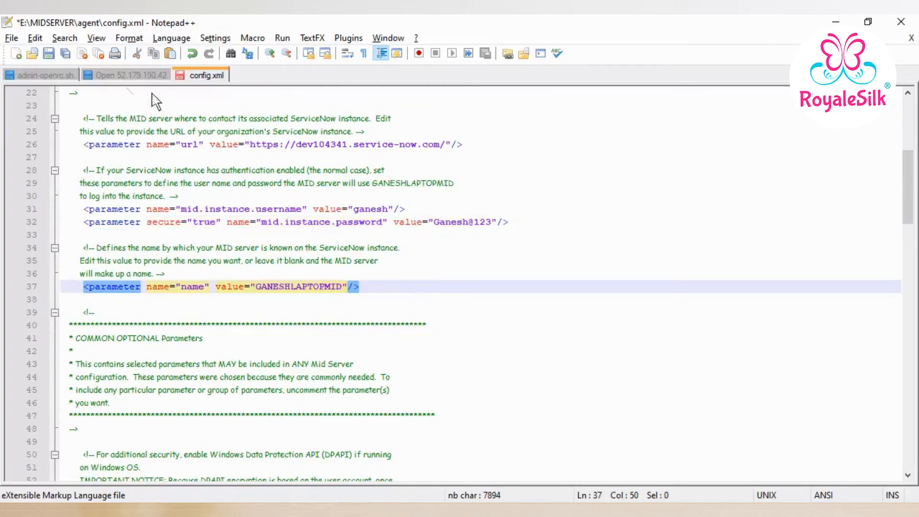
click(48, 54)
scroll(254, 344, down, 20)
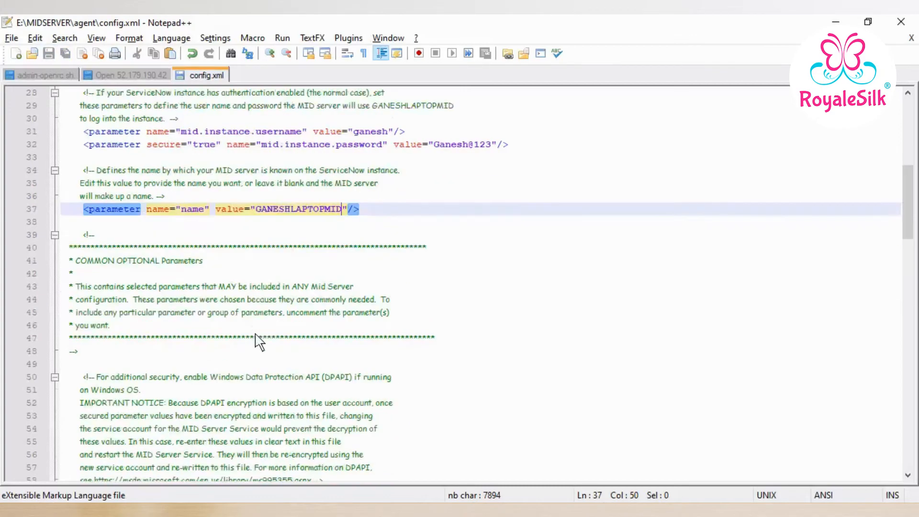
scroll(258, 338, down, 9)
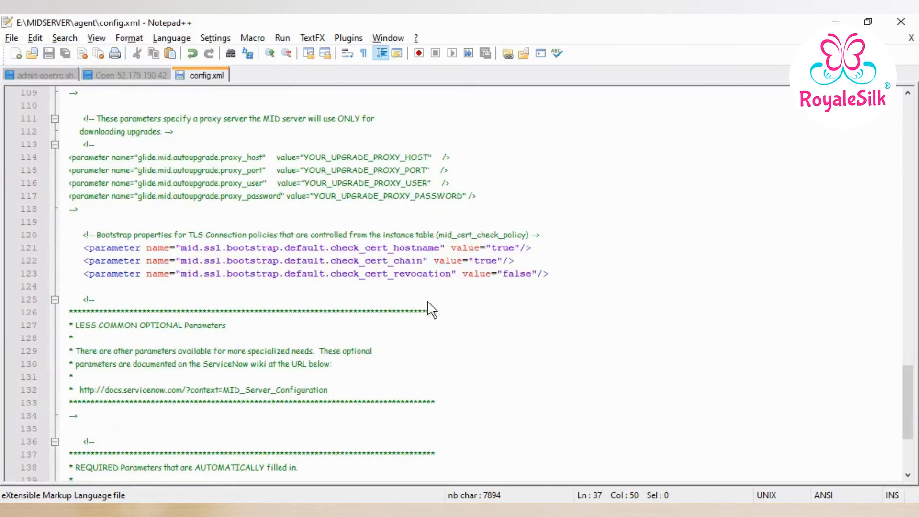
scroll(472, 312, down, 4)
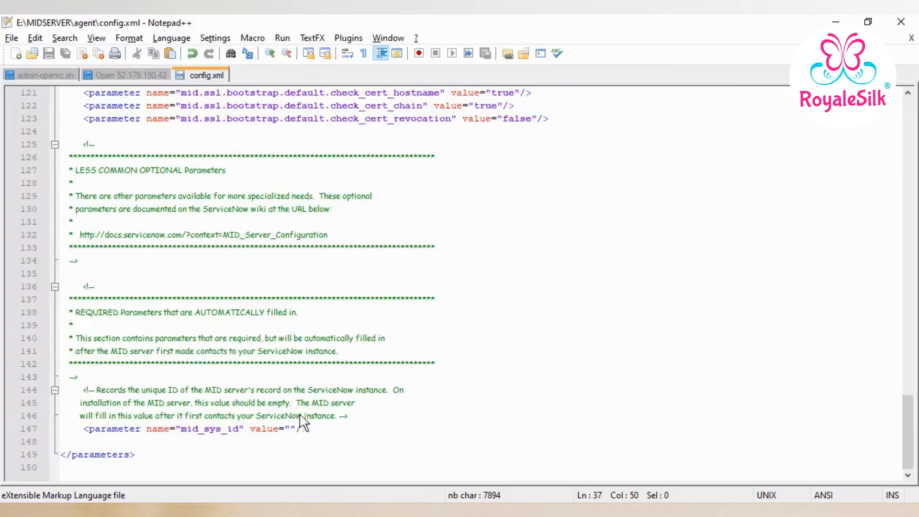
right_click(210, 78)
click(249, 87)
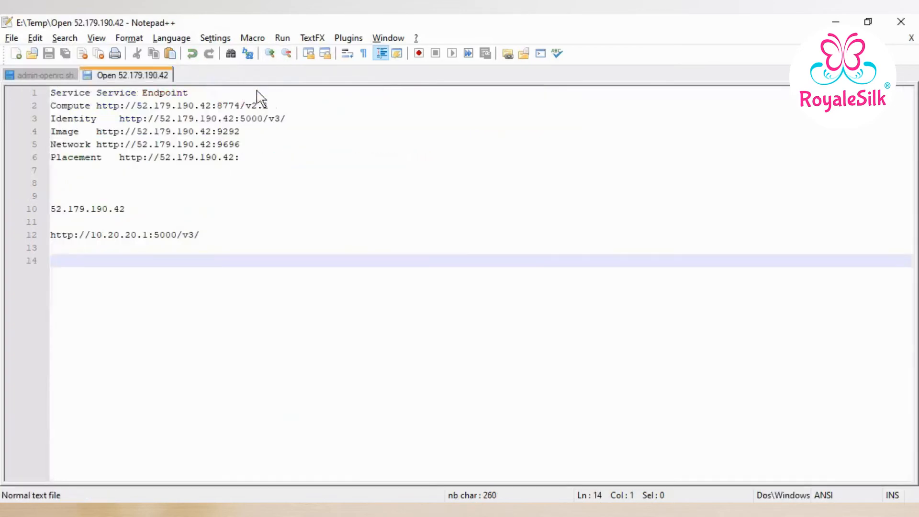
Step: Minimize Notepad++ and run start.bat from the agent folder as administrator
click(836, 22)
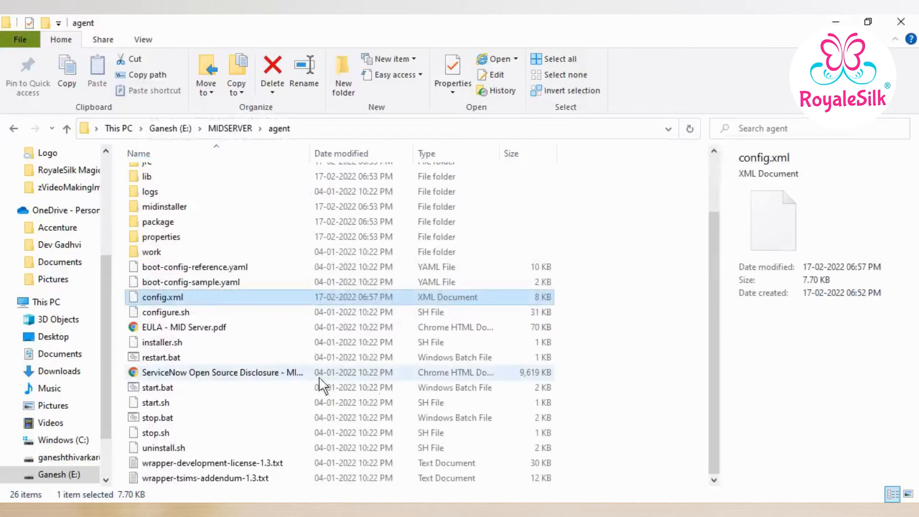
click(164, 404)
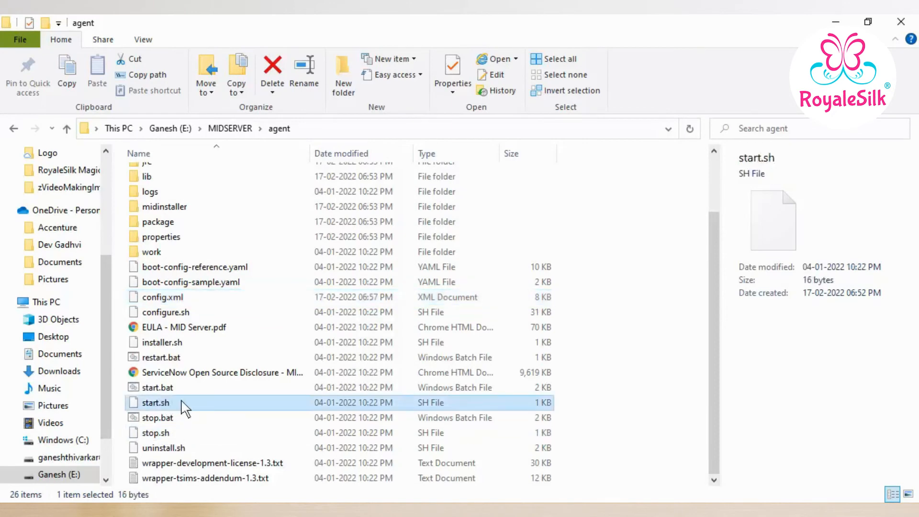
right_click(173, 405)
right_click(152, 388)
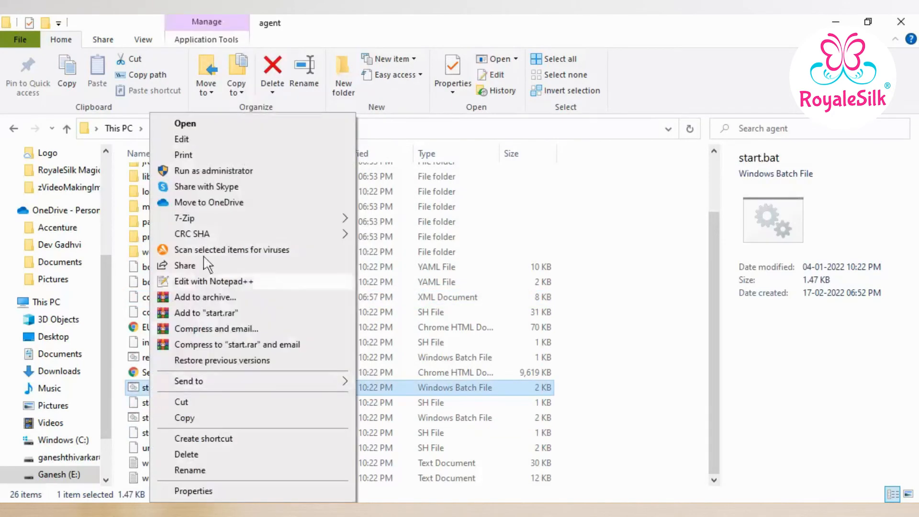
click(223, 172)
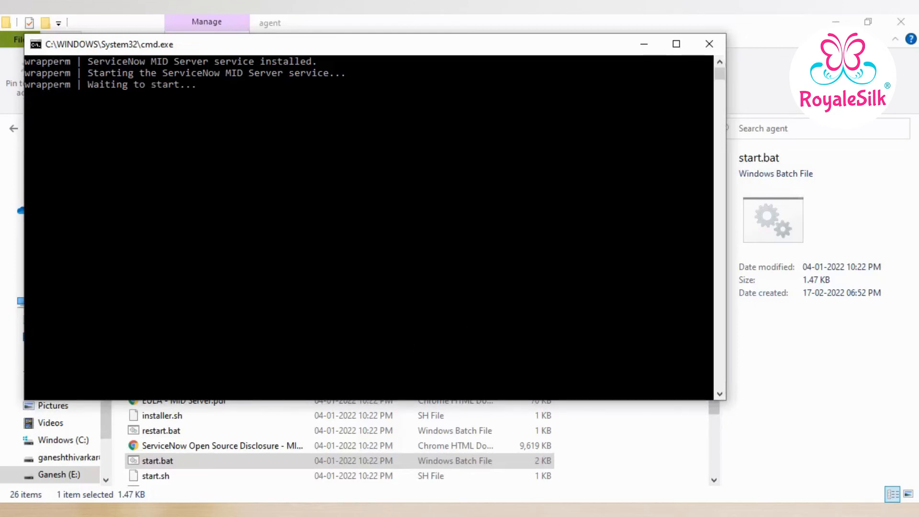
Step: Filter the navigator for 'mid ser', open MID Server > Servers, and reload the empty list
click(362, 511)
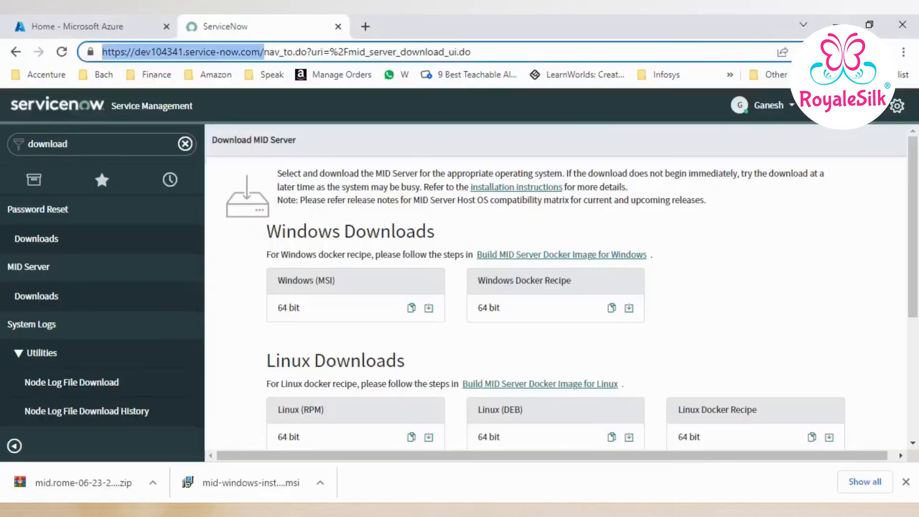
click(77, 146)
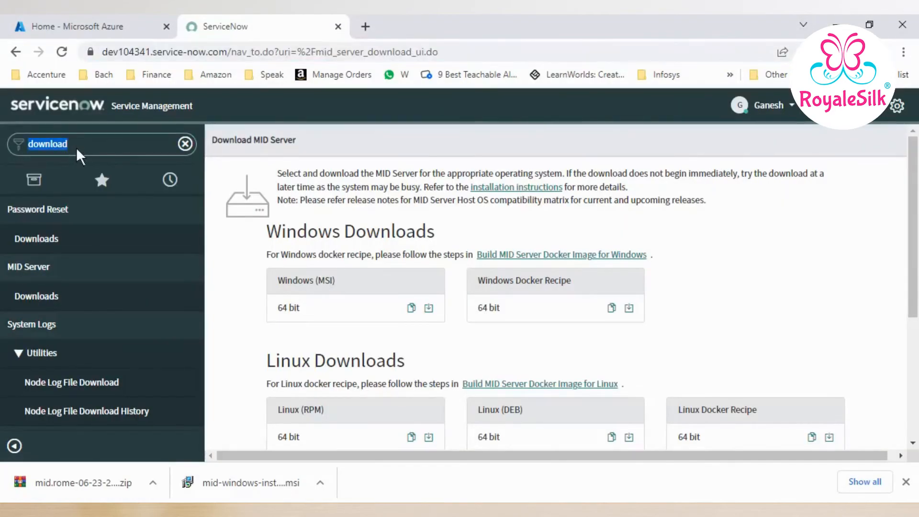
text(mid ser)
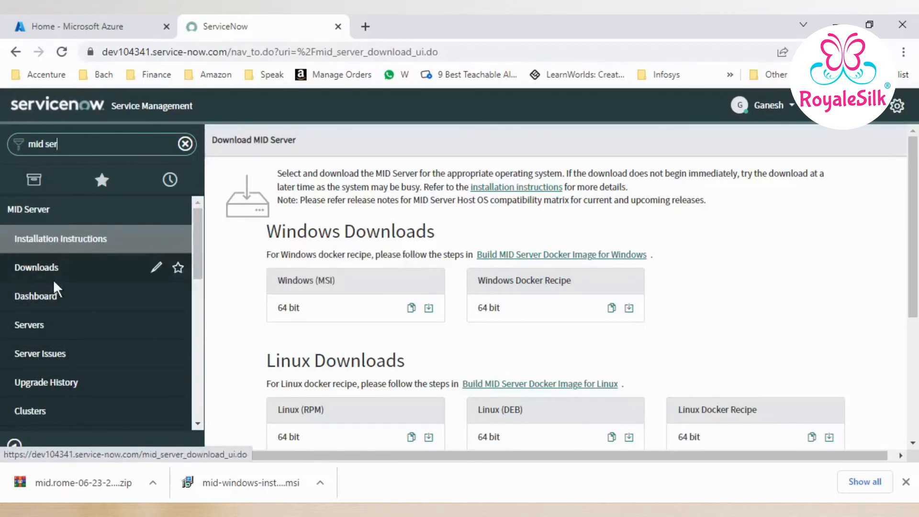
click(41, 329)
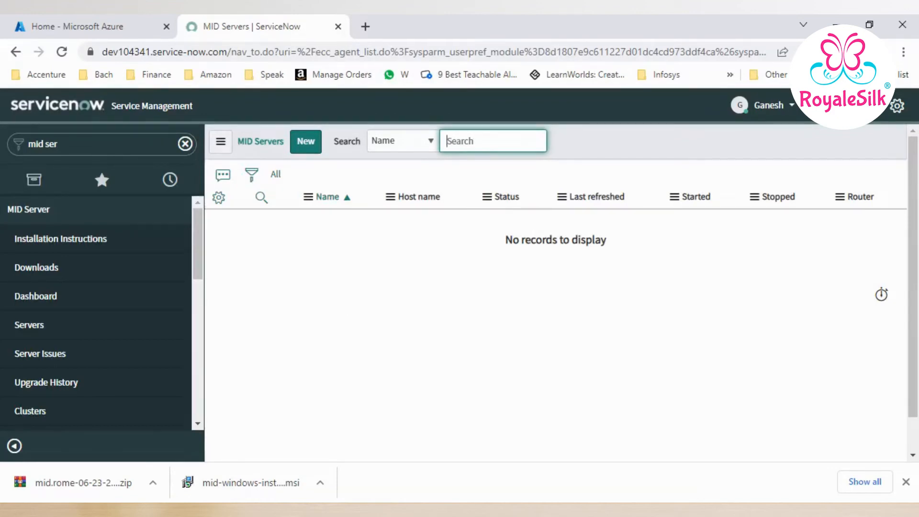
click(906, 481)
right_click(264, 235)
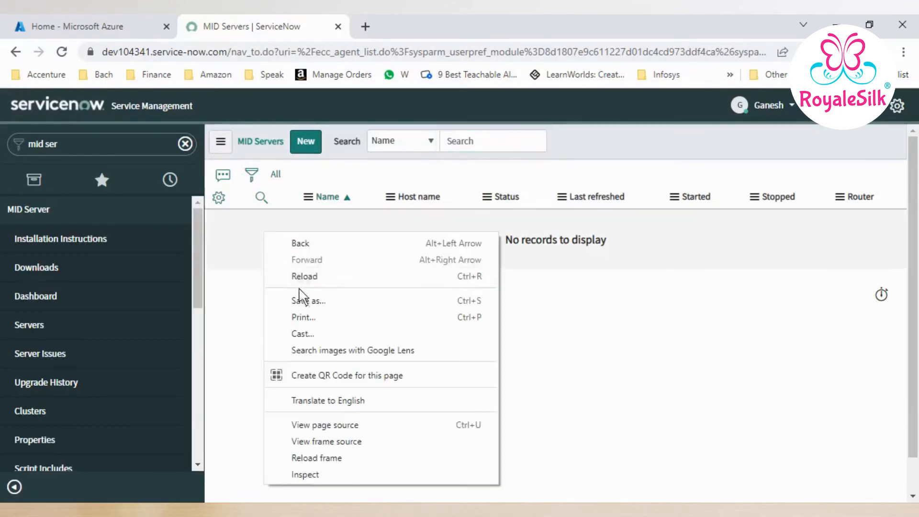
click(306, 274)
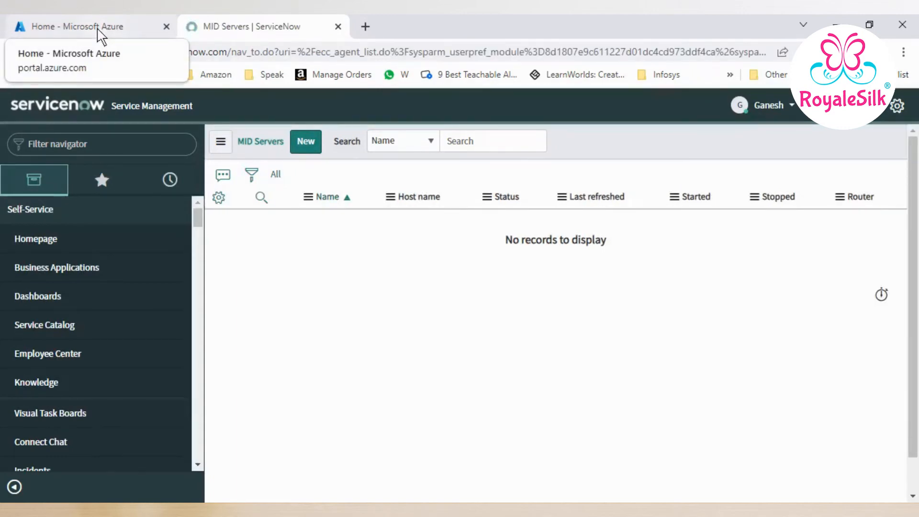
Step: Reposition the Command Prompt window and open a blank 'new 2' document in Notepad++
click(593, 508)
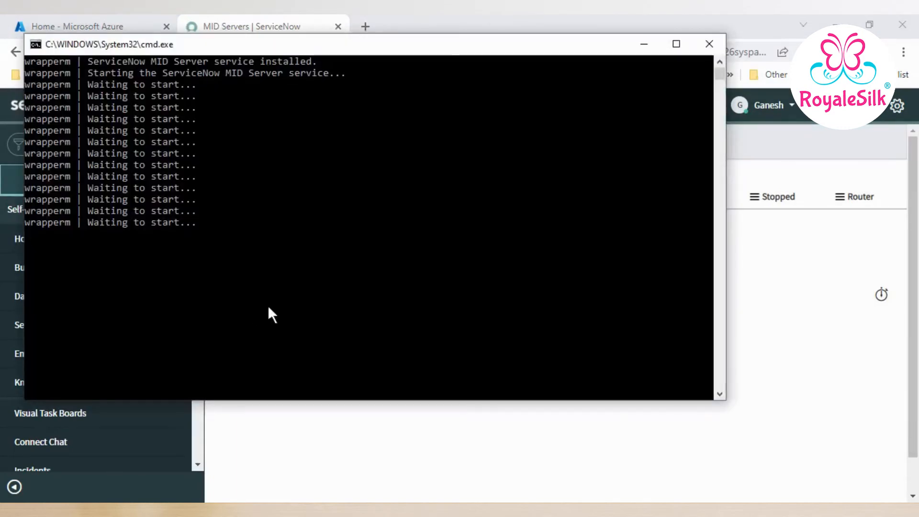
drag(169, 50, 225, 105)
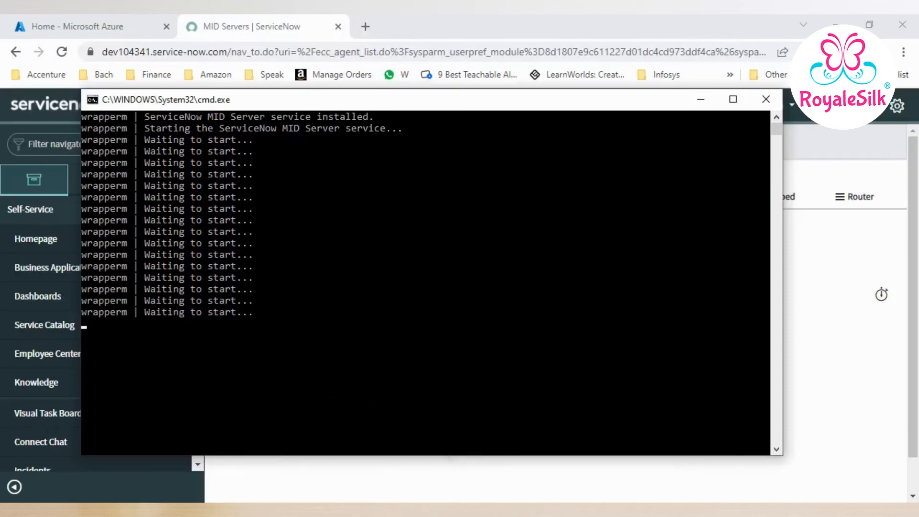
click(639, 510)
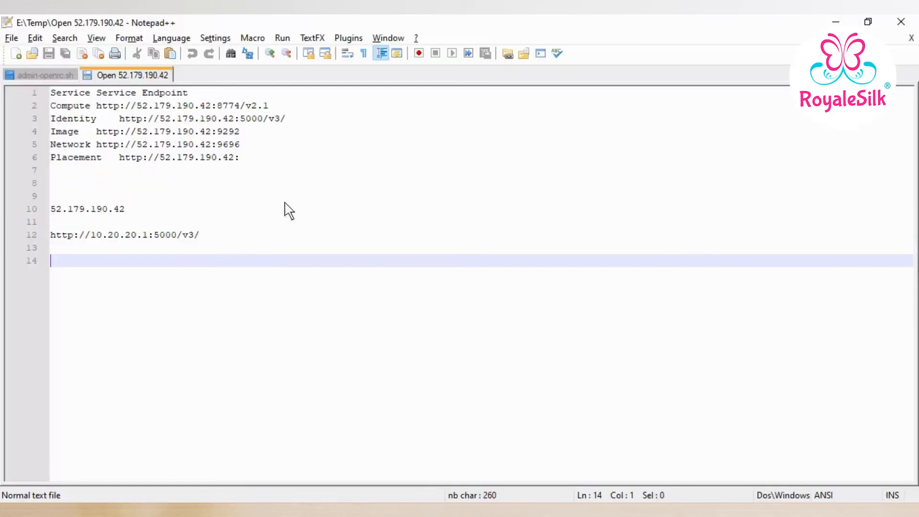
double_click(218, 85)
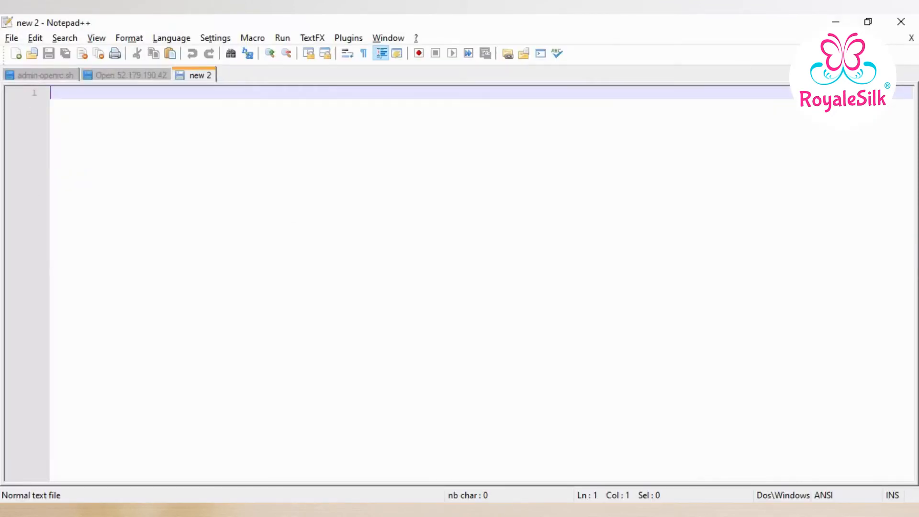
click(835, 21)
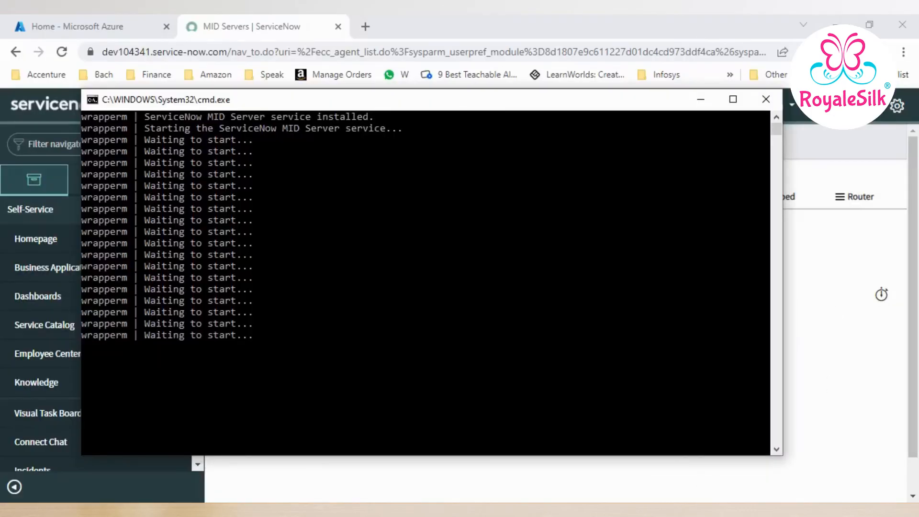
Step: Open the agent folder's config.xml in Notepad++ and review its instance url, credentials and server name
click(468, 480)
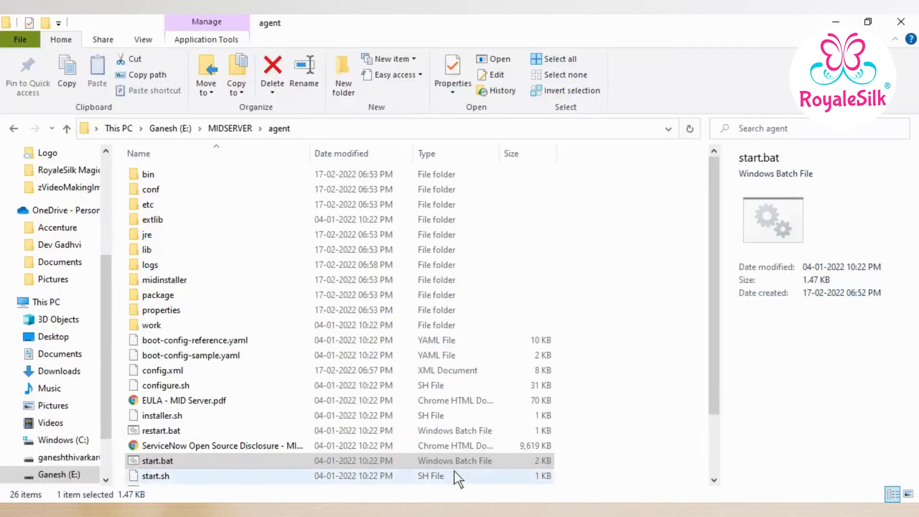
scroll(270, 385, down, 2)
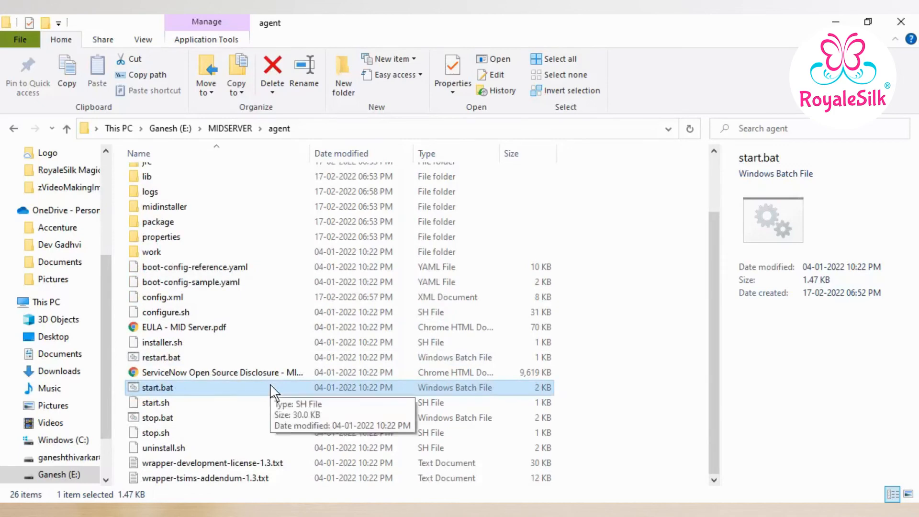
right_click(181, 299)
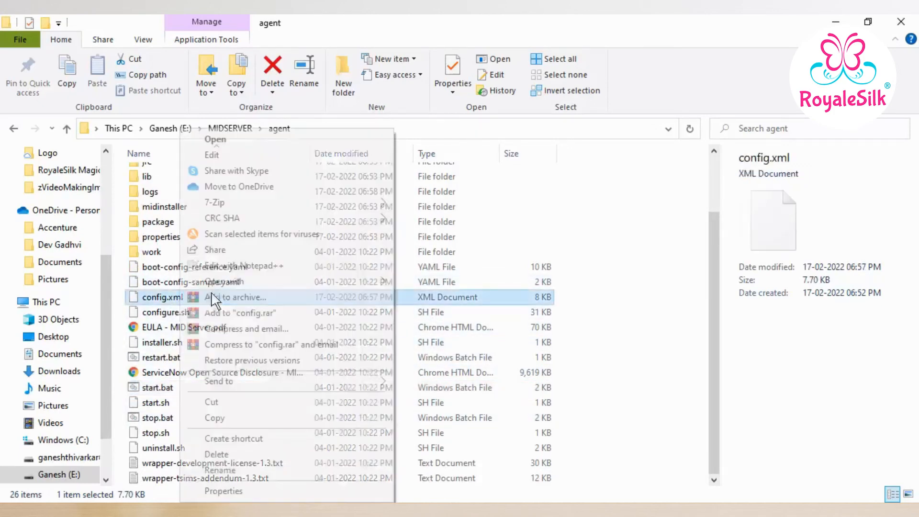
click(248, 266)
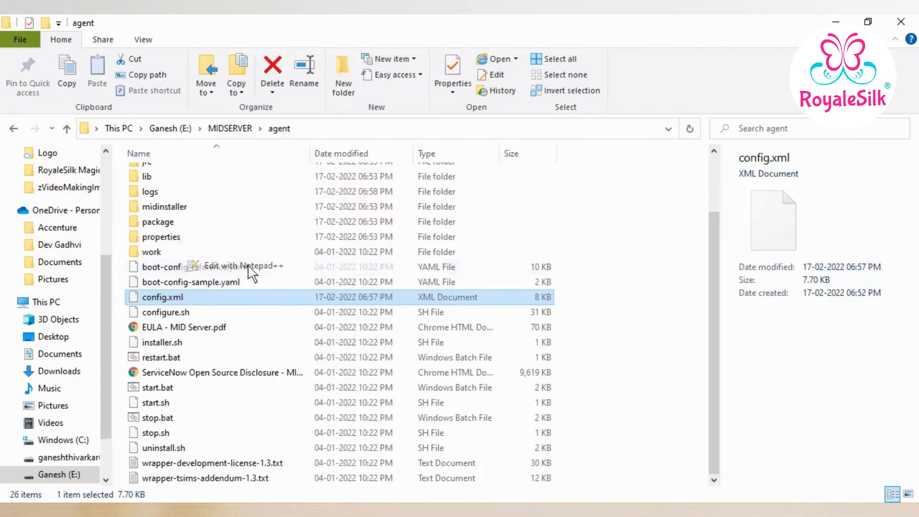
scroll(413, 297, down, 20)
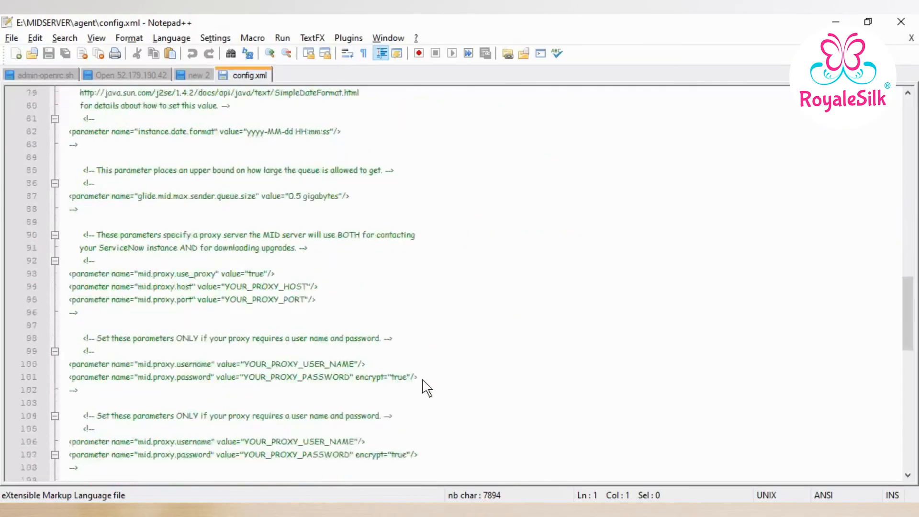
scroll(419, 390, down, 3)
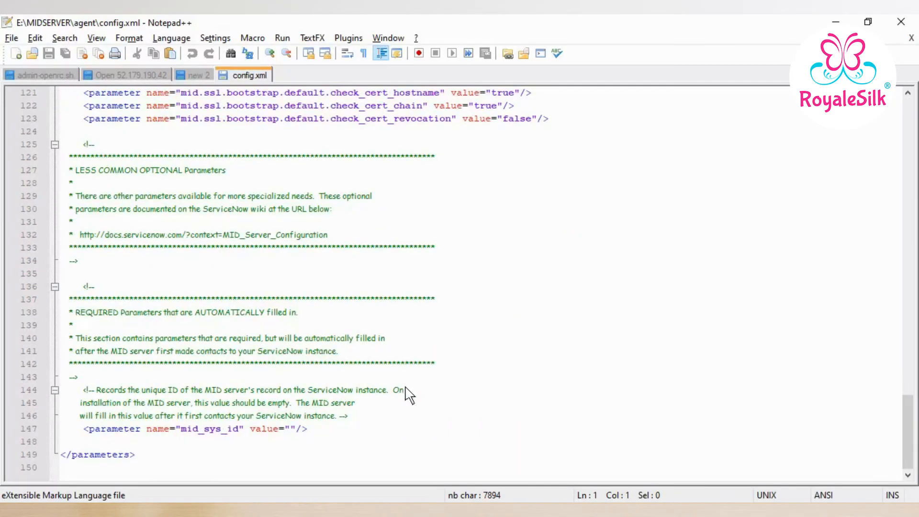
scroll(407, 395, up, 5)
scroll(409, 395, up, 15)
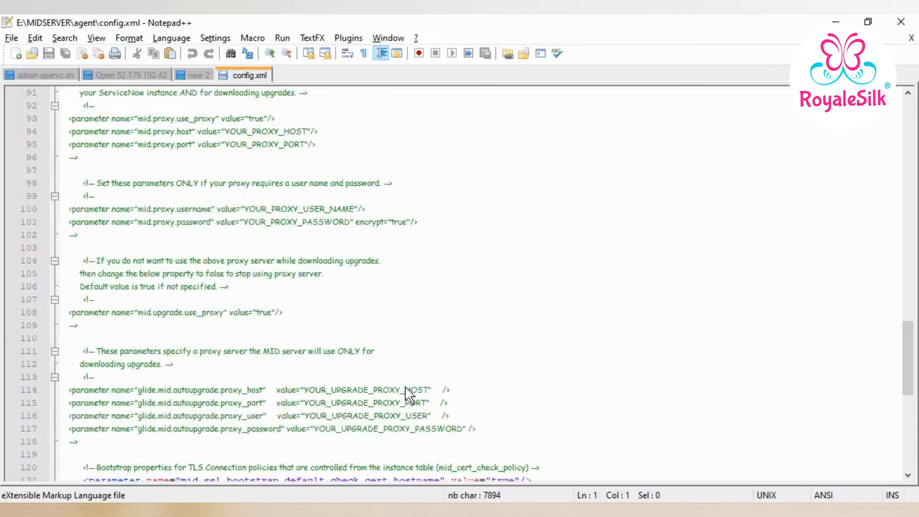
scroll(410, 395, up, 20)
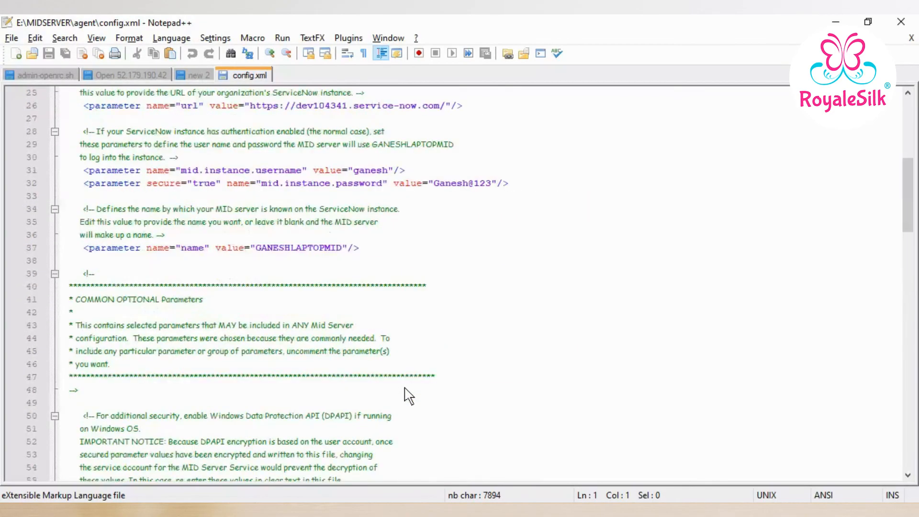
scroll(408, 395, down, 3)
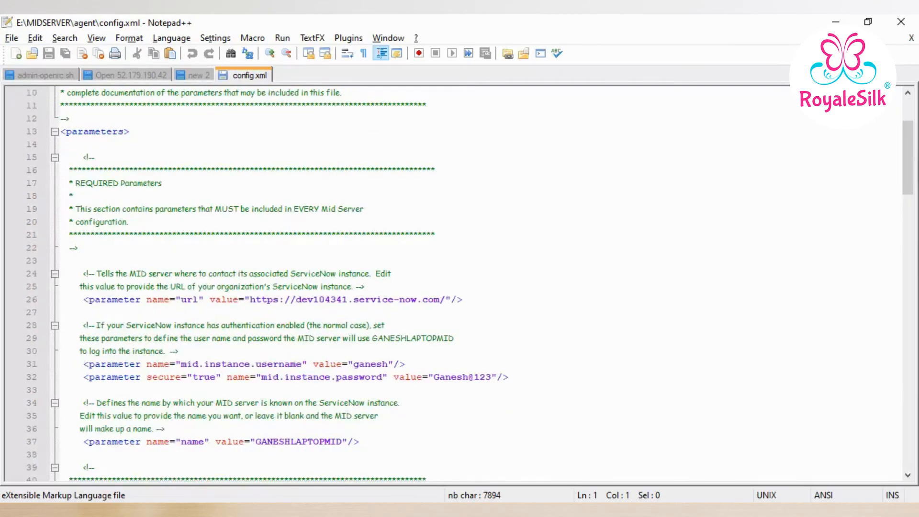
key(alt+Tab)
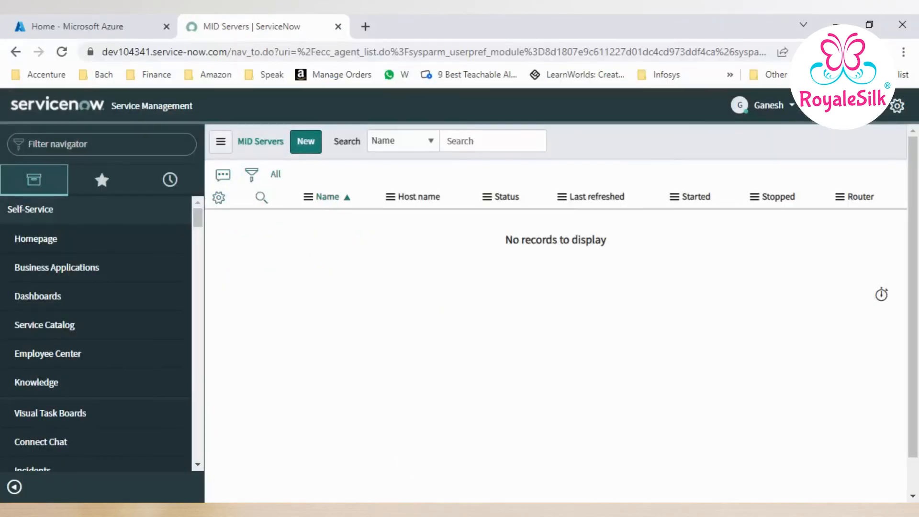
Step: Reload the still-empty MID Servers page, then return to config.xml in Notepad++
right_click(356, 317)
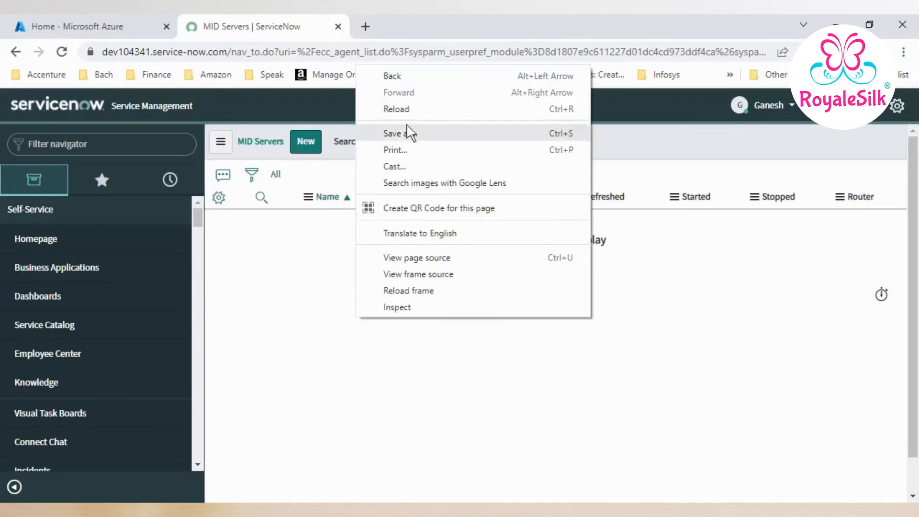
click(412, 111)
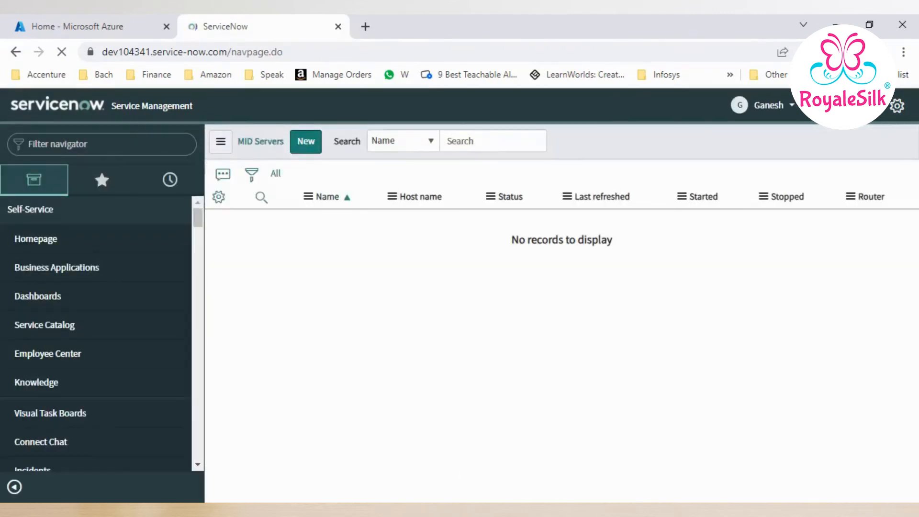
click(365, 509)
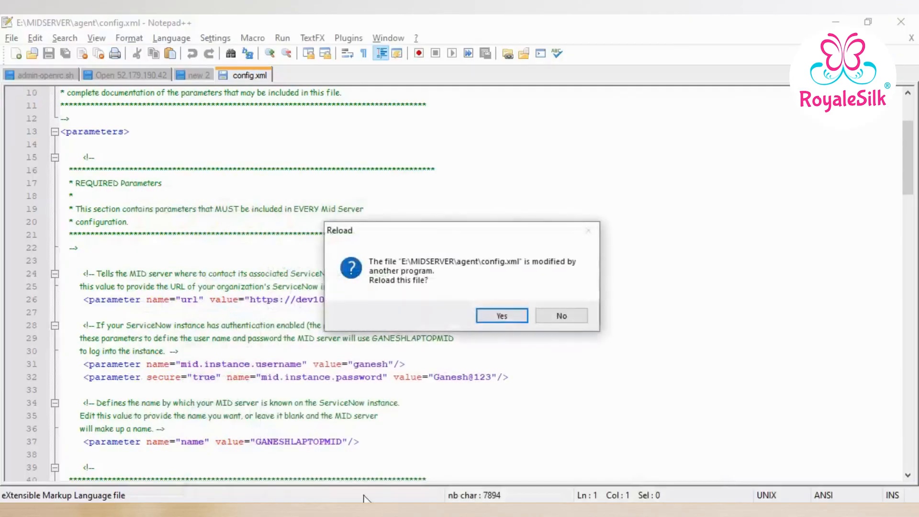
Step: Accept reloading config.xml and scroll through it to find the new keypairs.mid_id entry
click(501, 316)
scroll(546, 383, down, 12)
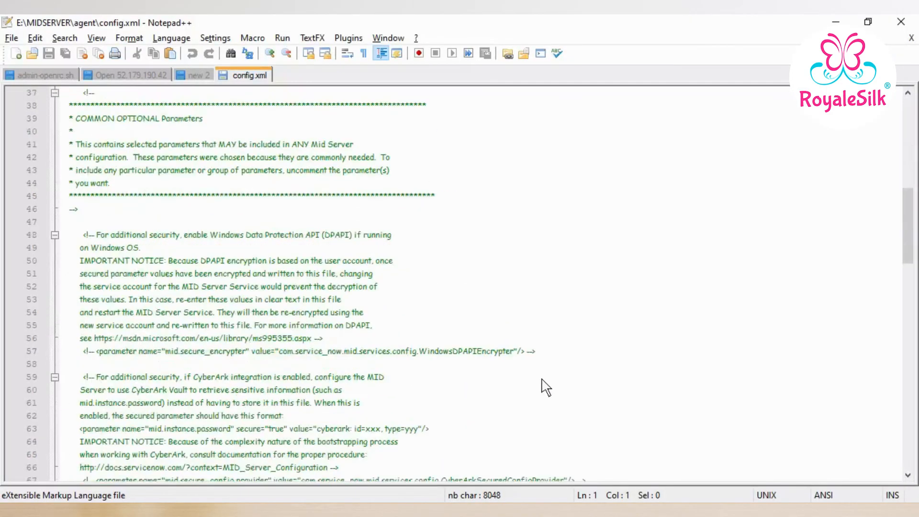
scroll(538, 388, down, 20)
scroll(531, 391, up, 5)
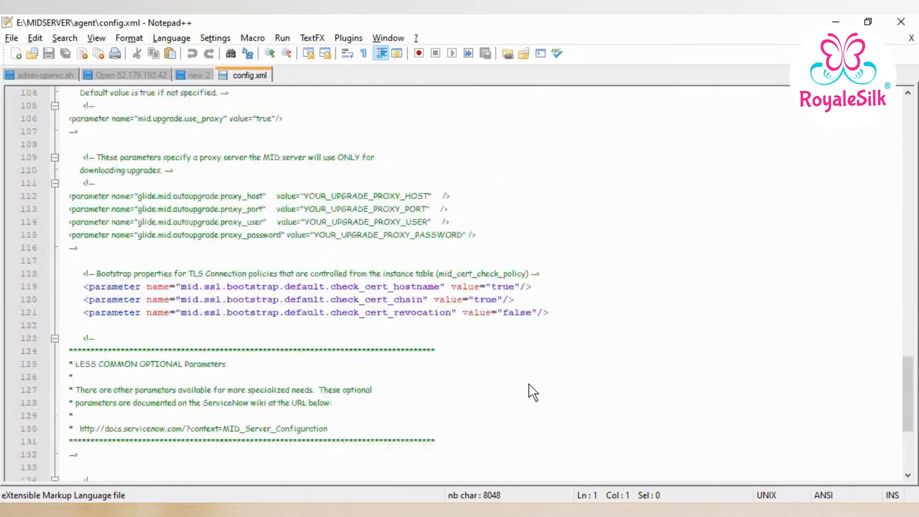
scroll(532, 393, up, 12)
scroll(531, 393, down, 17)
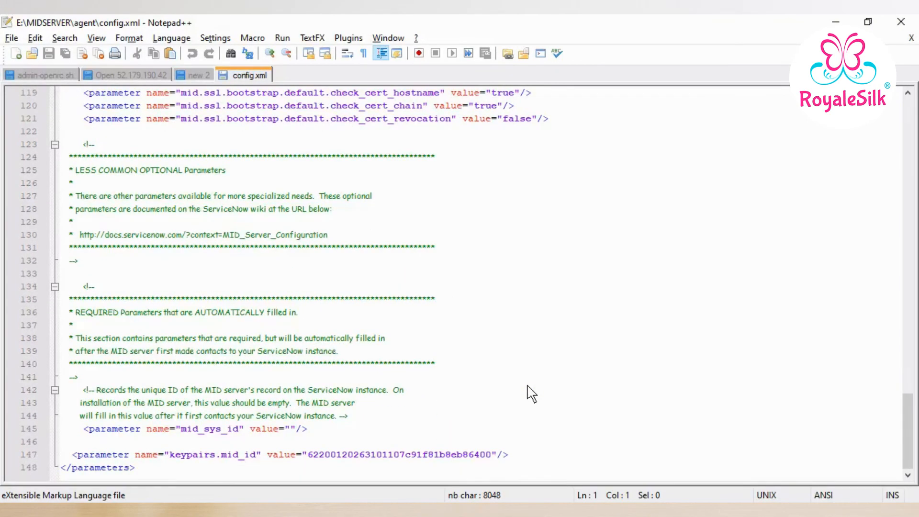
scroll(531, 393, up, 19)
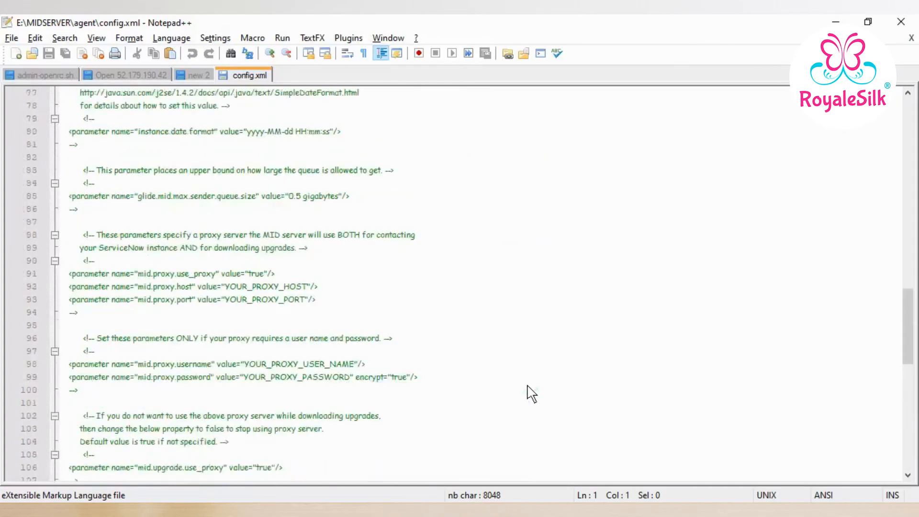
scroll(532, 393, up, 20)
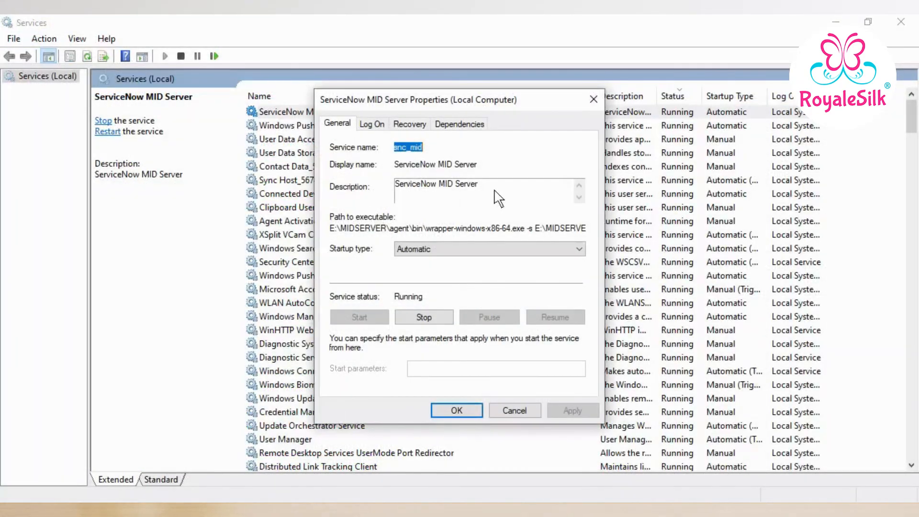
Step: Bring the ServiceNow MID Server properties into view: service snc_mid, Automatic startup, status Running
drag(495, 196, 357, 196)
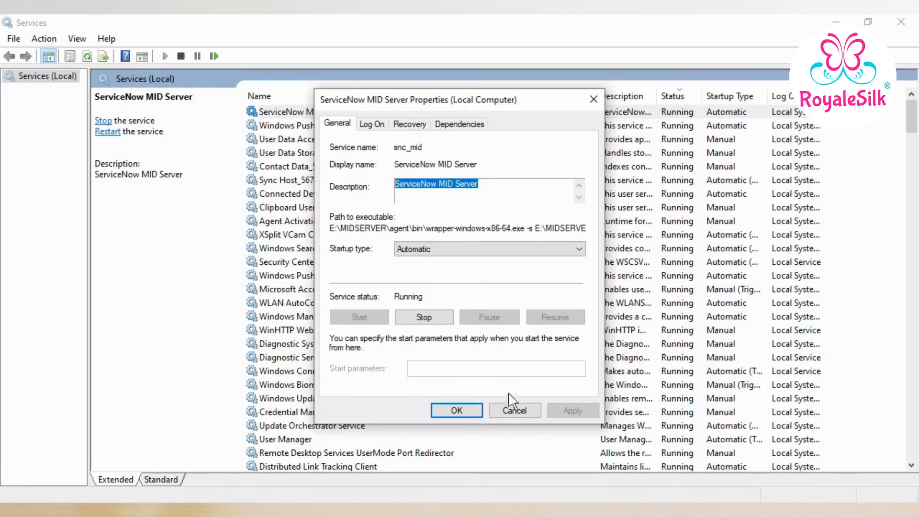
Step: Close the service properties, reload the MID Servers list and open the new MID server's record
click(468, 410)
right_click(423, 292)
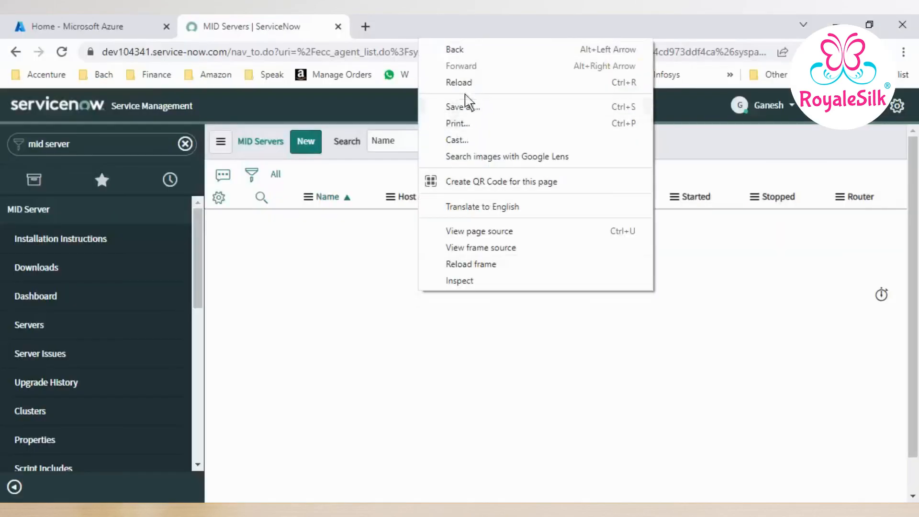
click(466, 85)
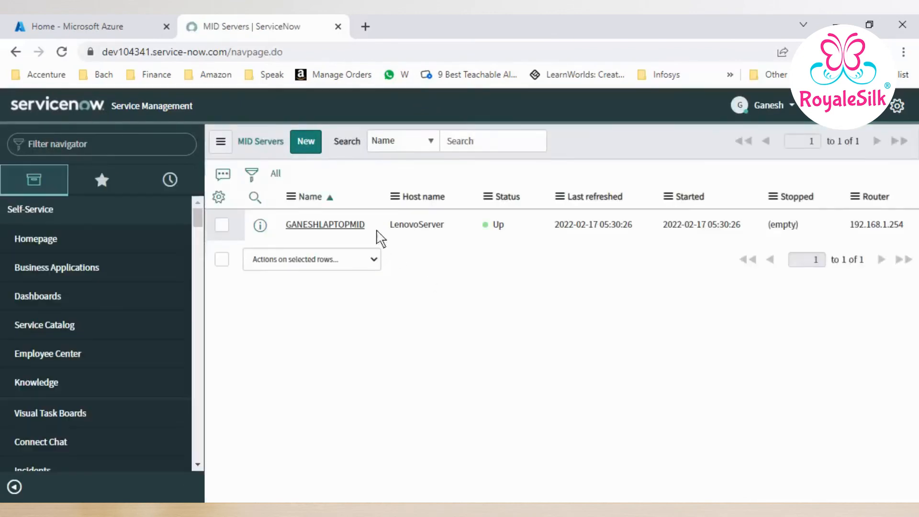
click(324, 230)
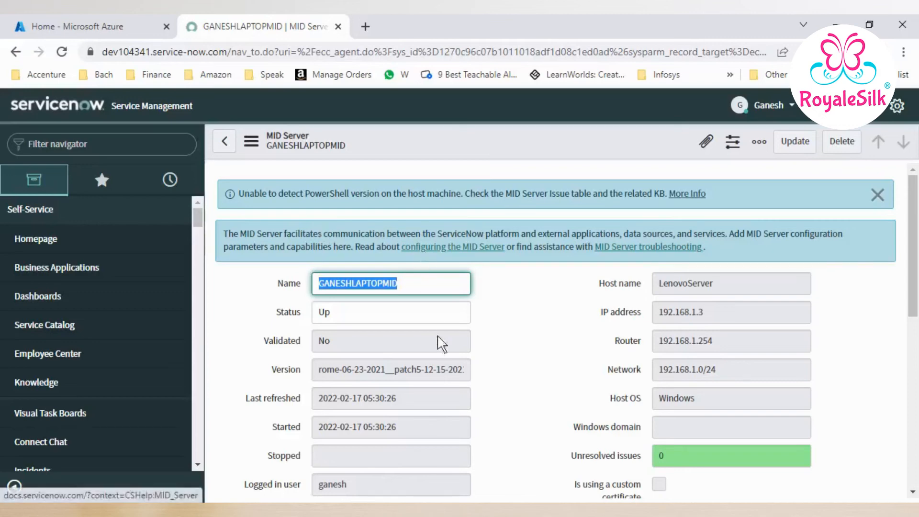
Step: Reload the MID server record form
right_click(559, 113)
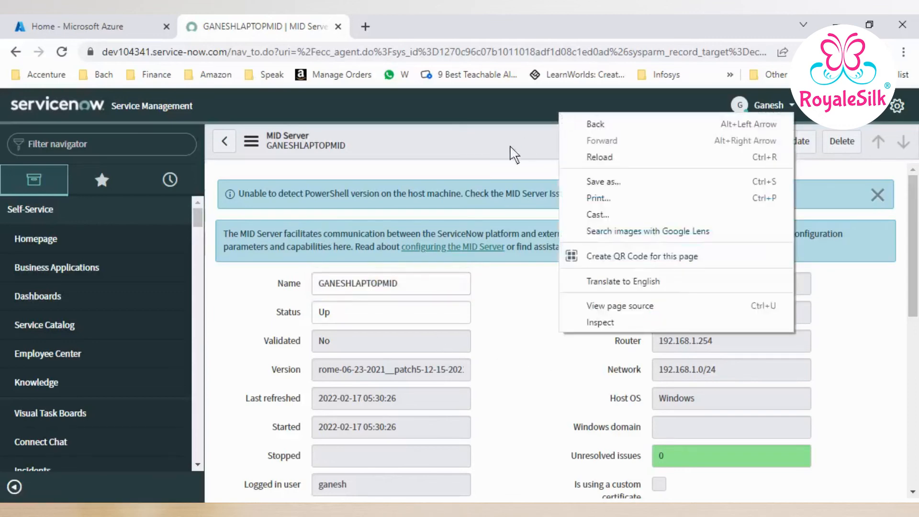
right_click(507, 148)
click(531, 363)
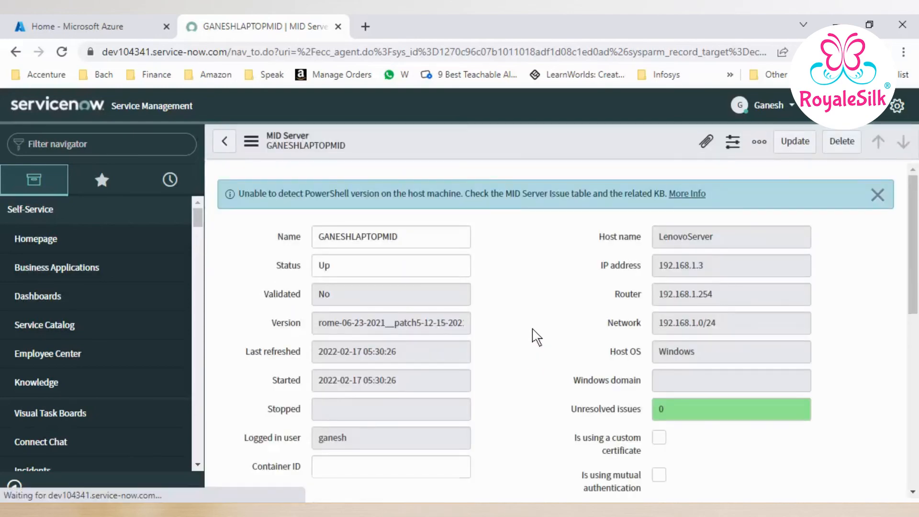
Step: Validate the MID server, allowing all applications, capabilities and IP ranges
scroll(479, 363, down, 6)
click(239, 404)
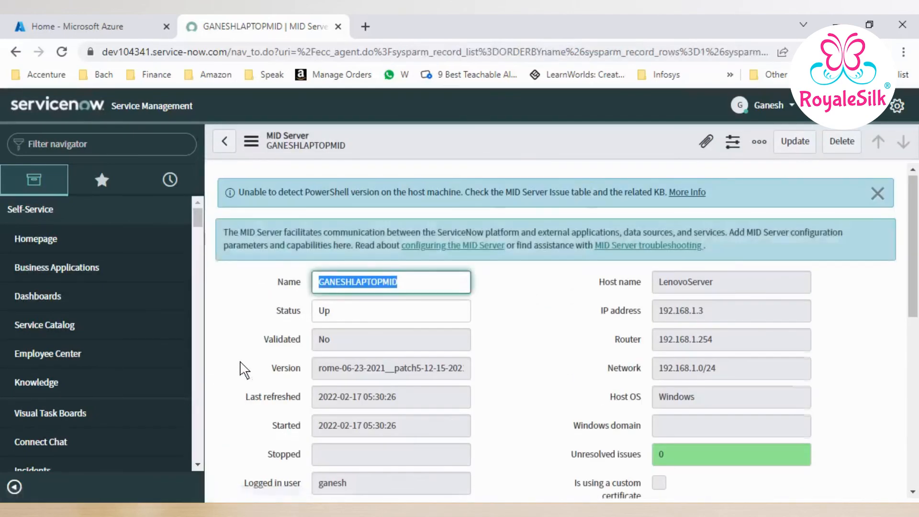
scroll(238, 380, down, 5)
click(231, 393)
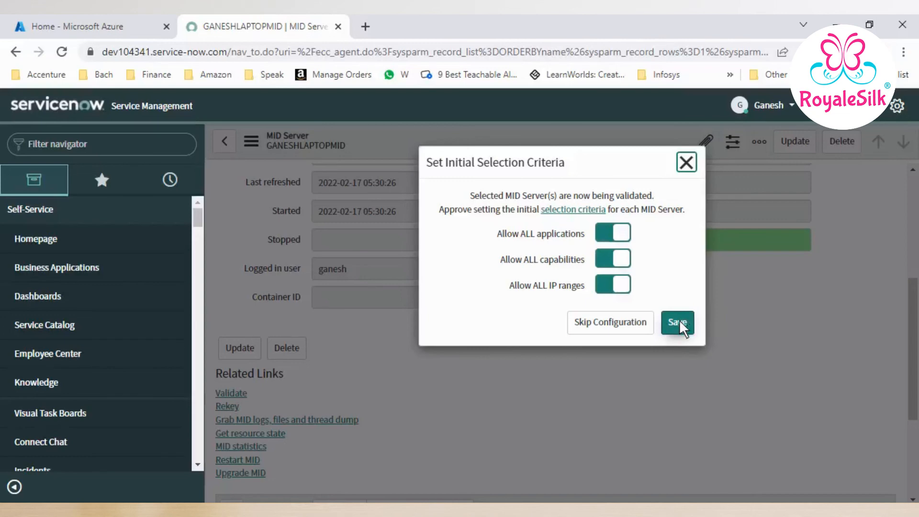
click(678, 322)
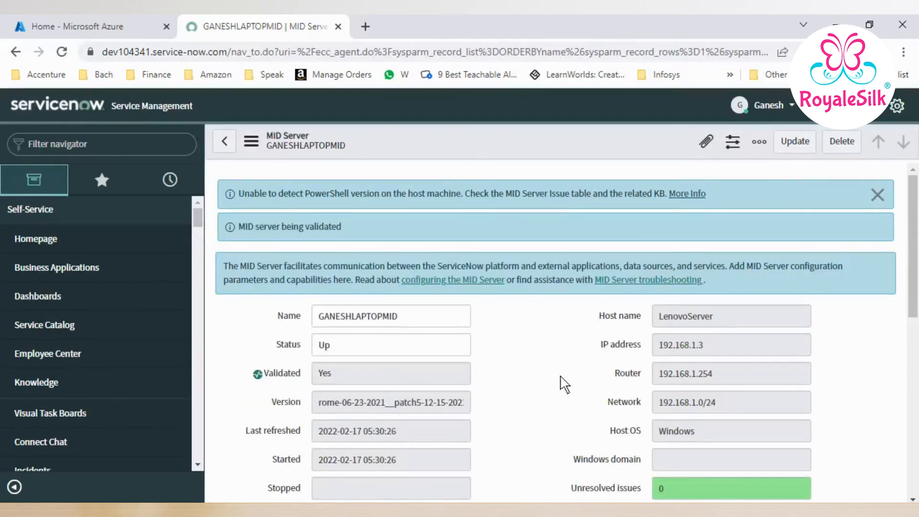
scroll(564, 383, down, 9)
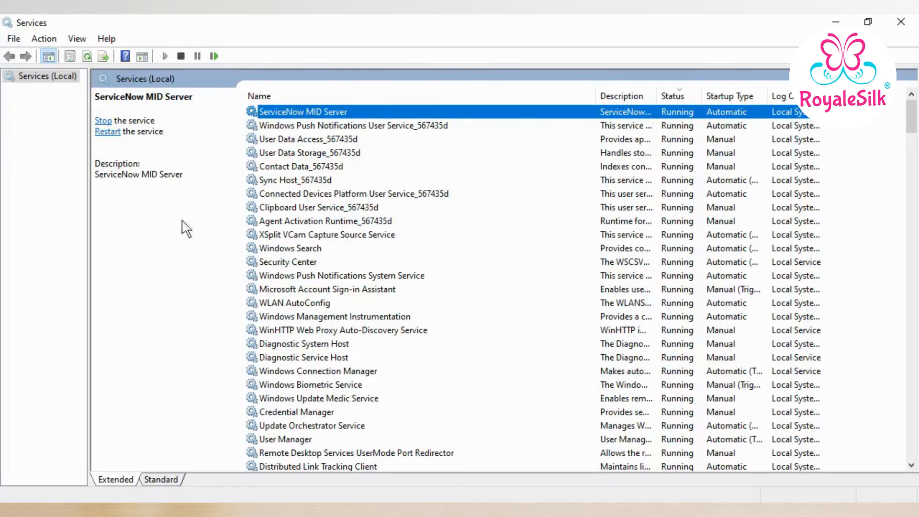
Step: Review the ServiceNow MID Server service's Log On, Recovery and Dependencies settings, then cancel
click(323, 125)
click(323, 112)
double_click(345, 112)
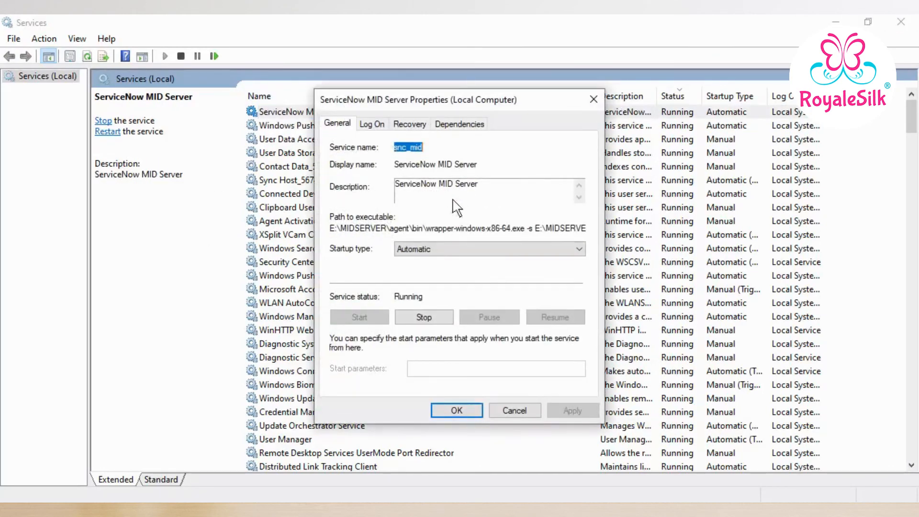
click(372, 126)
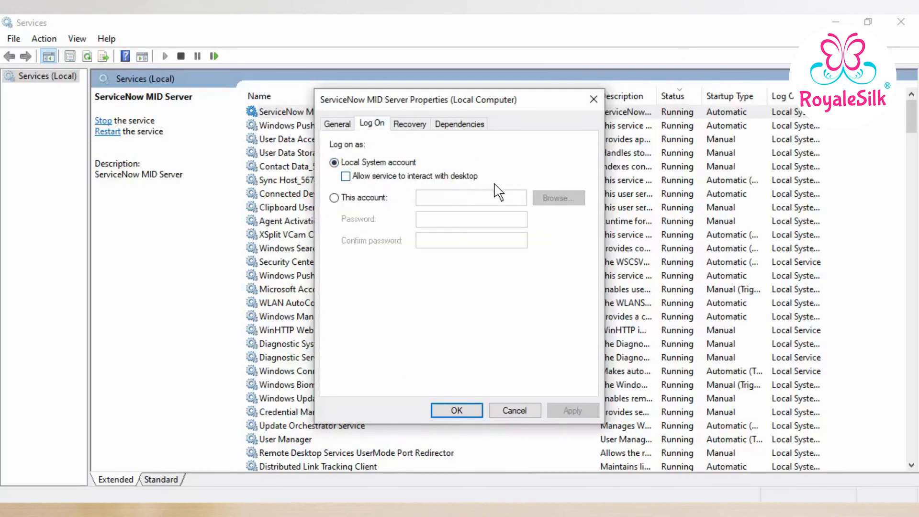
click(413, 125)
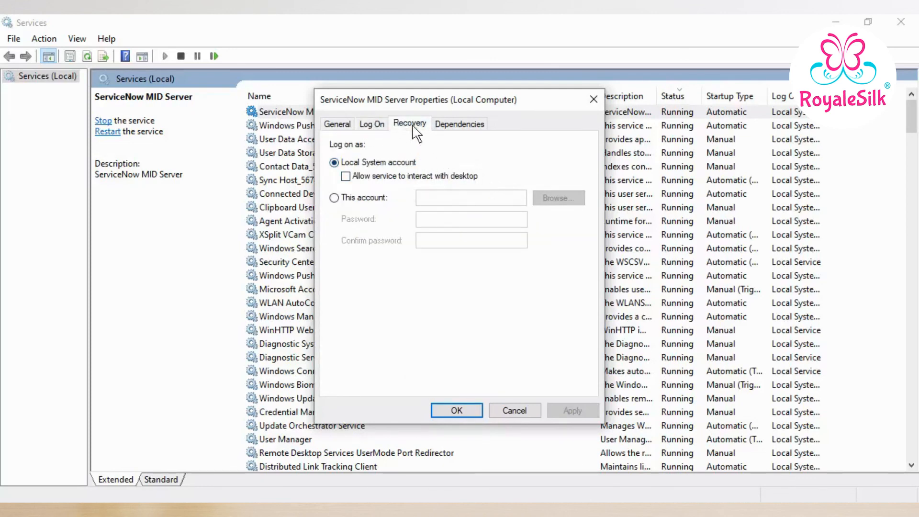
click(472, 131)
click(517, 411)
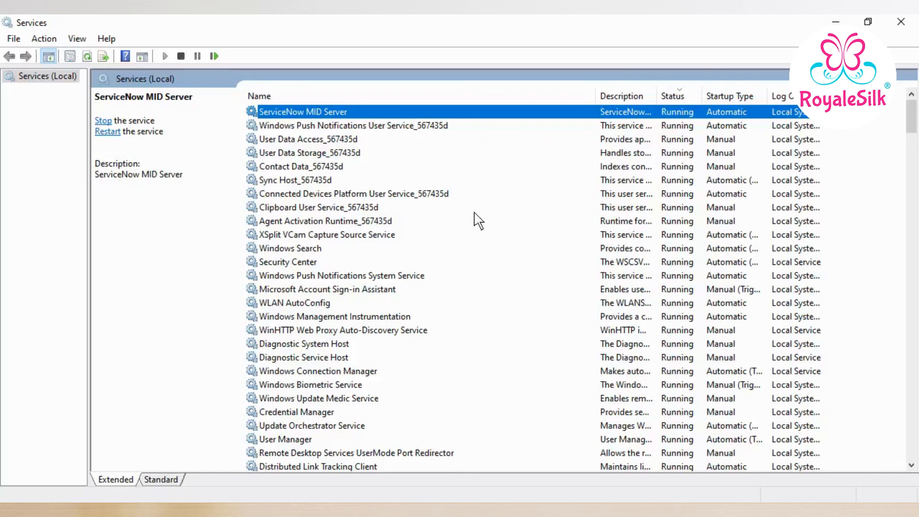
Step: Refresh the services list, reselect ServiceNow MID Server, and minimize Services
right_click(515, 221)
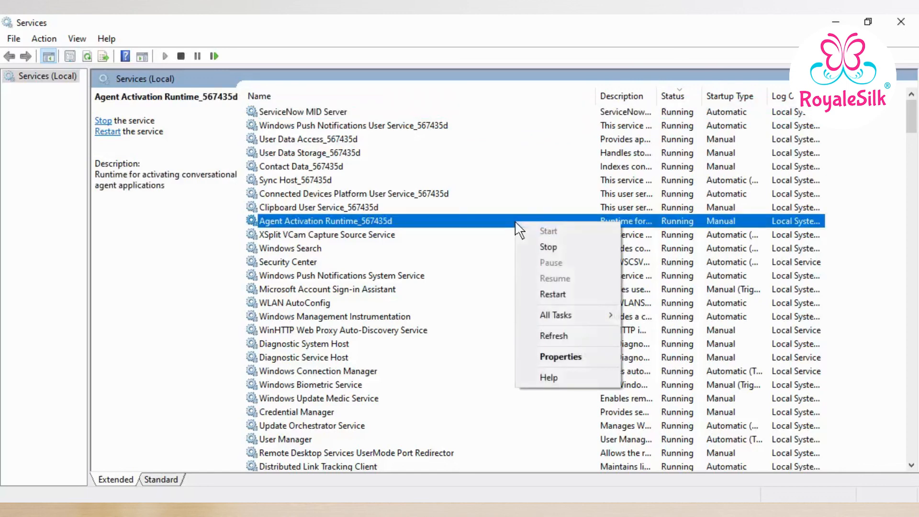
click(569, 333)
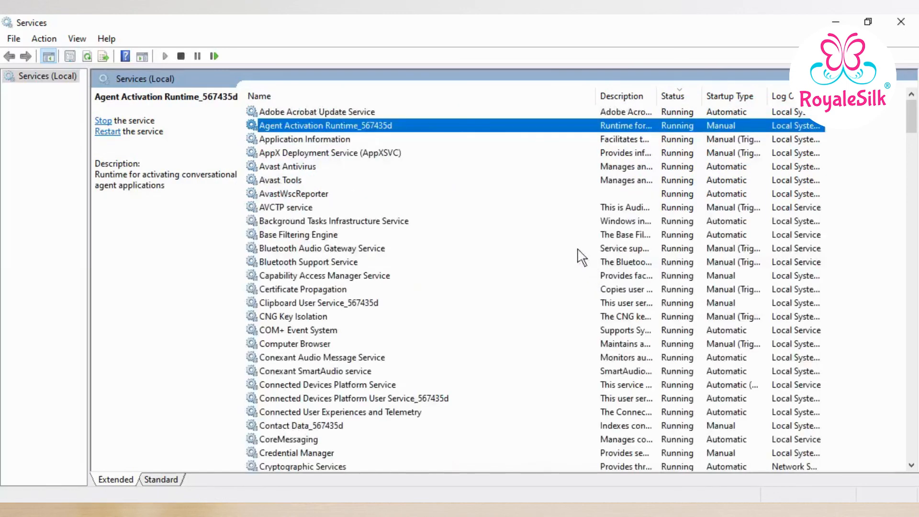
click(360, 184)
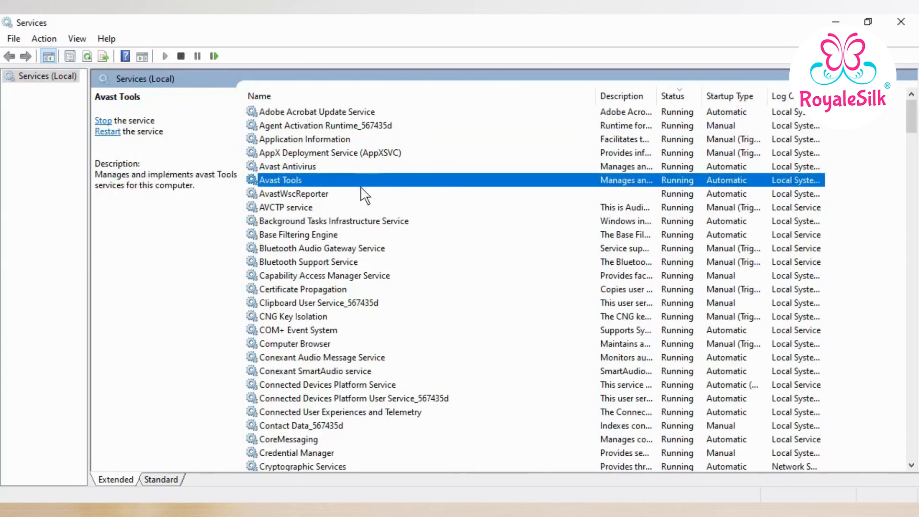
key(s)
key(s)
key(s)
key(s)
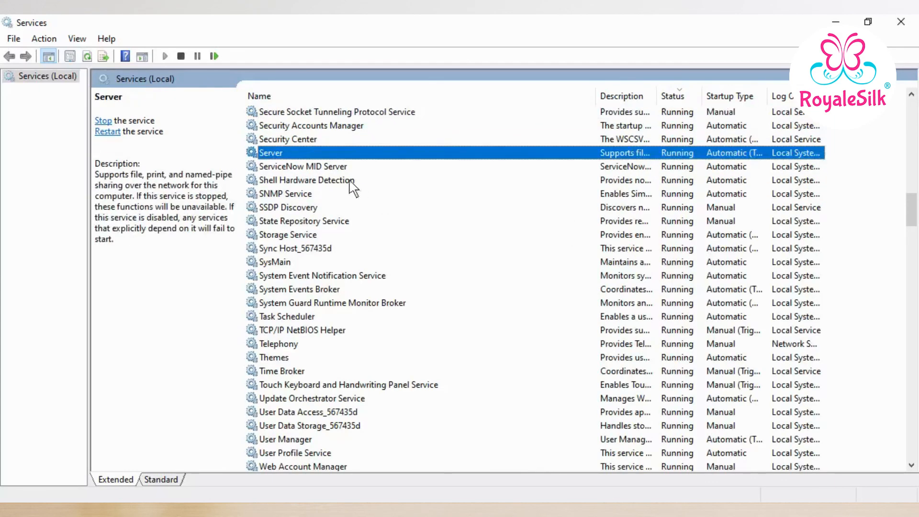
click(329, 171)
scroll(329, 172, up, 2)
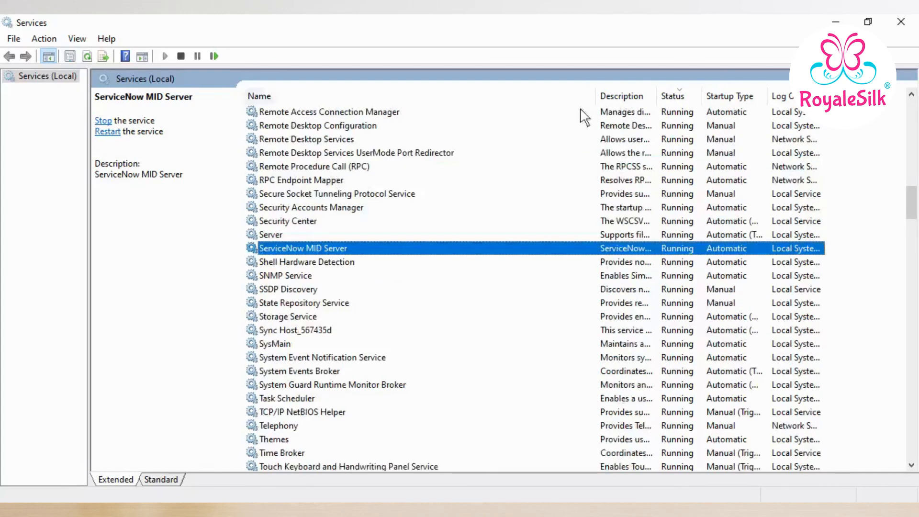
click(838, 18)
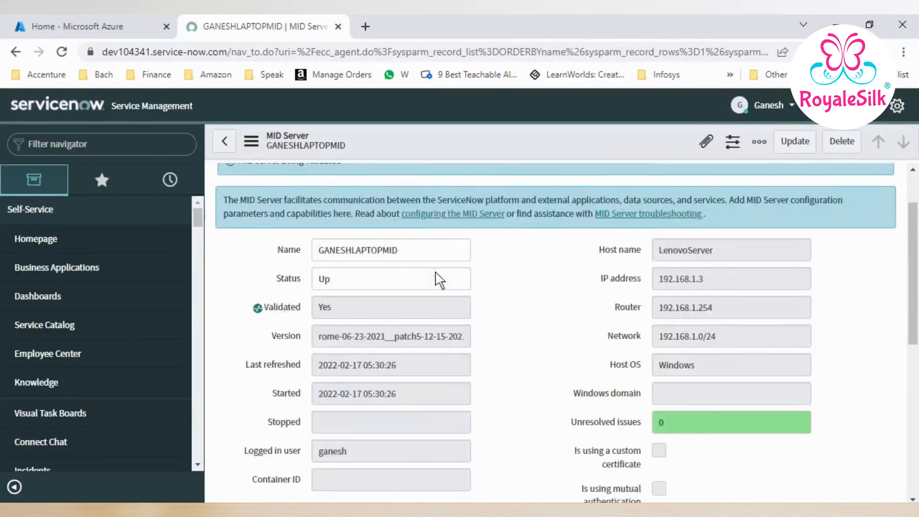
Step: Reload the MID Server record form and scroll down to its related lists
right_click(469, 144)
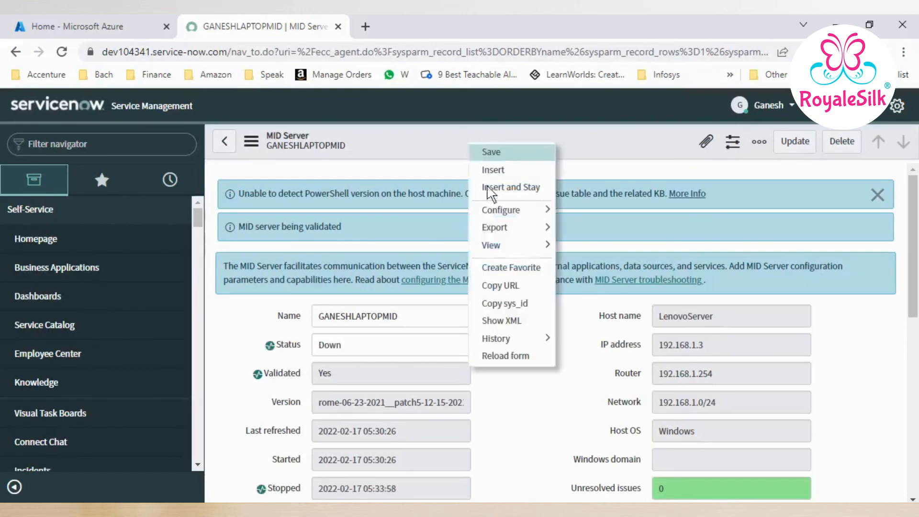
click(496, 355)
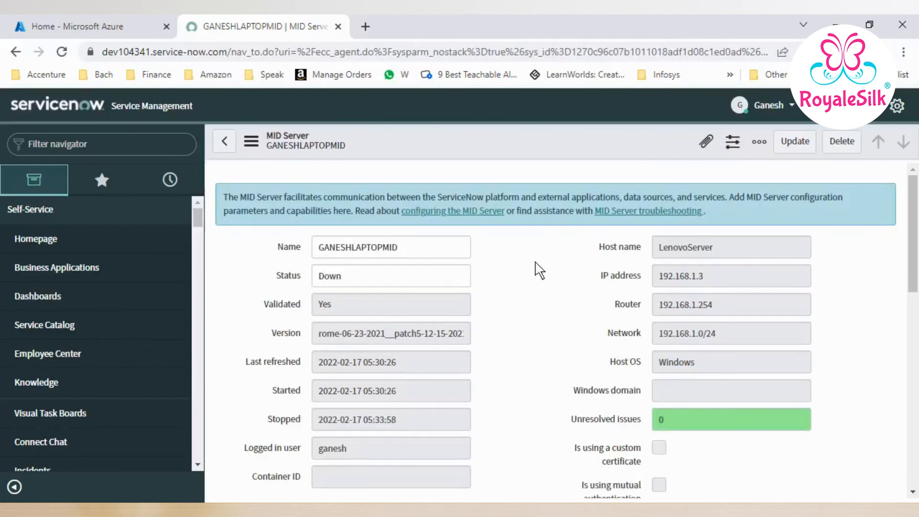
scroll(531, 293, down, 1)
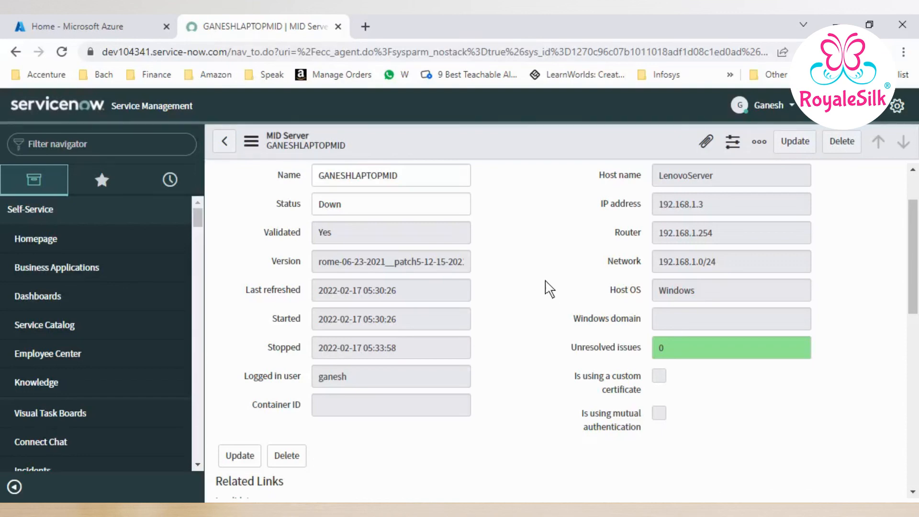
Step: Reload the record again and review the Logs list showing the restartService command
right_click(513, 144)
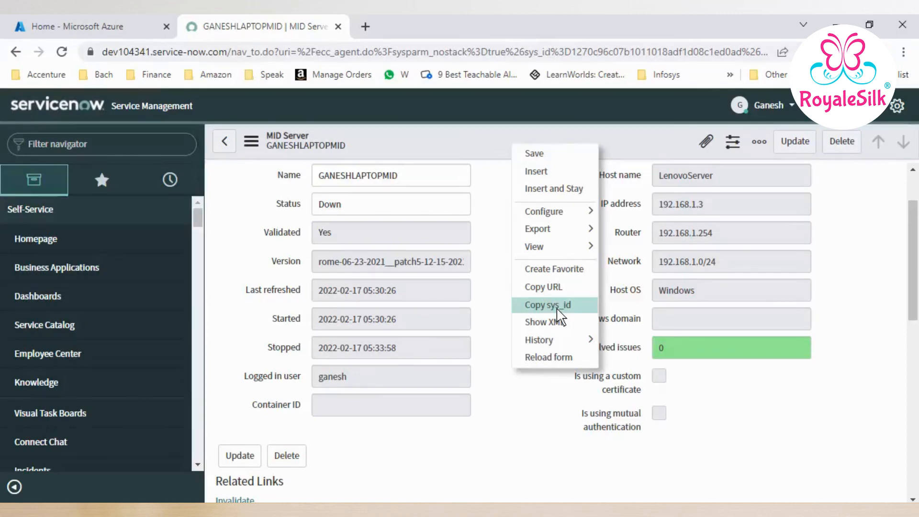
click(539, 358)
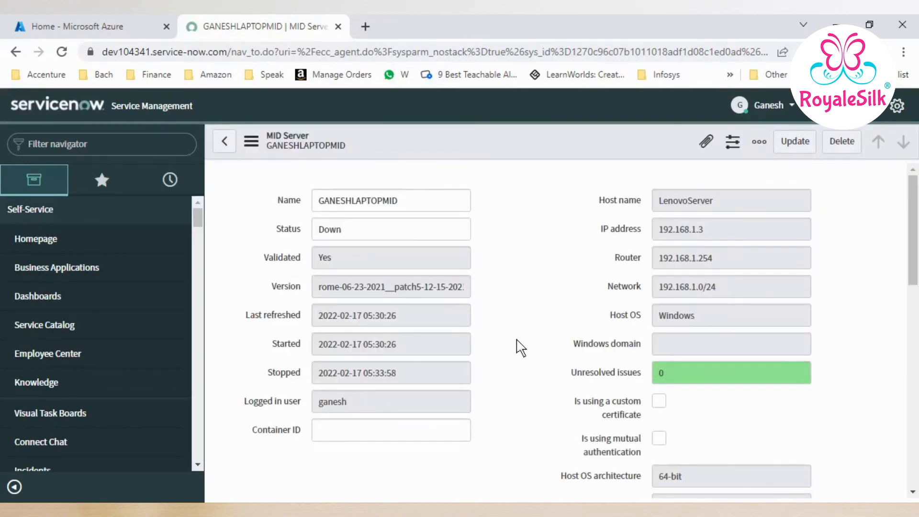
scroll(521, 348, down, 10)
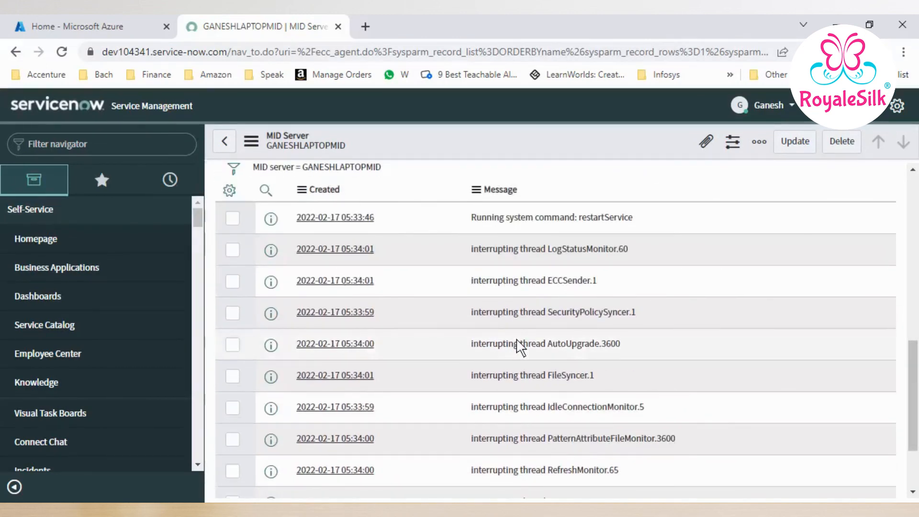
scroll(520, 348, up, 2)
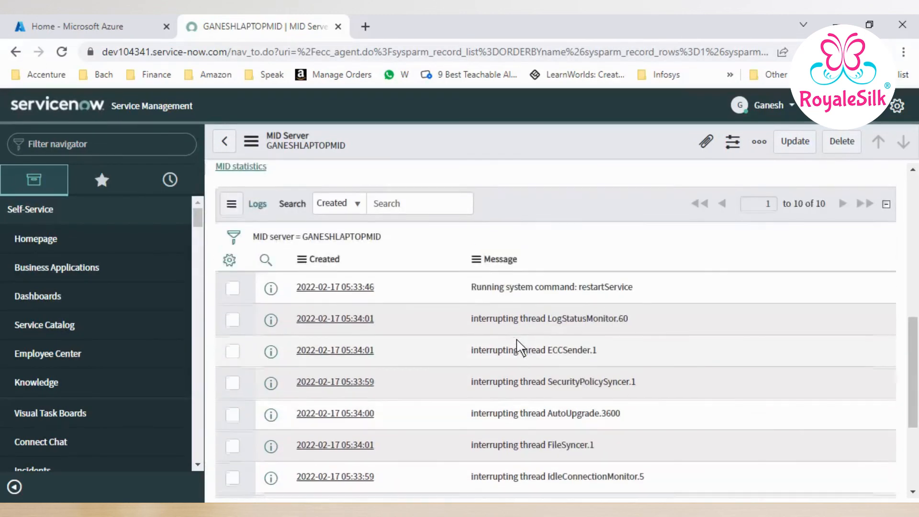
scroll(521, 348, down, 5)
scroll(521, 348, up, 8)
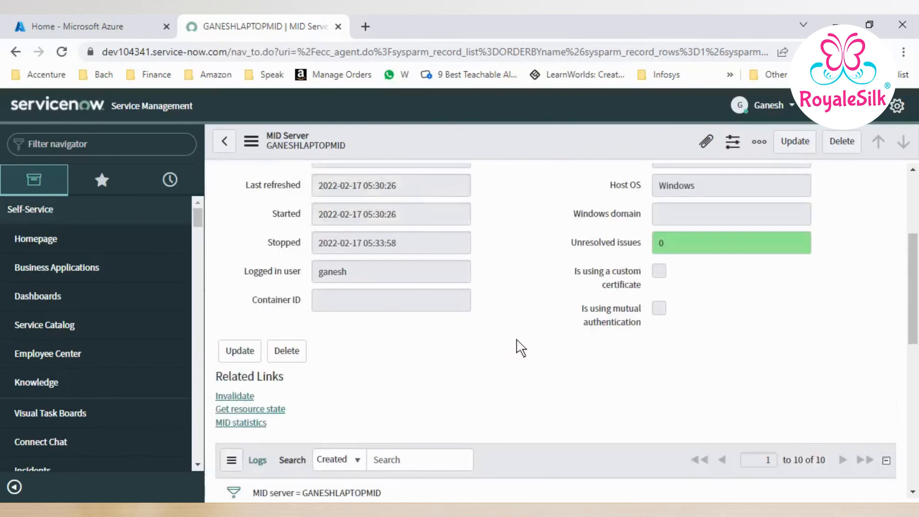
scroll(521, 348, down, 3)
scroll(520, 348, up, 7)
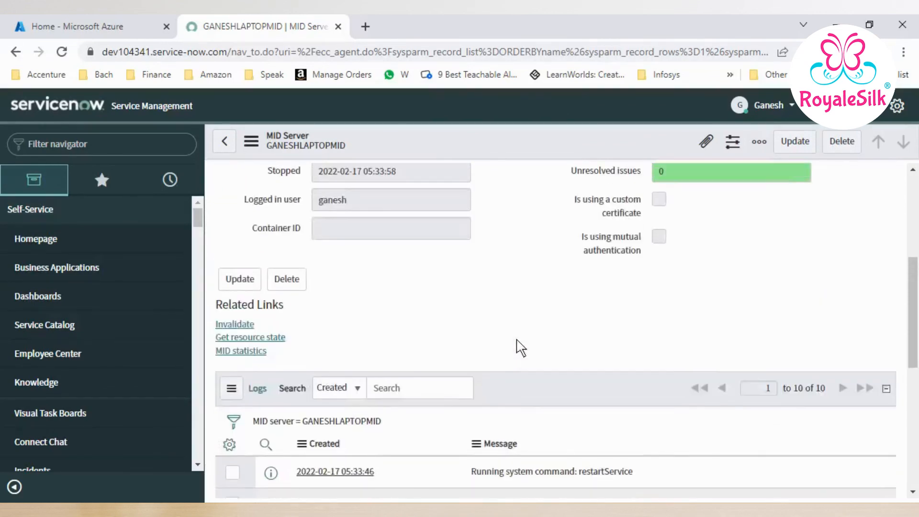
scroll(521, 348, up, 1)
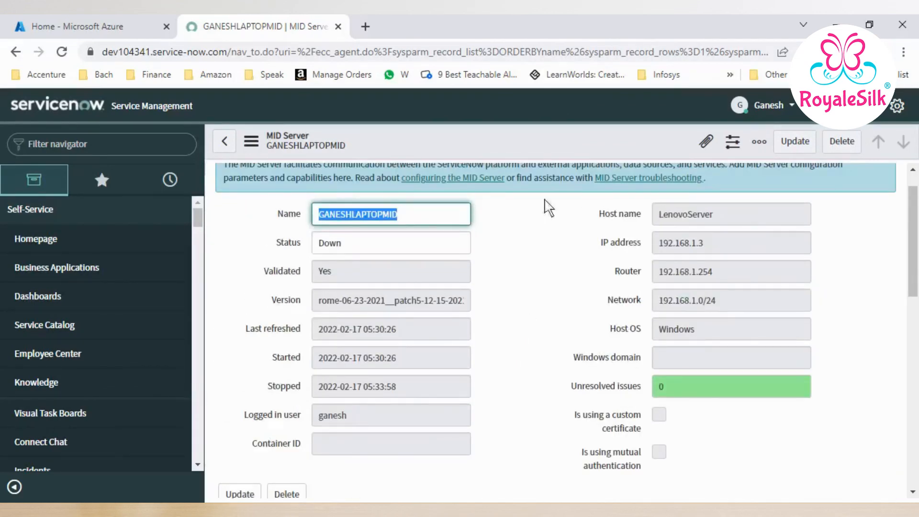
right_click(507, 144)
click(538, 354)
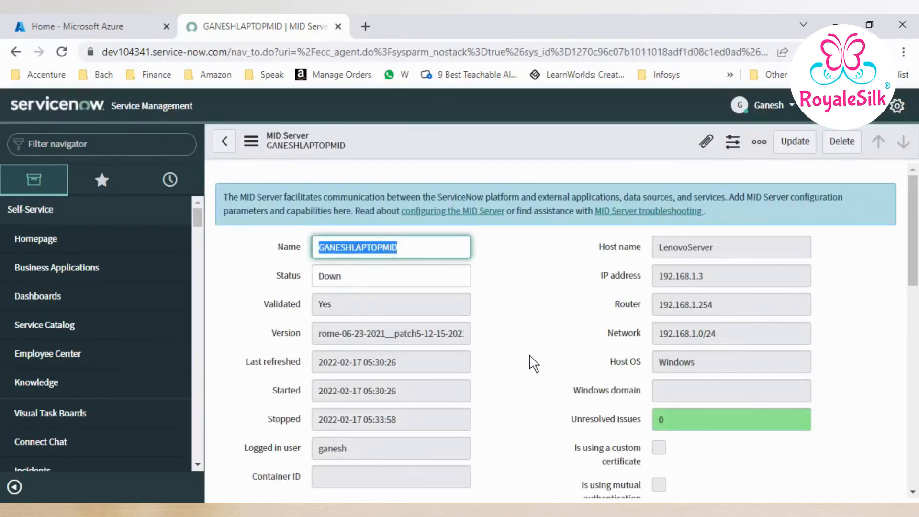
scroll(529, 359, down, 15)
scroll(521, 362, up, 15)
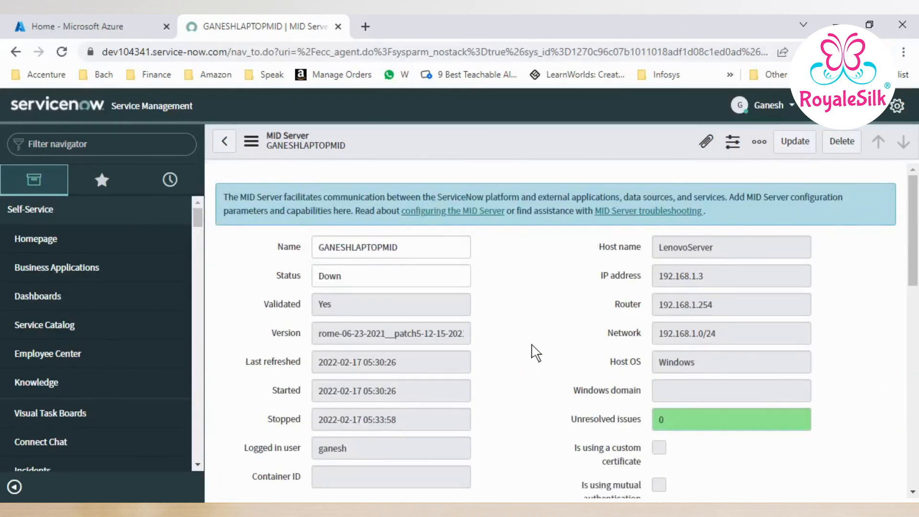
Step: In Services, check that ServiceNow MID Server is listed Running, then return to Chrome
click(644, 510)
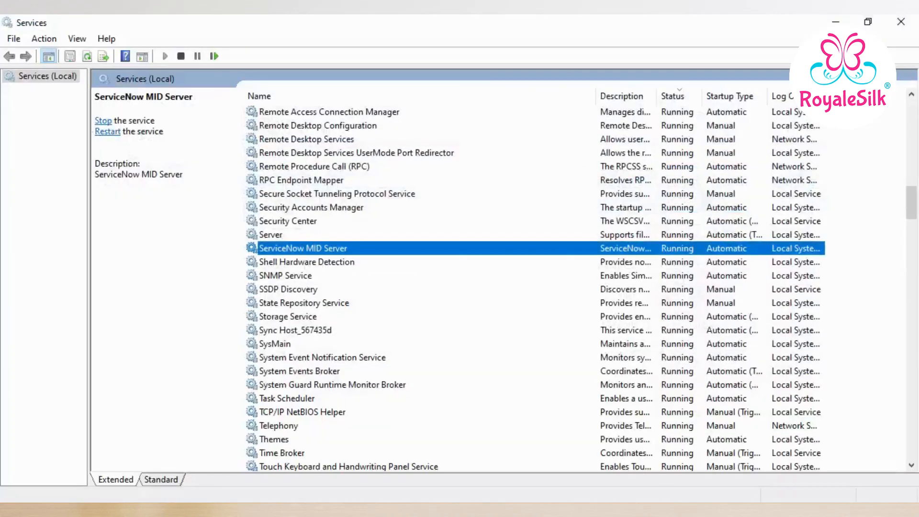
click(333, 235)
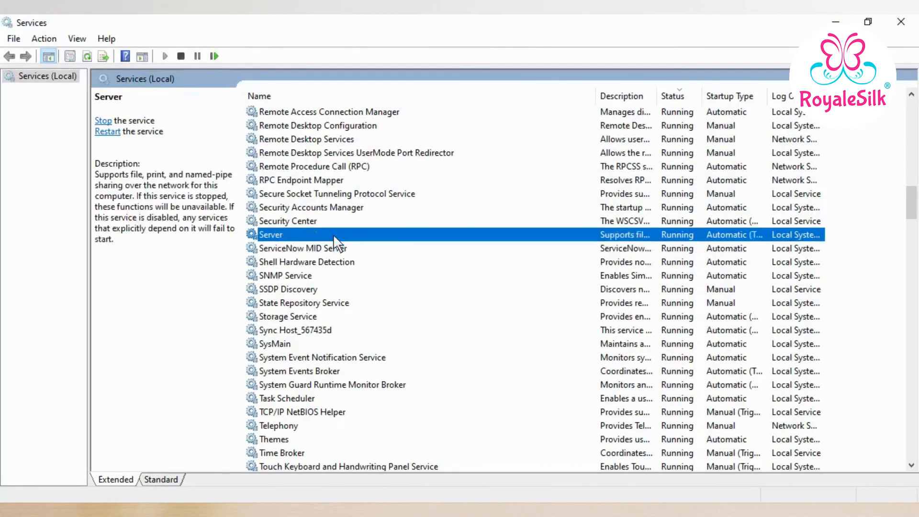
click(334, 247)
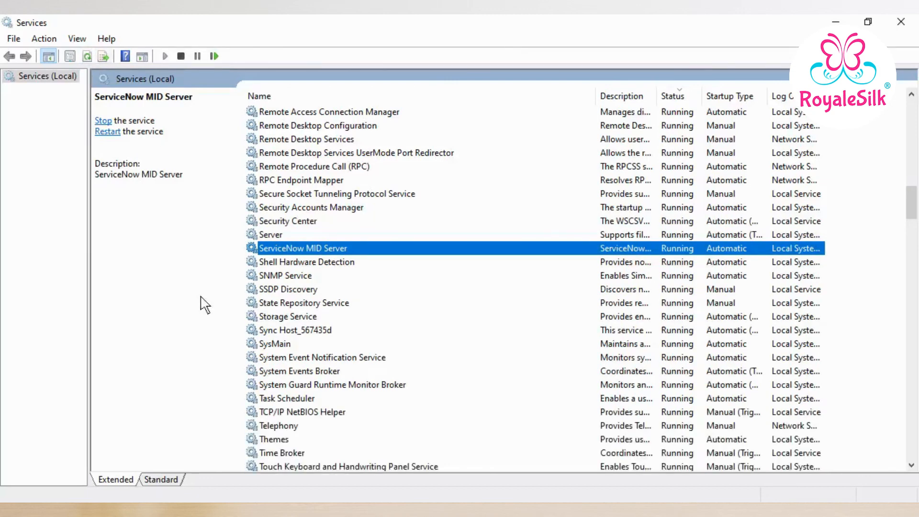
click(368, 509)
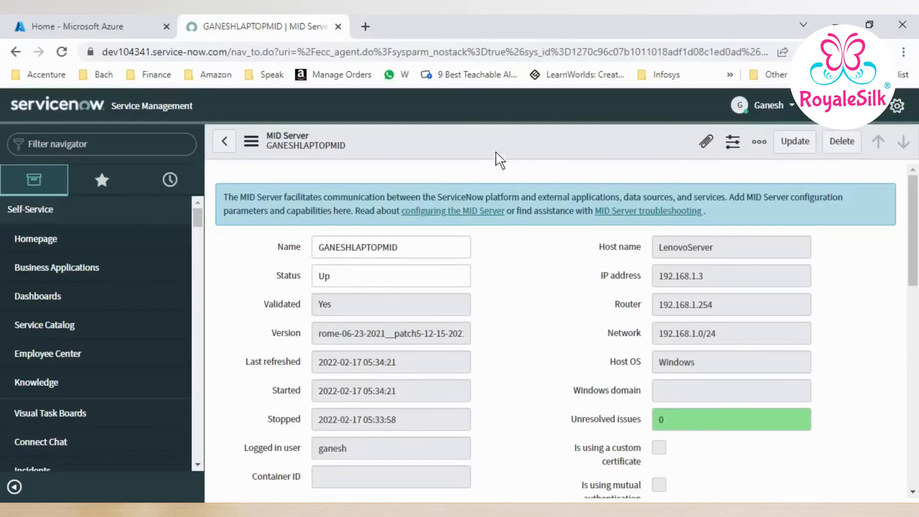
right_click(496, 151)
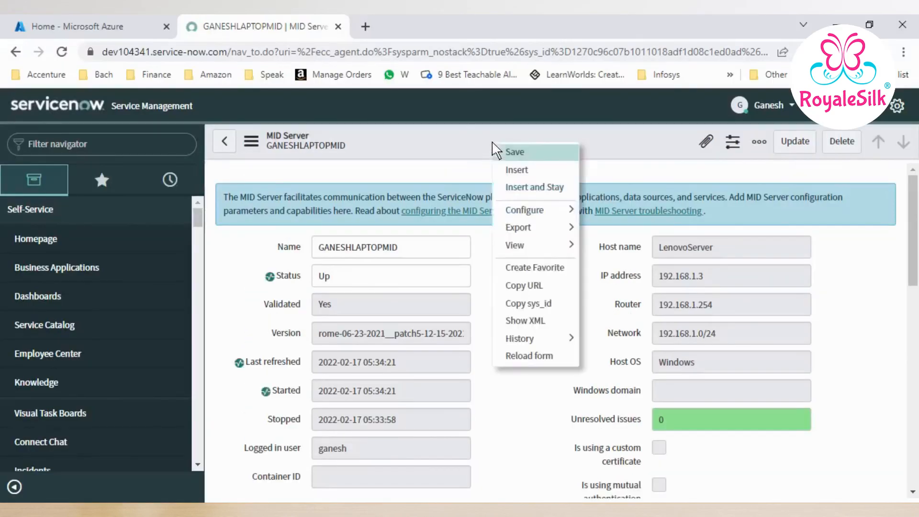
click(549, 362)
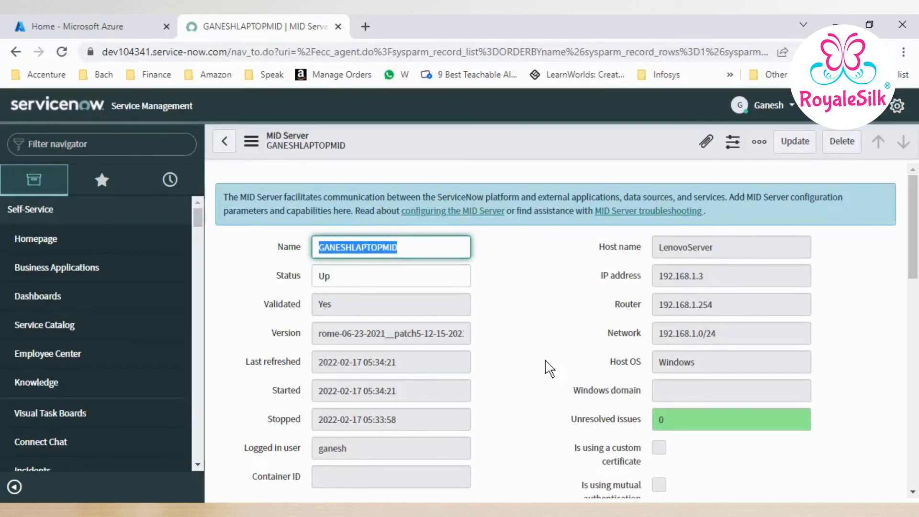
right_click(499, 146)
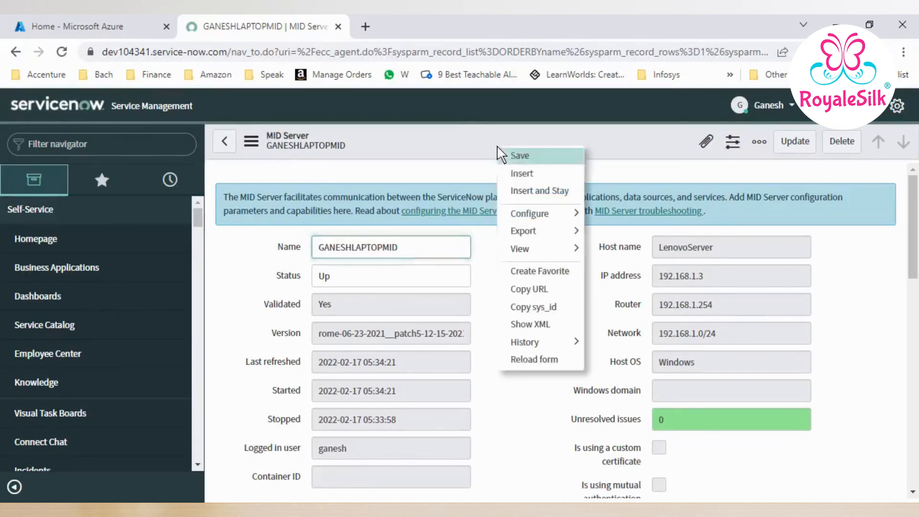
click(515, 360)
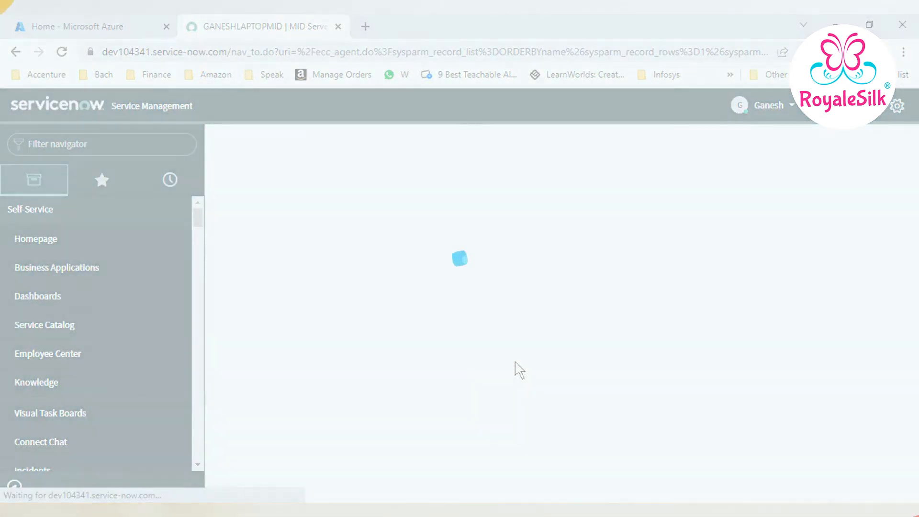